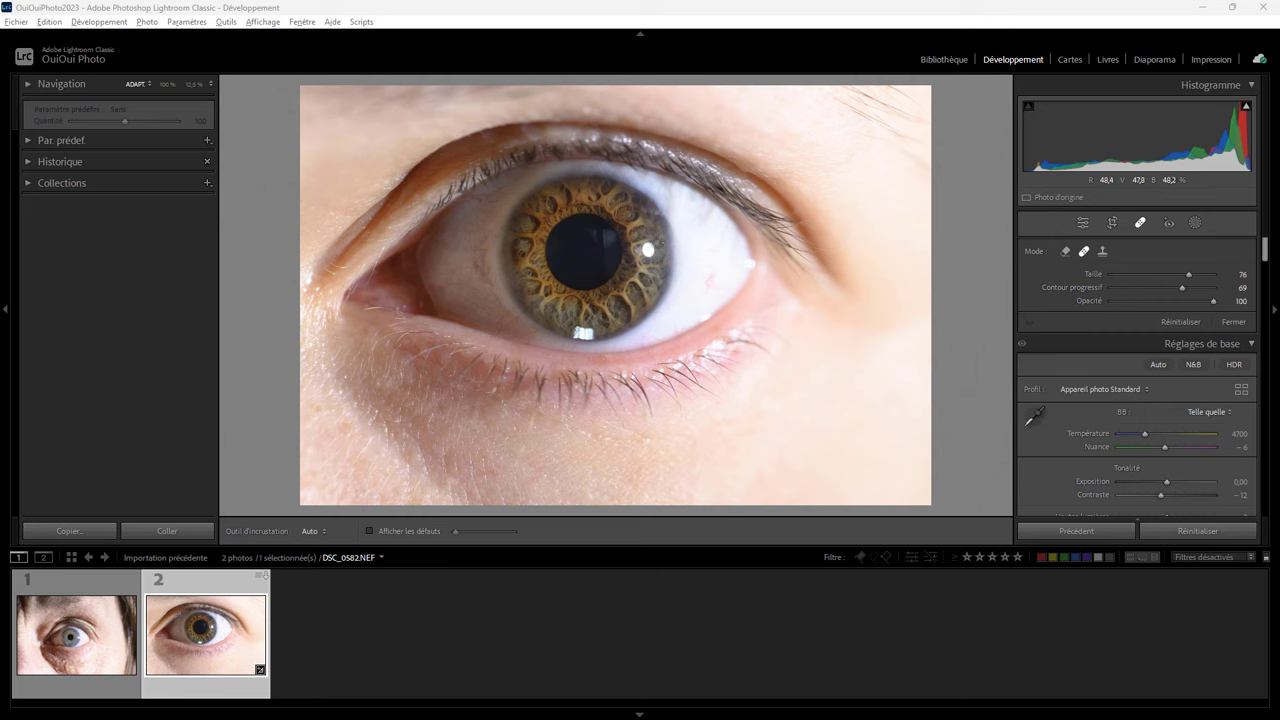
Send DSC_0582 from Lightroom to Adobe Photoshop 2024 for editing.
{"action": "right_click", "coordinate": [598, 244]}
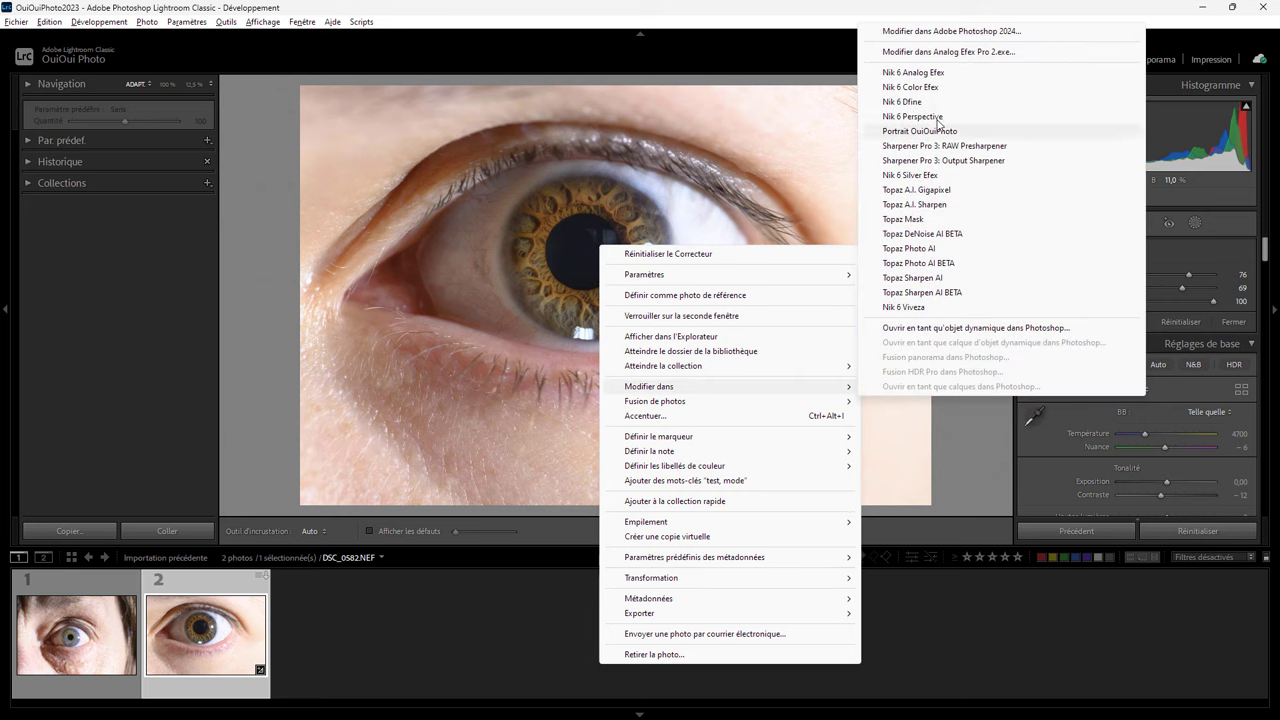
{"action": "mouse_move", "coordinate": [649, 386]}
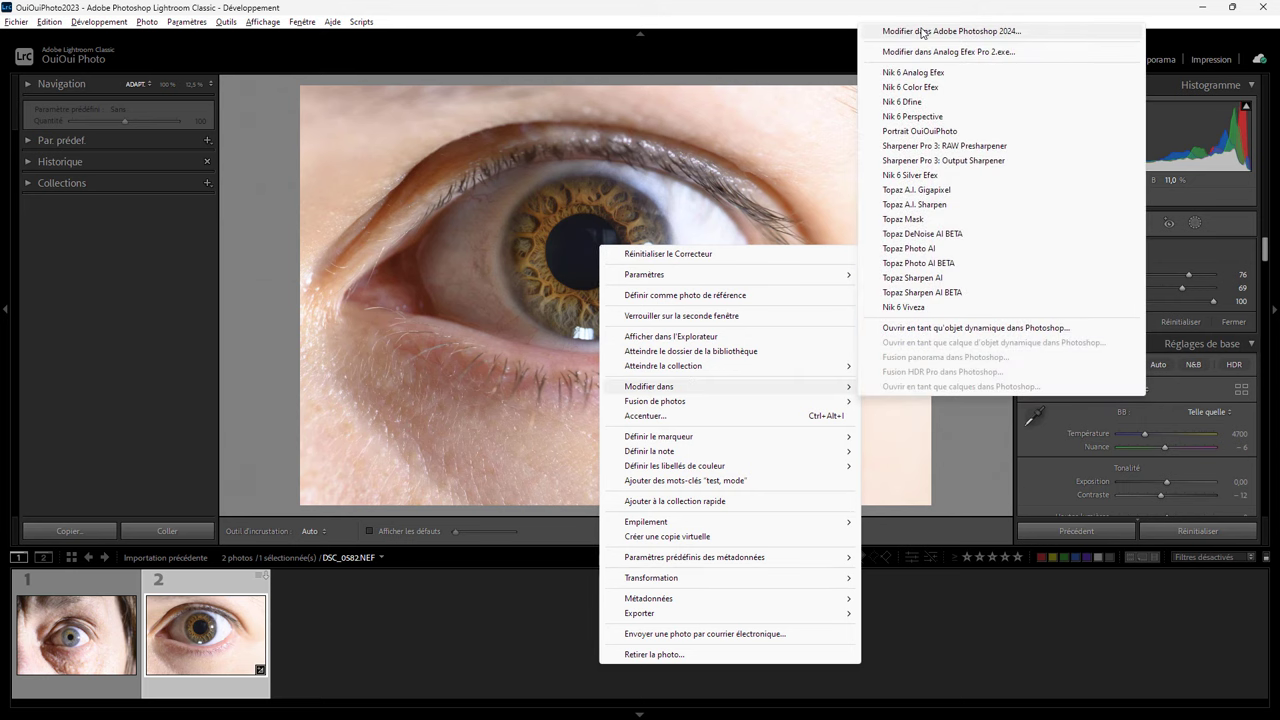
{"action": "left_click", "coordinate": [922, 33]}
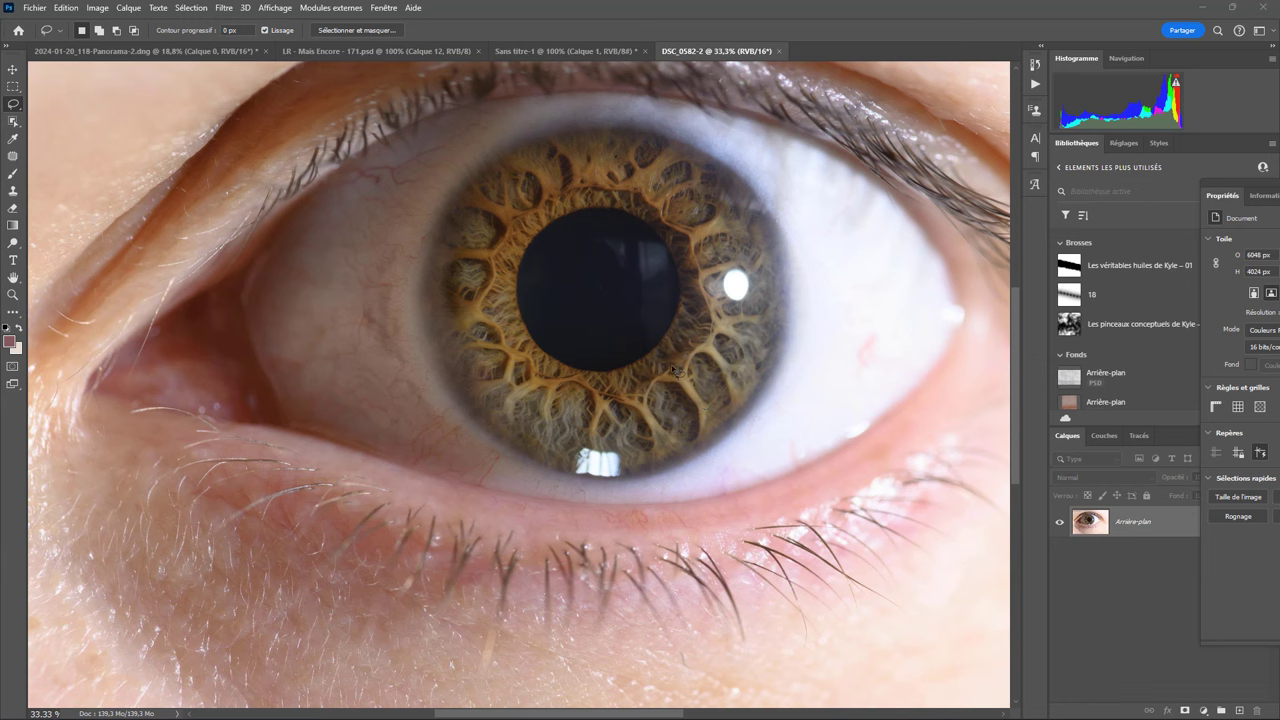
Launch the Liquify (Fluidité) filter on DSC_0582-2 from the Filtre menu.
{"action": "left_click", "coordinate": [224, 8]}
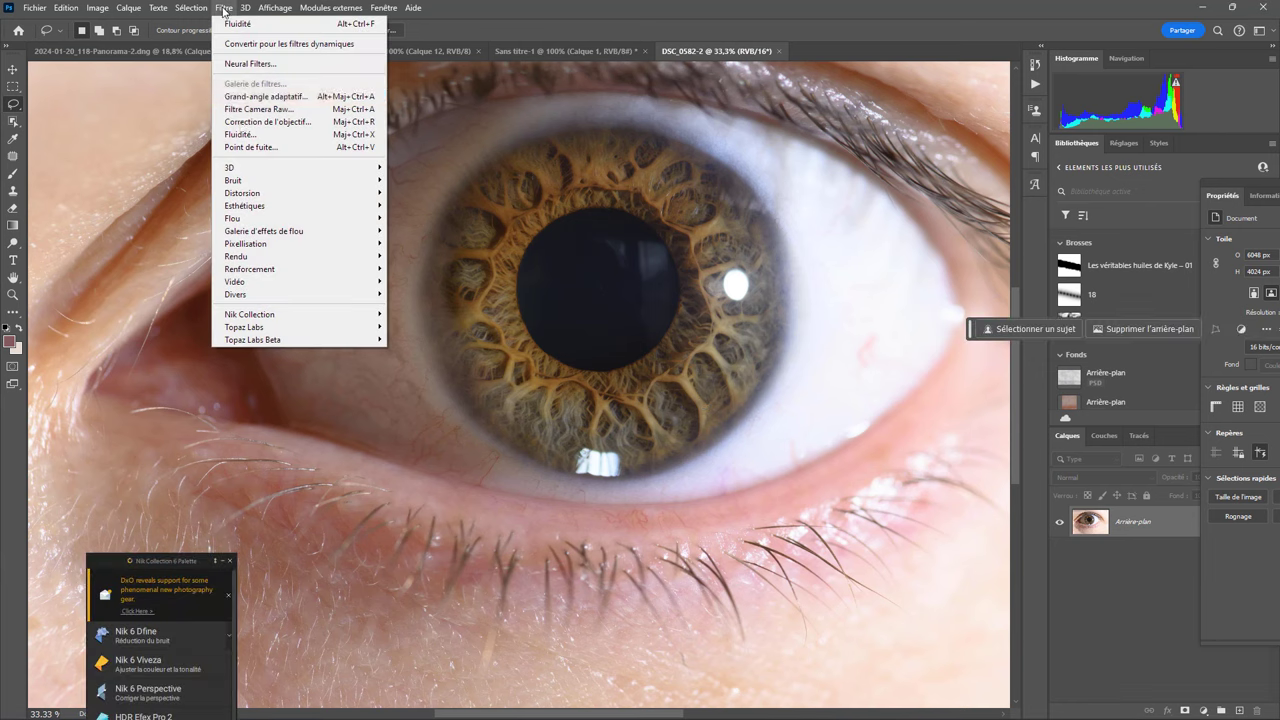
{"action": "left_click", "coordinate": [256, 135]}
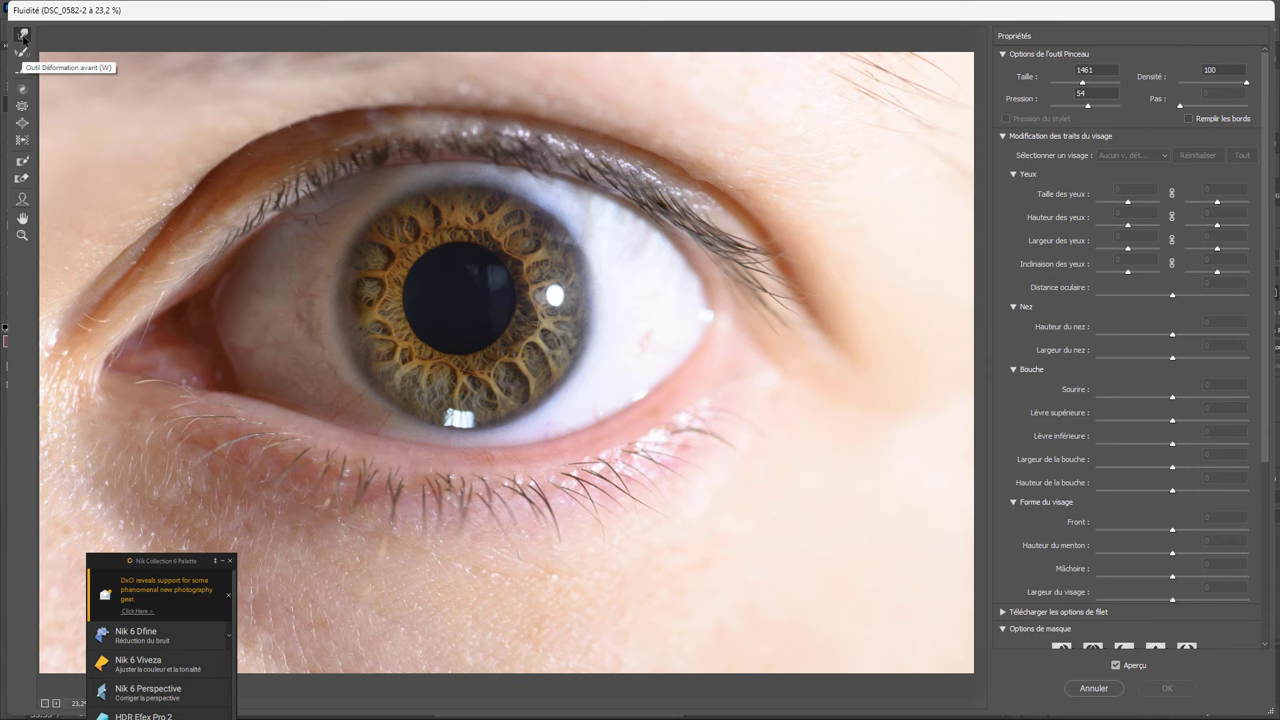
Nudge the iris and pupil slightly down-right with a small Forward Warp stroke.
{"action": "left_click", "coordinate": [23, 36]}
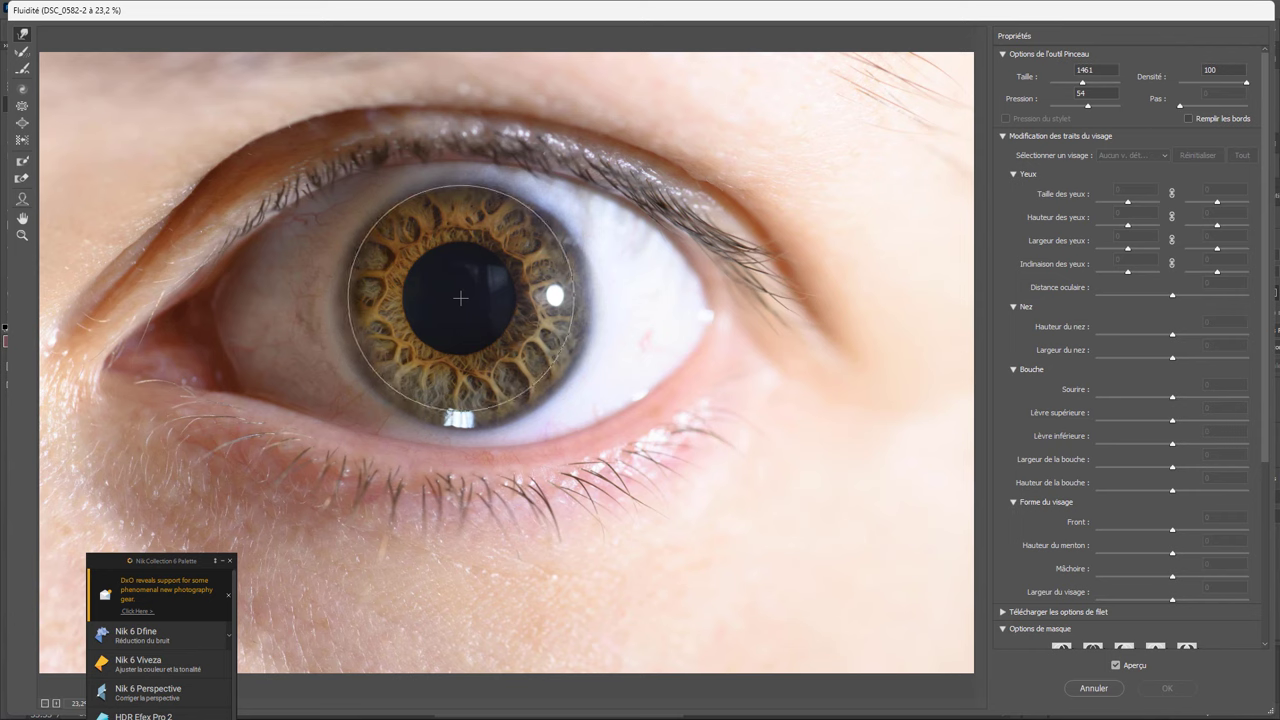
{"action": "mouse_move", "coordinate": [460, 298]}
{"action": "left_mouse_down"}
{"action": "mouse_move", "coordinate": [470, 307]}
{"action": "mouse_move", "coordinate": [458, 300]}
{"action": "left_mouse_up"}
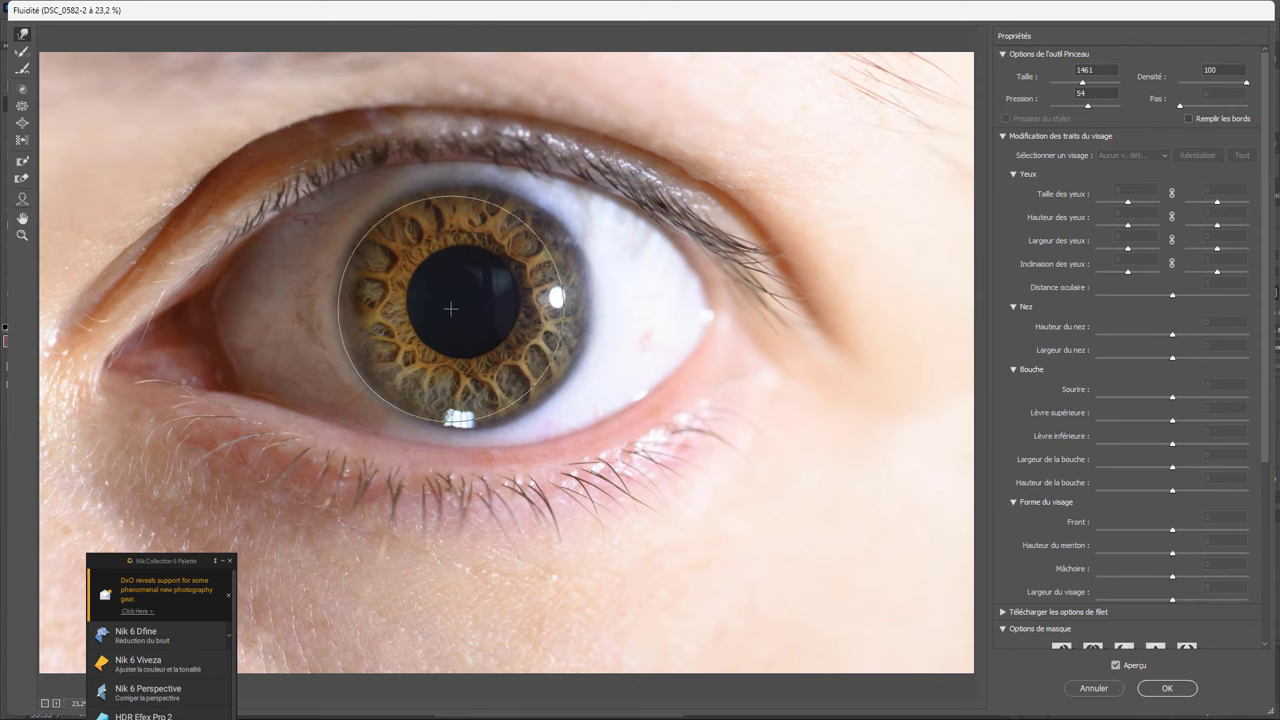
{"action": "left_click", "coordinate": [22, 160]}
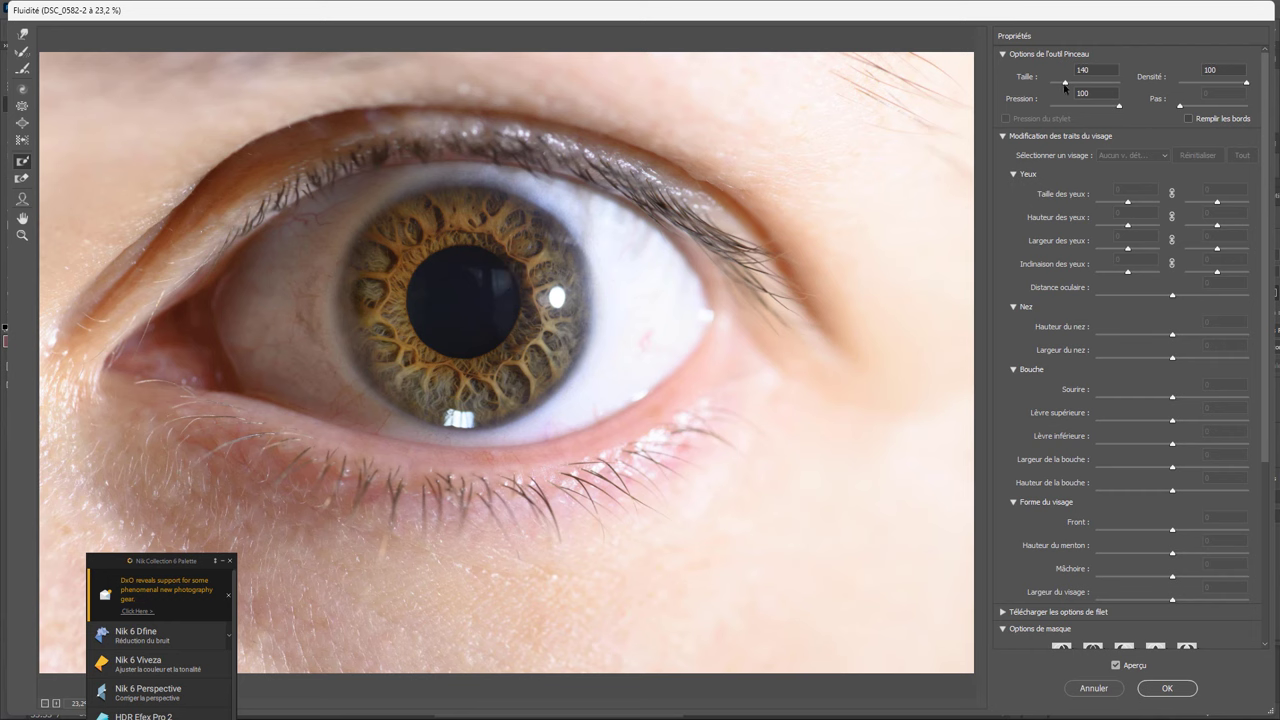
{"action": "left_click_drag", "start_coordinate": [1067, 84], "coordinate": [1070, 84]}
{"action": "mouse_move", "coordinate": [502, 293]}
{"action": "left_mouse_down"}
{"action": "mouse_move", "coordinate": [427, 268]}
{"action": "mouse_move", "coordinate": [494, 340]}
{"action": "mouse_move", "coordinate": [460, 330]}
{"action": "left_mouse_up"}
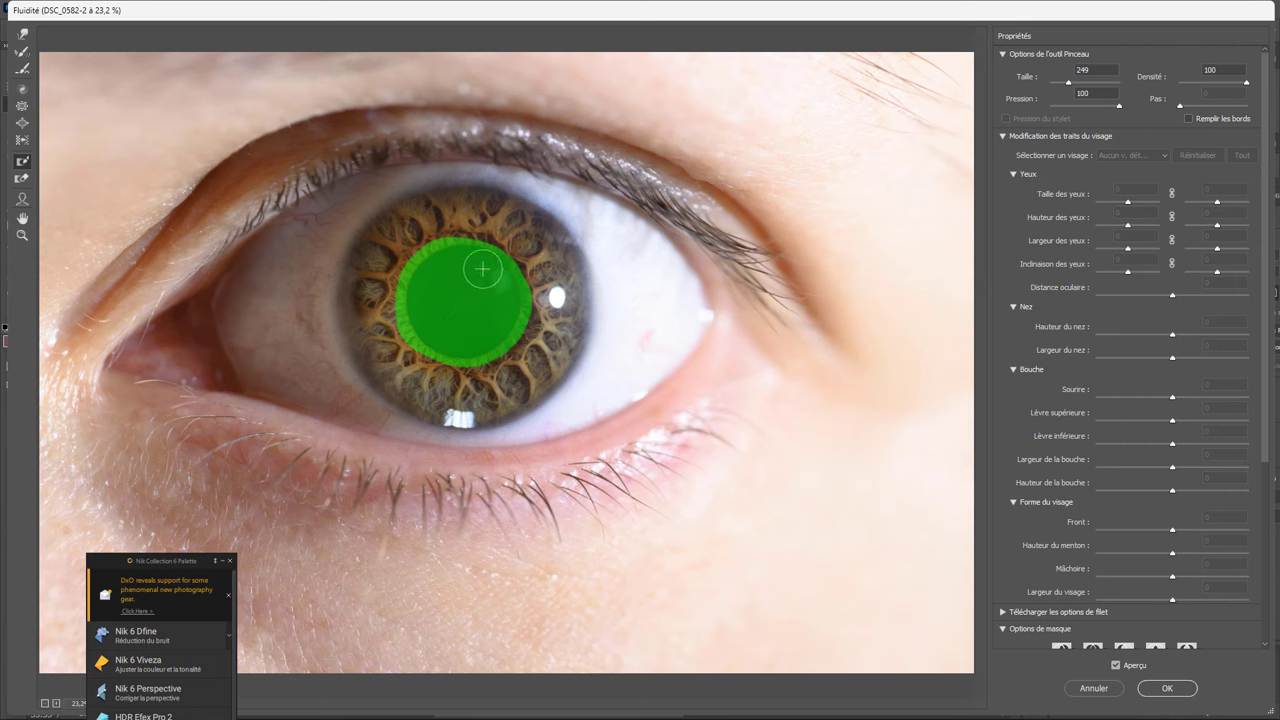
{"action": "left_click", "coordinate": [22, 34]}
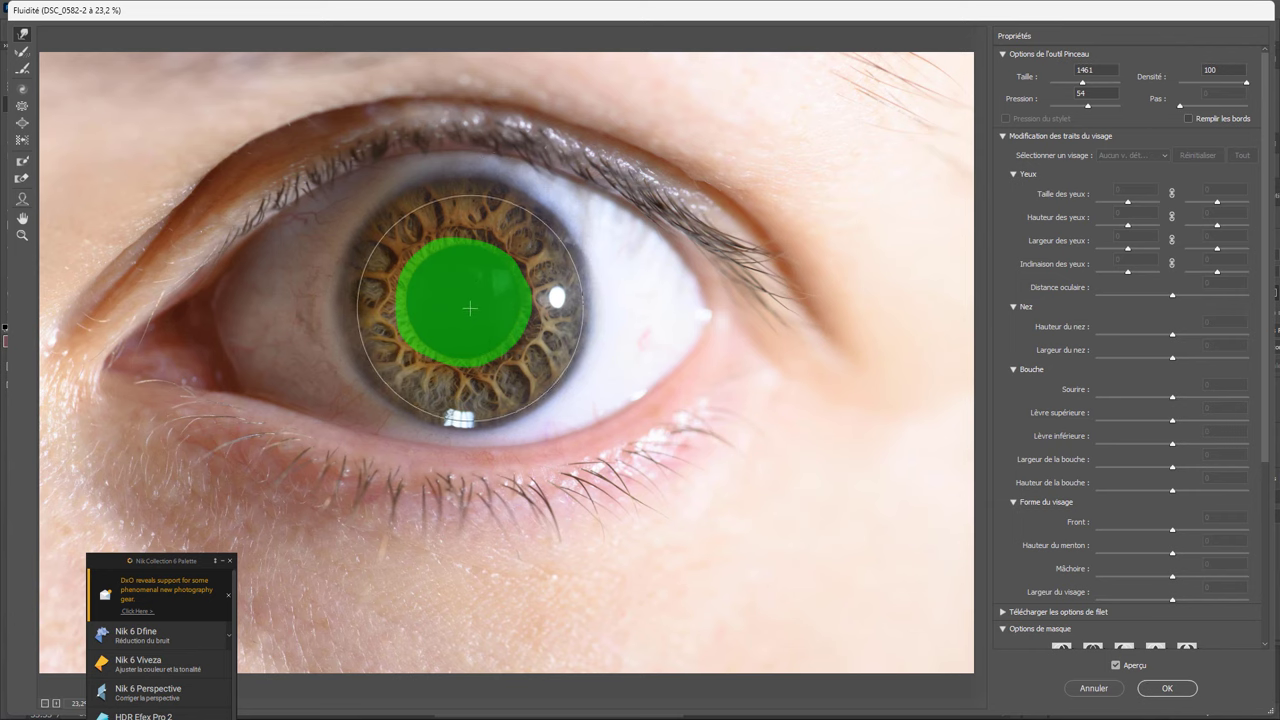
{"action": "left_click", "coordinate": [22, 178]}
{"action": "mouse_move", "coordinate": [396, 260]}
{"action": "left_mouse_down"}
{"action": "mouse_move", "coordinate": [522, 258]}
{"action": "mouse_move", "coordinate": [499, 308]}
{"action": "left_mouse_up"}
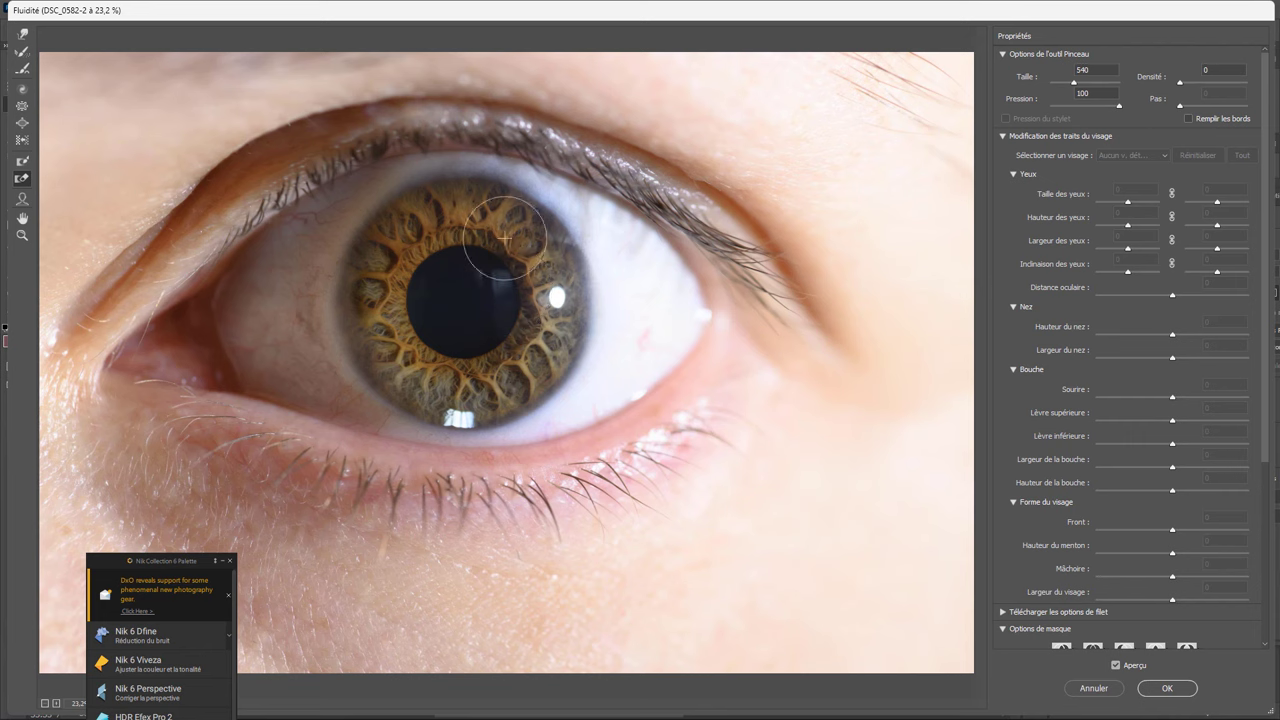
Shrink the pupil with repeated Pucker strokes at a smaller brush size, then apply Liquify.
{"action": "left_click", "coordinate": [21, 106]}
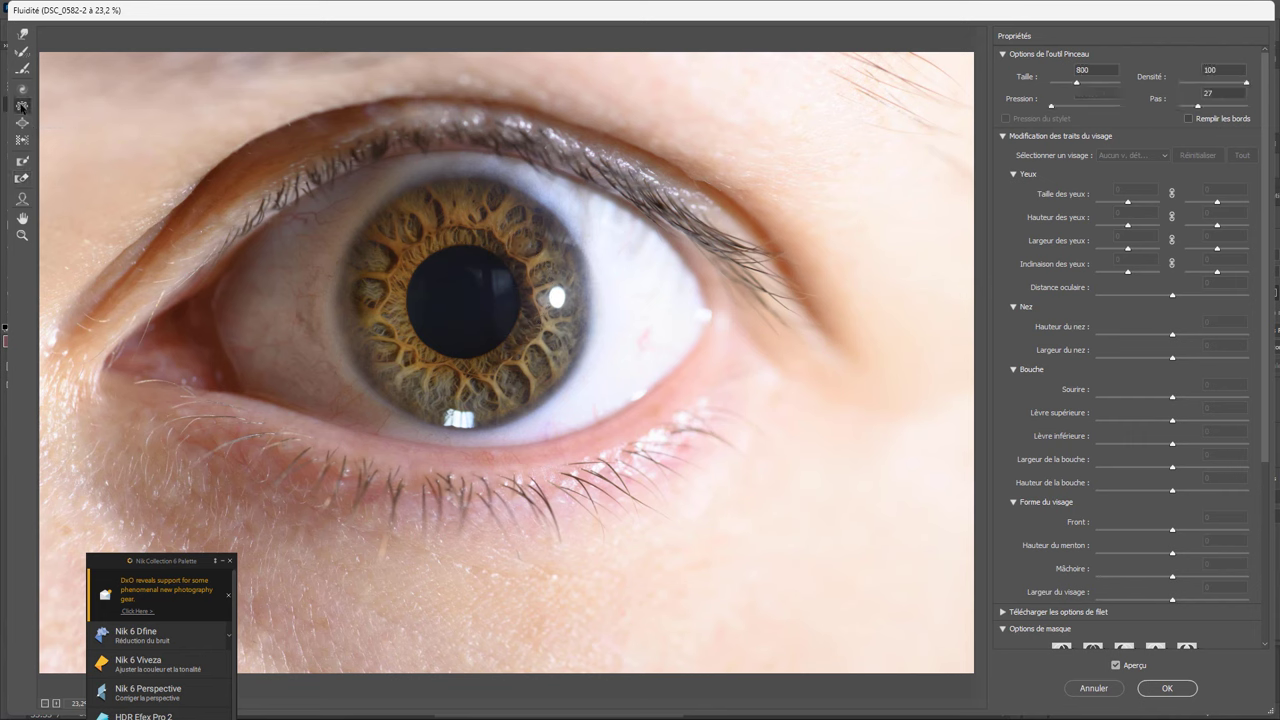
{"action": "left_click", "coordinate": [474, 295]}
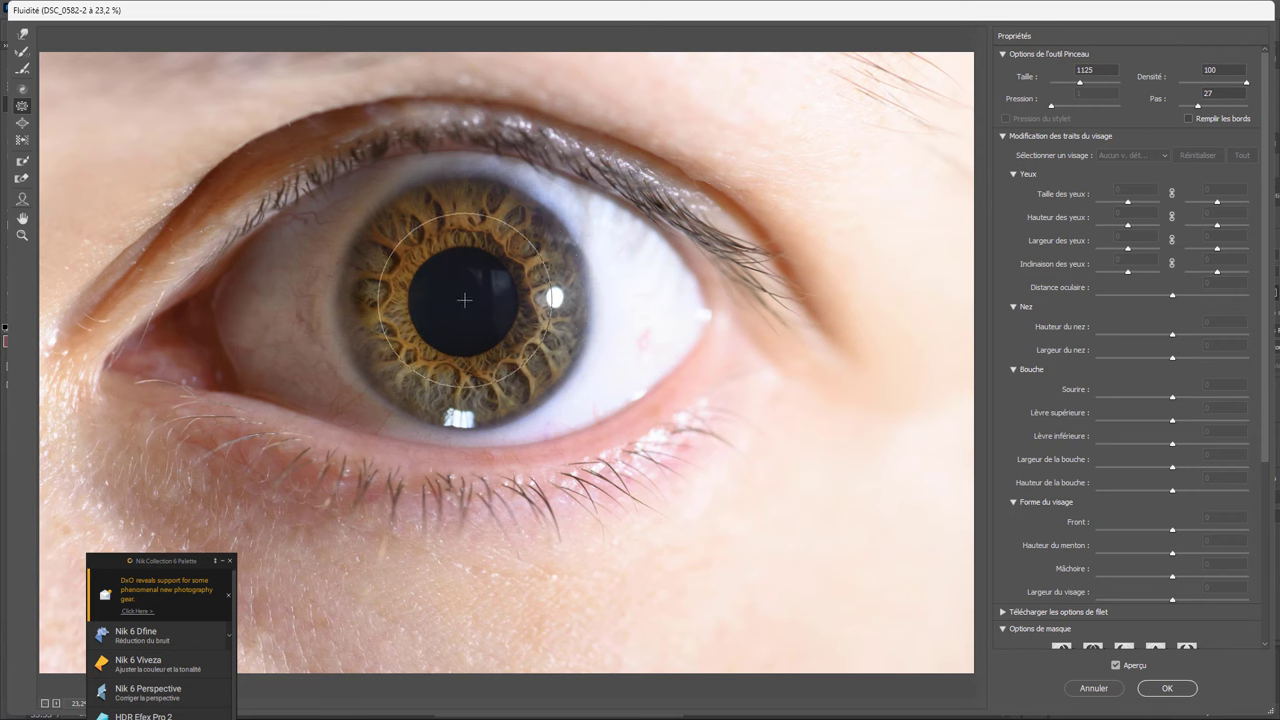
{"action": "left_click_drag", "start_coordinate": [466, 300], "coordinate": [465, 300]}
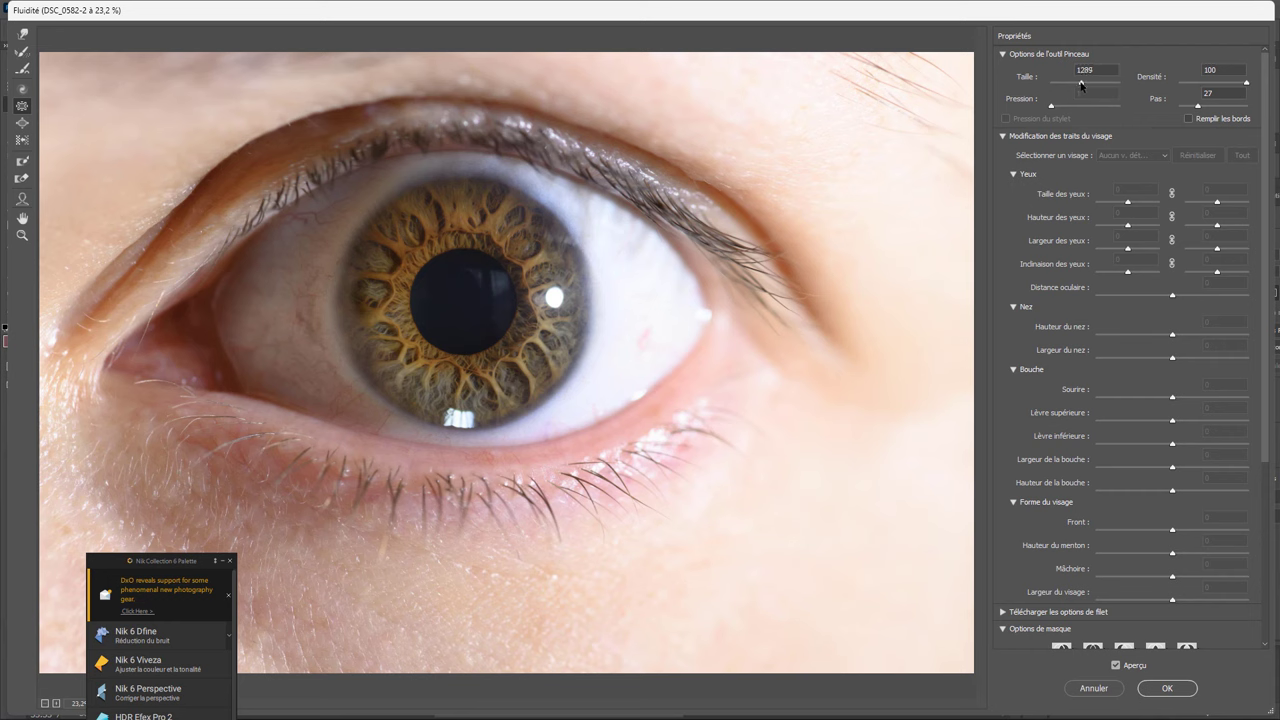
{"action": "left_click_drag", "start_coordinate": [466, 301], "coordinate": [465, 301]}
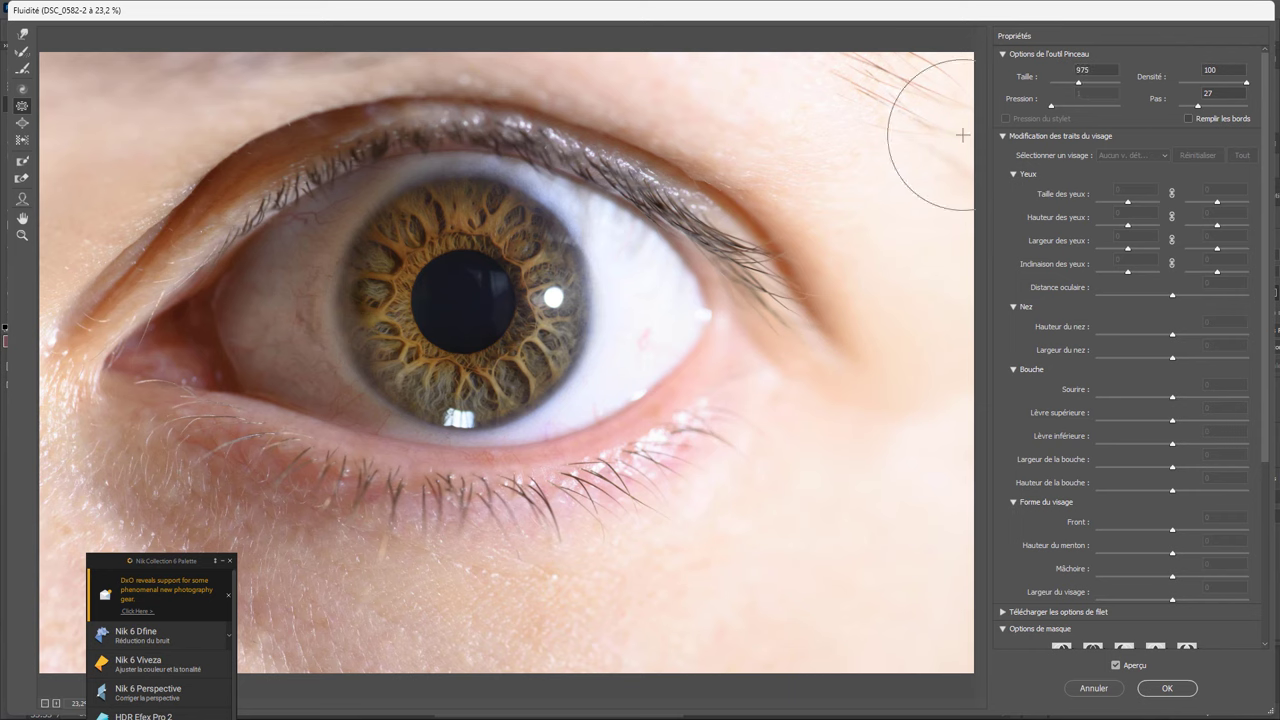
{"action": "left_click_drag", "start_coordinate": [465, 303], "coordinate": [465, 303]}
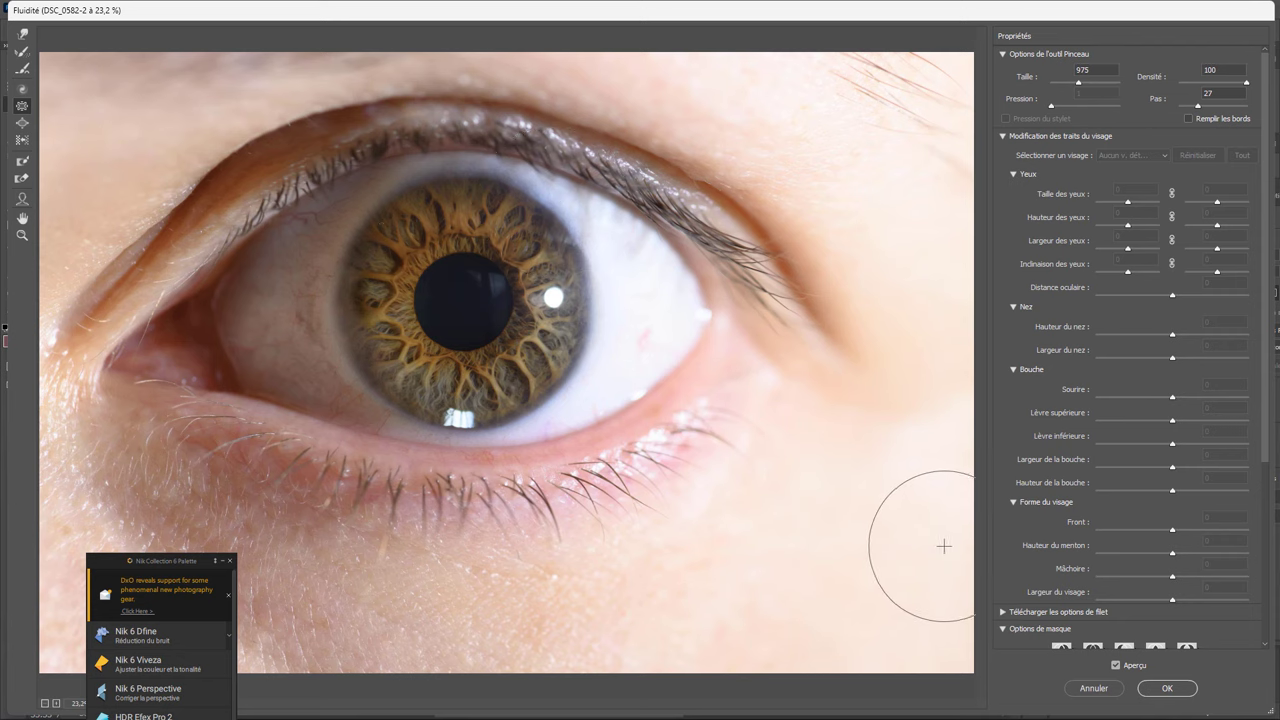
{"action": "left_click", "coordinate": [1166, 688]}
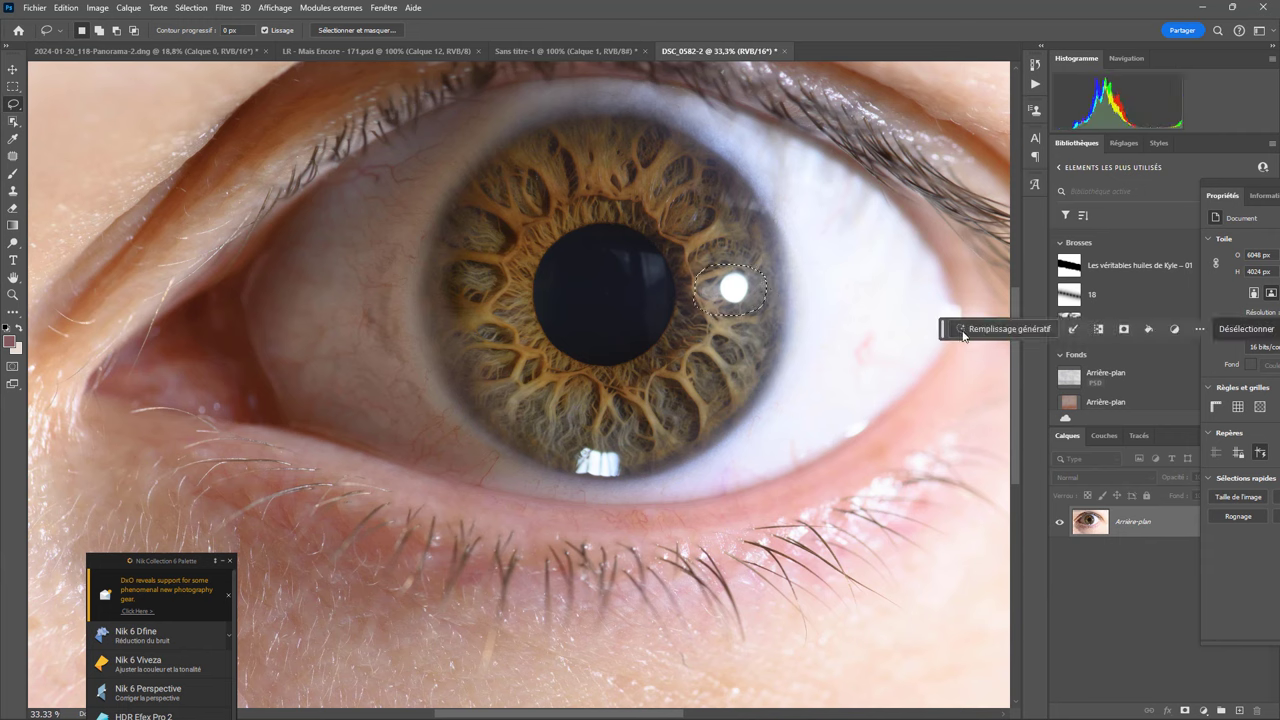
Generative-fill the lassoed catchlight, preview variants two and three, then generate another batch.
{"action": "left_click", "coordinate": [985, 330]}
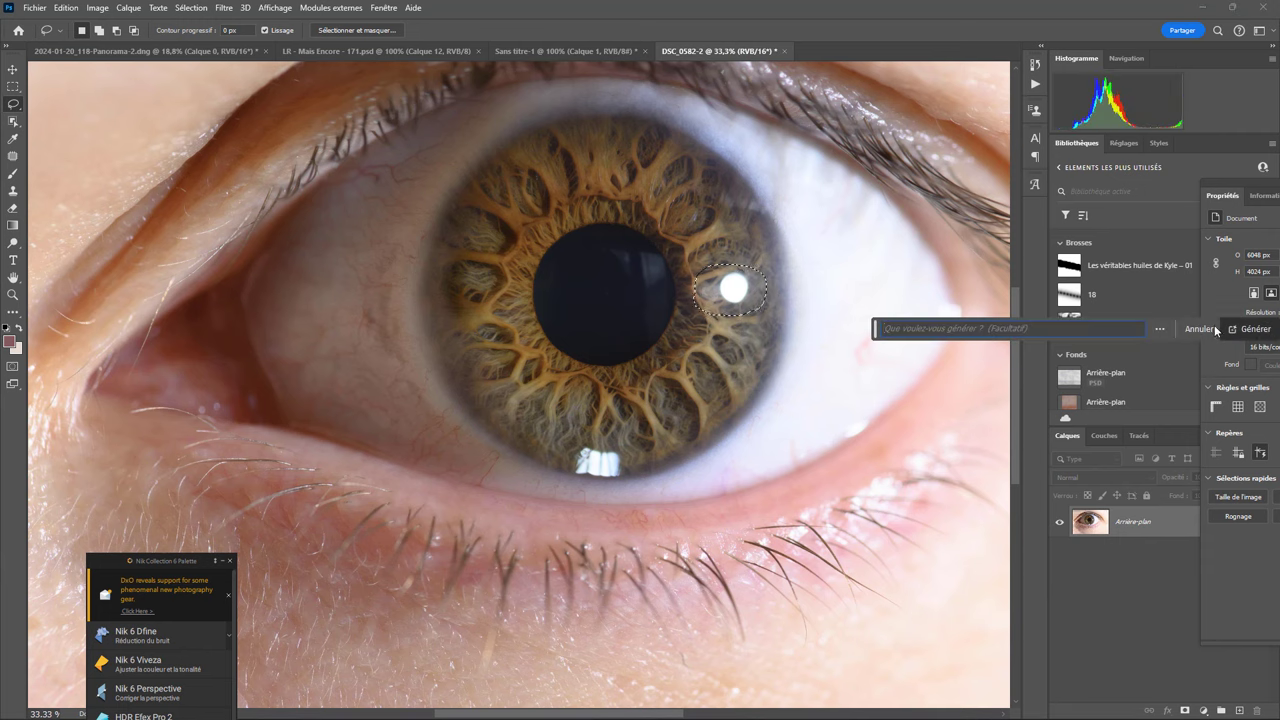
{"action": "left_click", "coordinate": [1247, 333]}
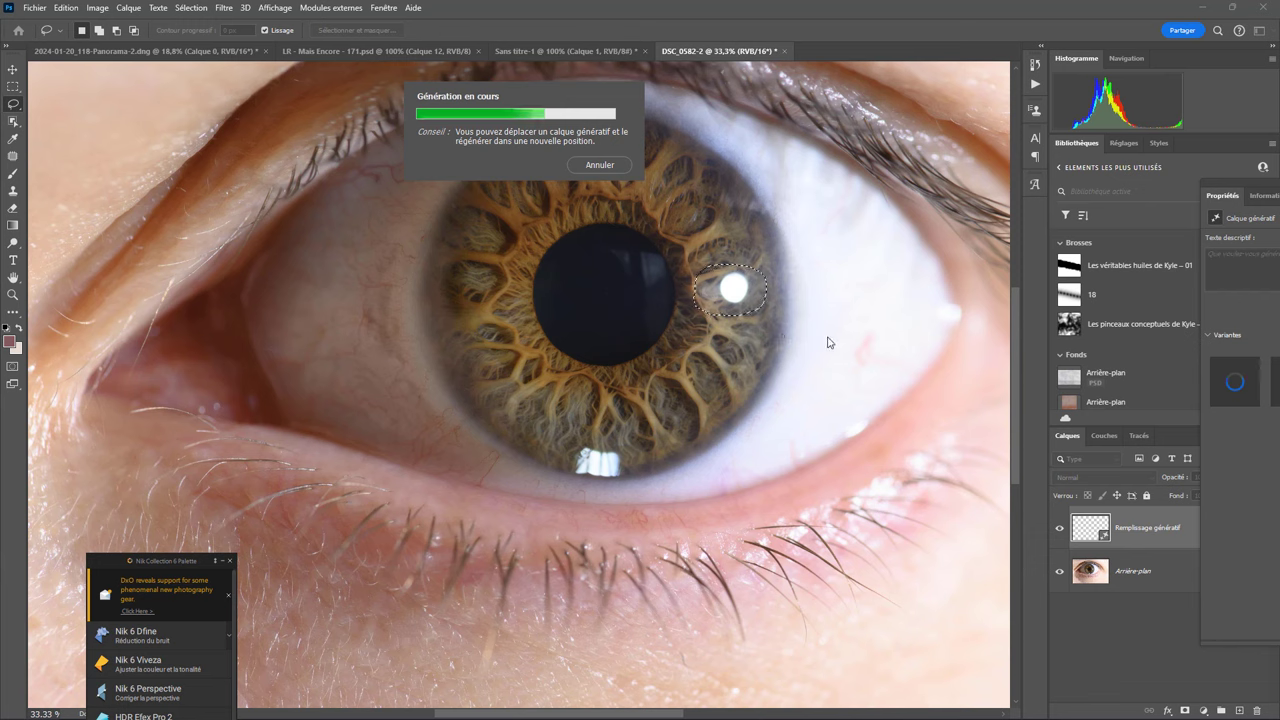
{"action": "mouse_move", "coordinate": [1219, 187]}
{"action": "left_mouse_down"}
{"action": "mouse_move", "coordinate": [893, 188]}
{"action": "mouse_move", "coordinate": [890, 175]}
{"action": "left_mouse_up"}
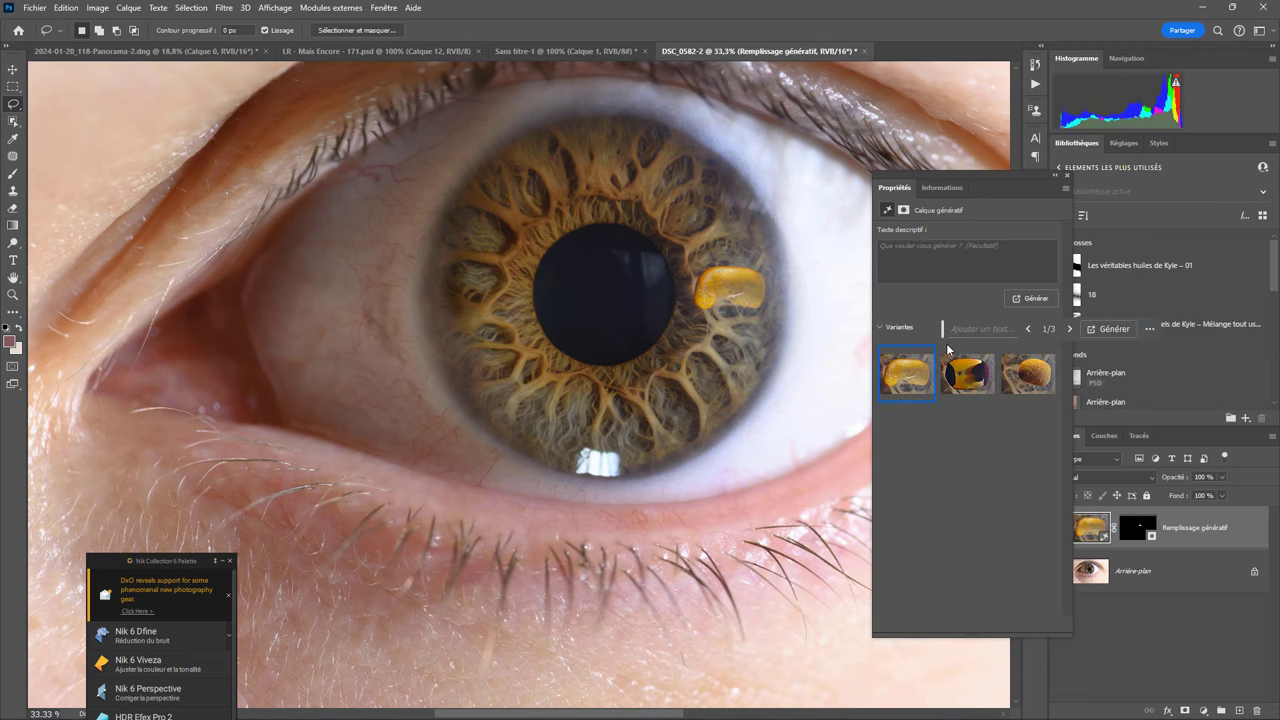
{"action": "left_click", "coordinate": [975, 387]}
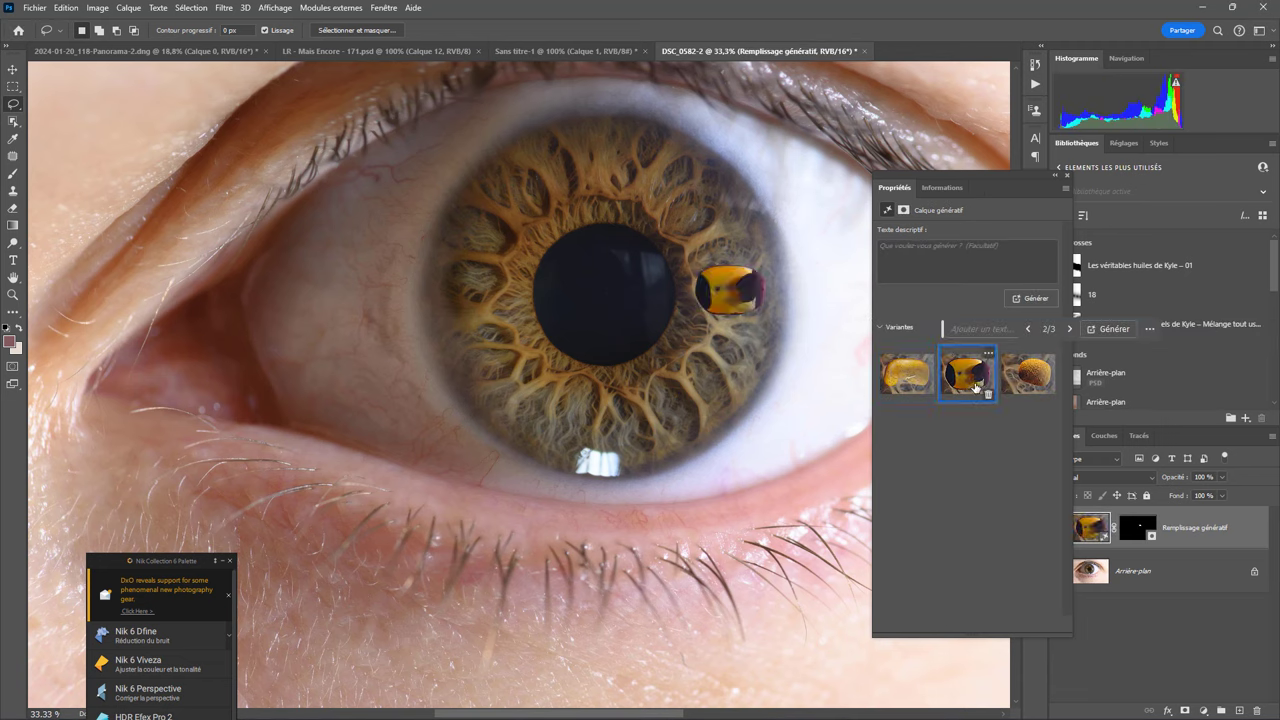
{"action": "left_click", "coordinate": [1028, 378]}
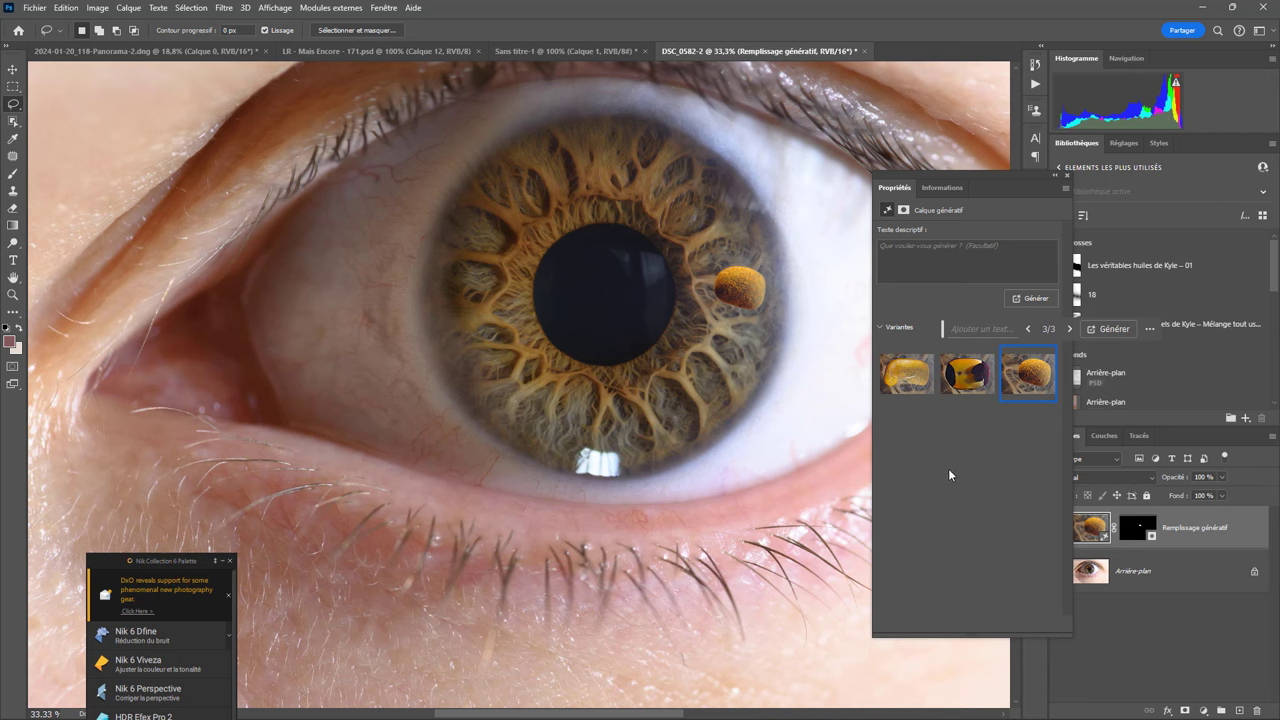
{"action": "left_click", "coordinate": [1010, 297]}
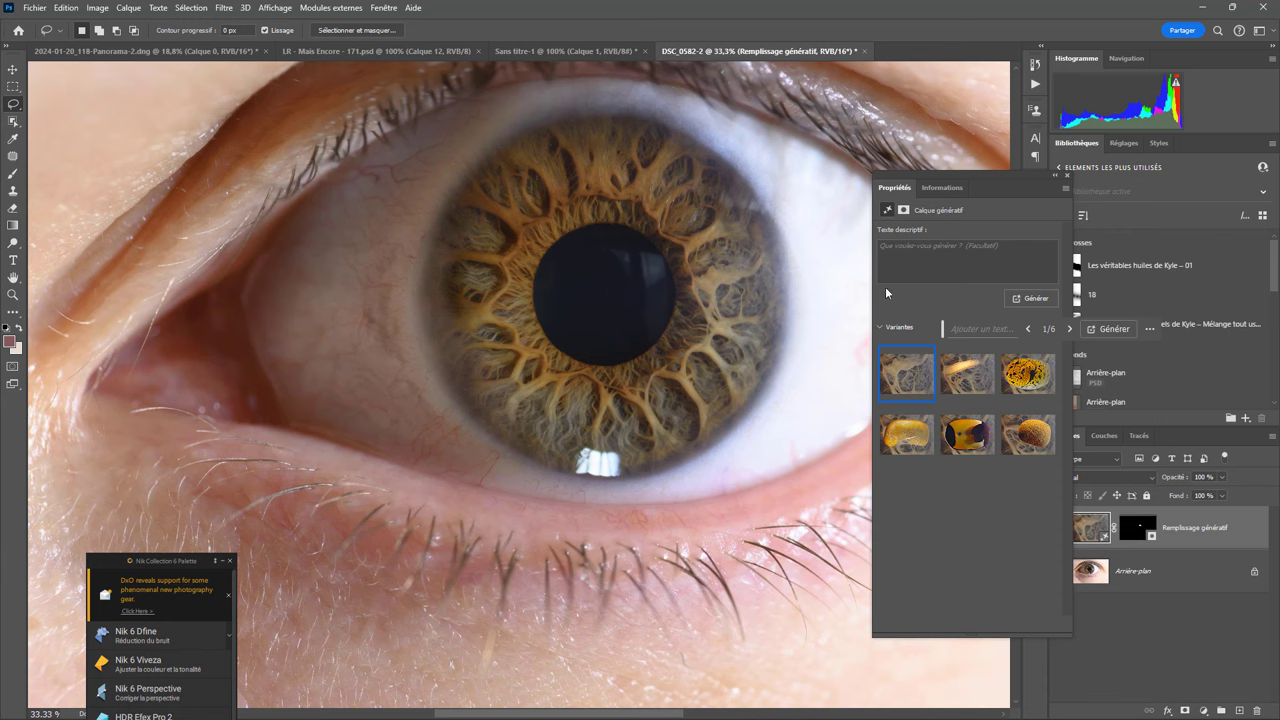
Generate more fill variants and keep the second, which blends iris texture over the catchlight.
{"action": "left_click", "coordinate": [1030, 298]}
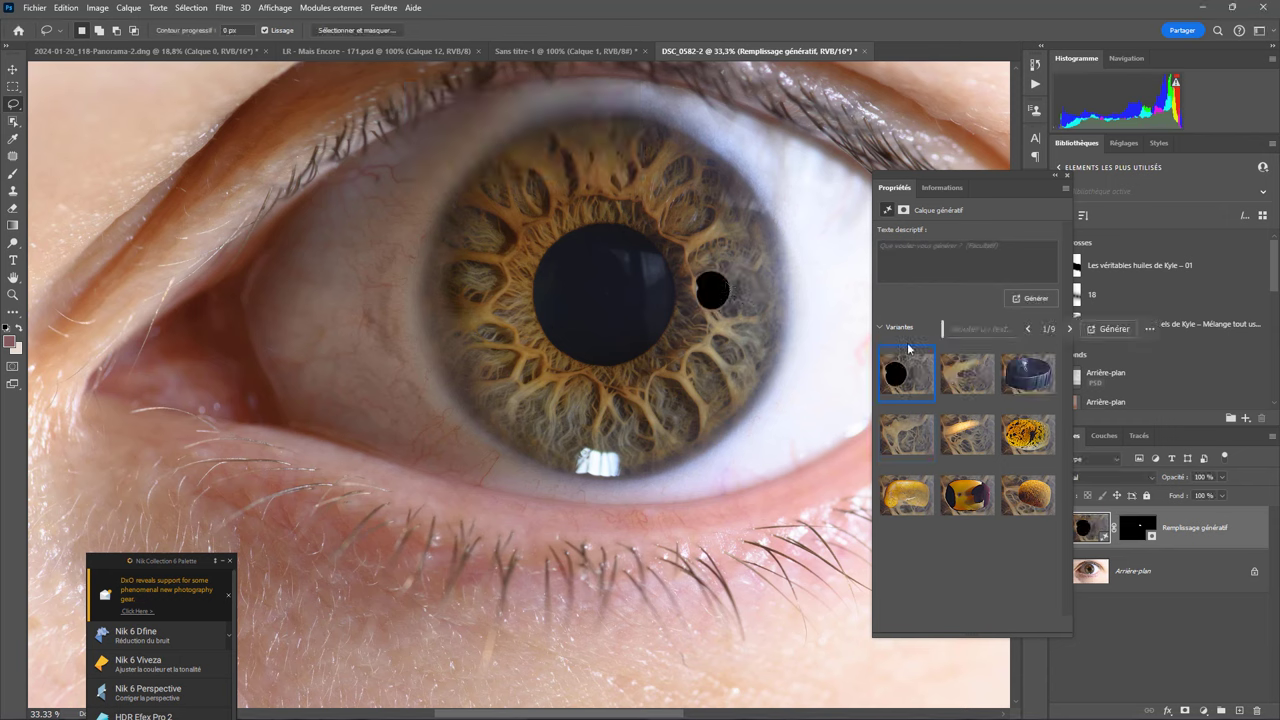
{"action": "left_click", "coordinate": [976, 385]}
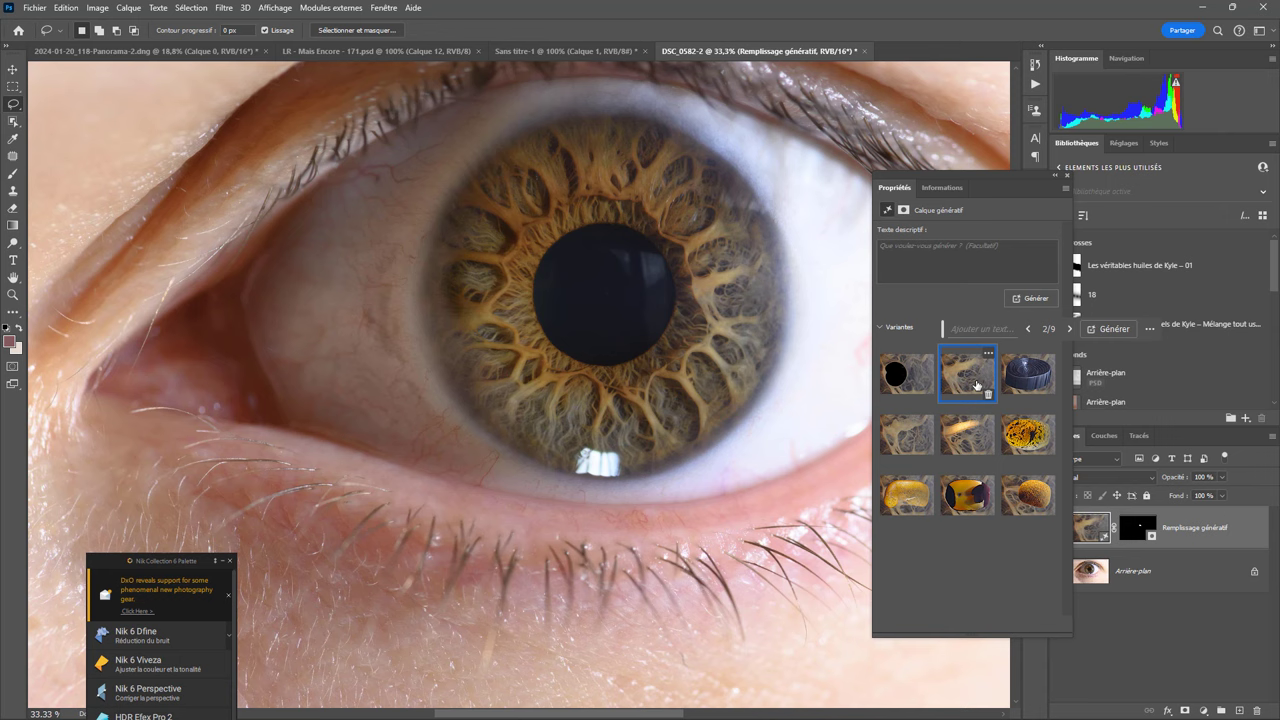
{"action": "mouse_move", "coordinate": [1028, 373]}
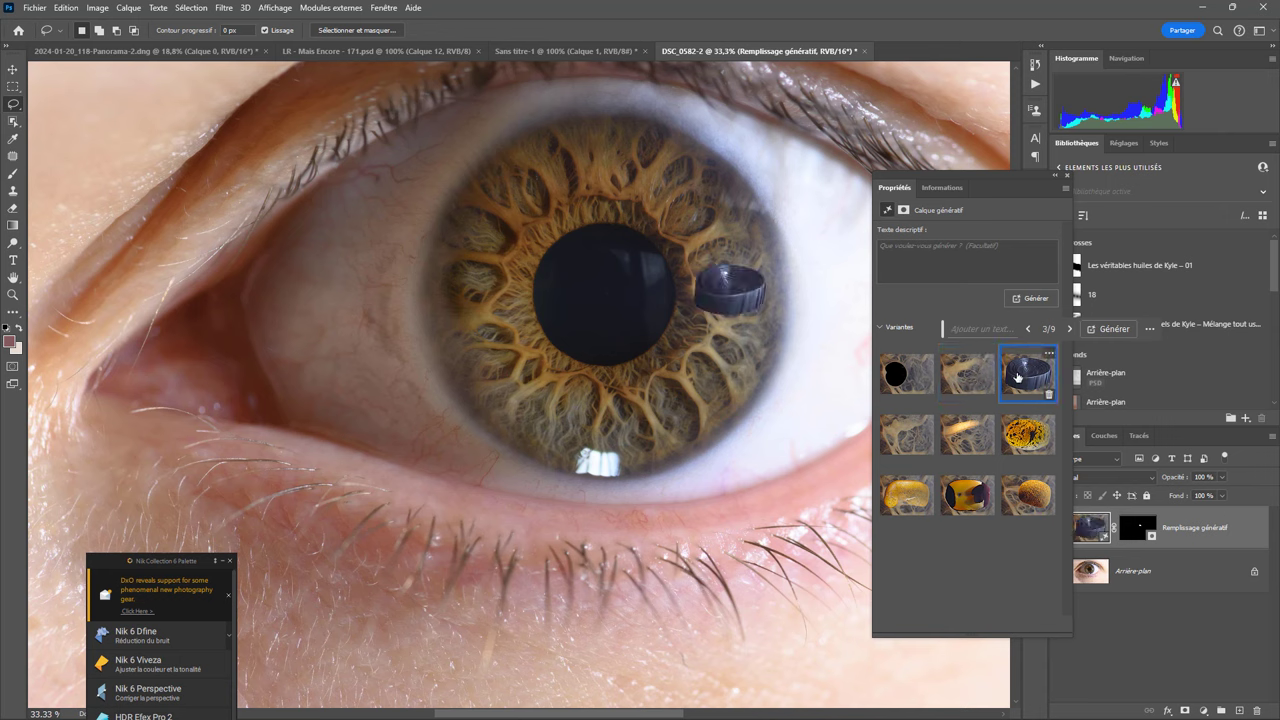
{"action": "left_click", "coordinate": [967, 373]}
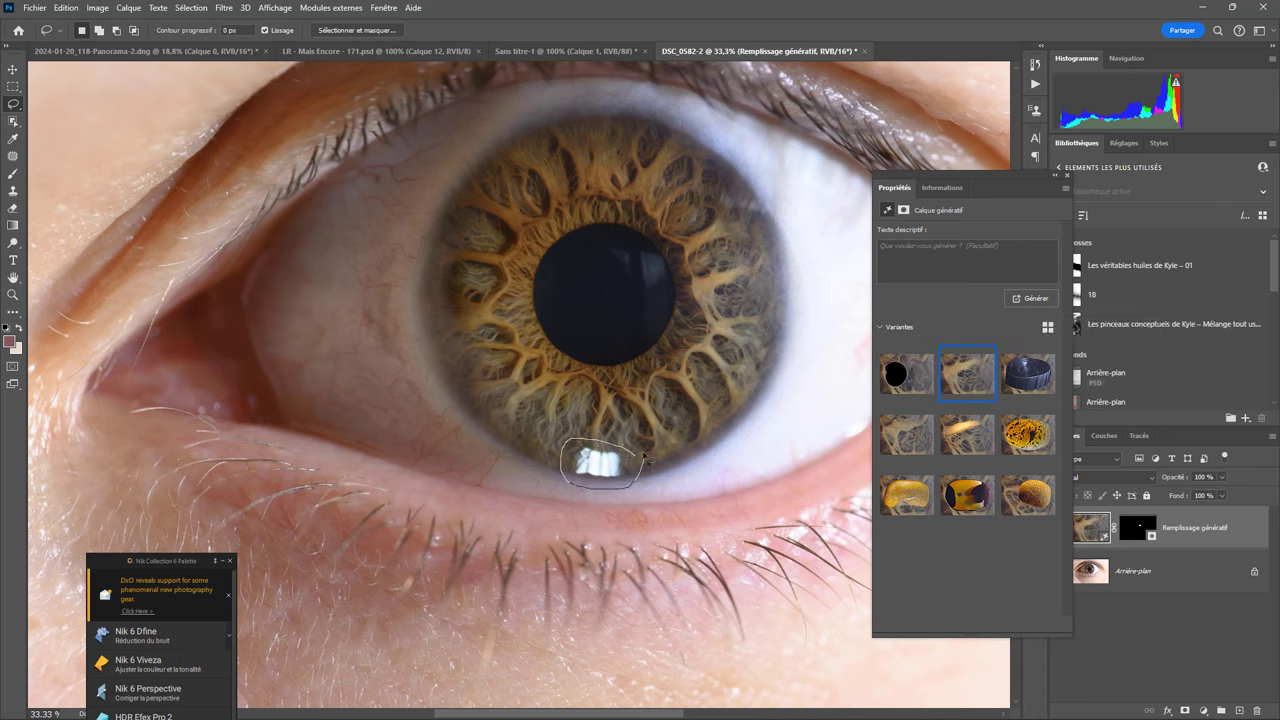
Generative-fill the lower catchlight and settle on variant 2 of 3 after comparing.
{"action": "left_click", "coordinate": [1030, 299]}
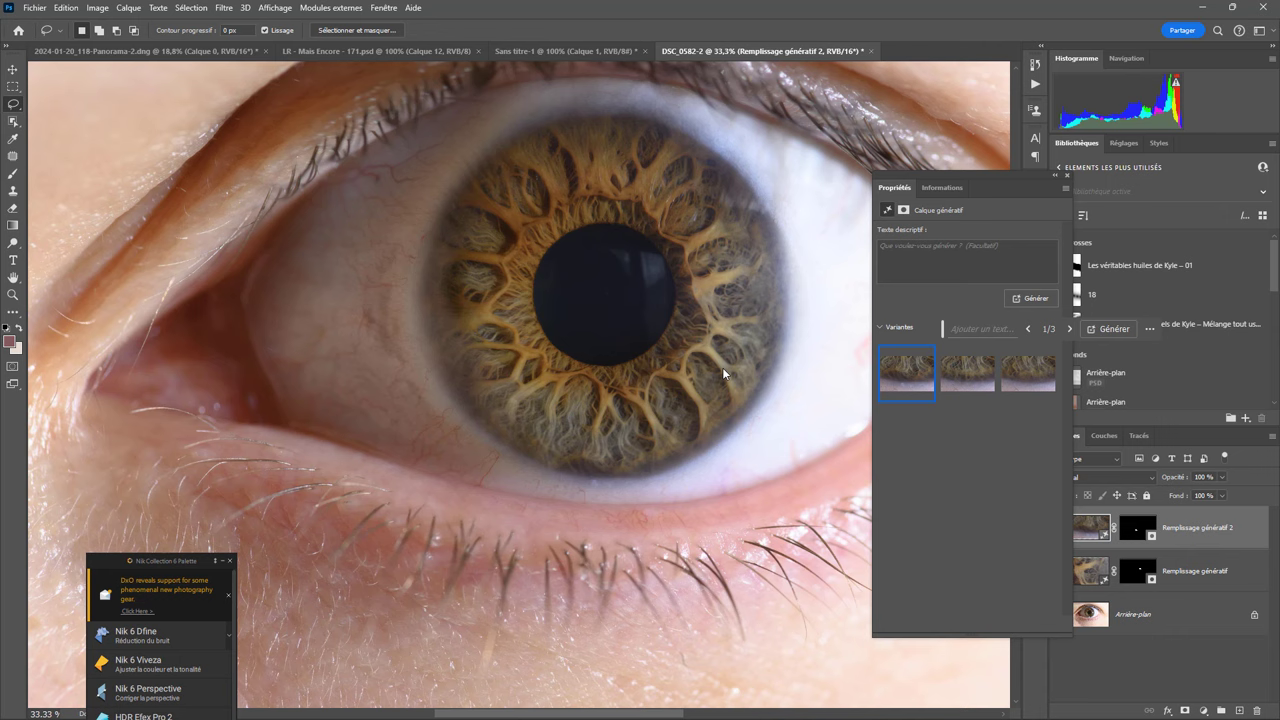
{"action": "left_click", "coordinate": [967, 376]}
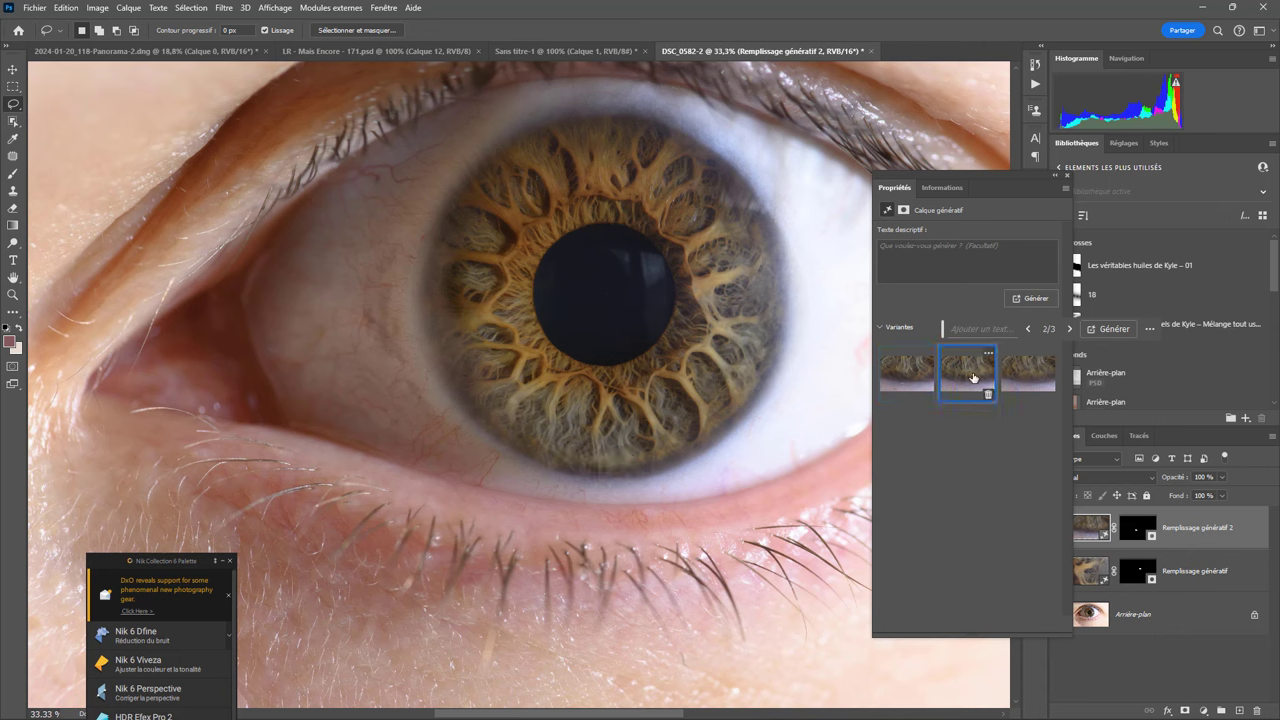
{"action": "left_click", "coordinate": [920, 370]}
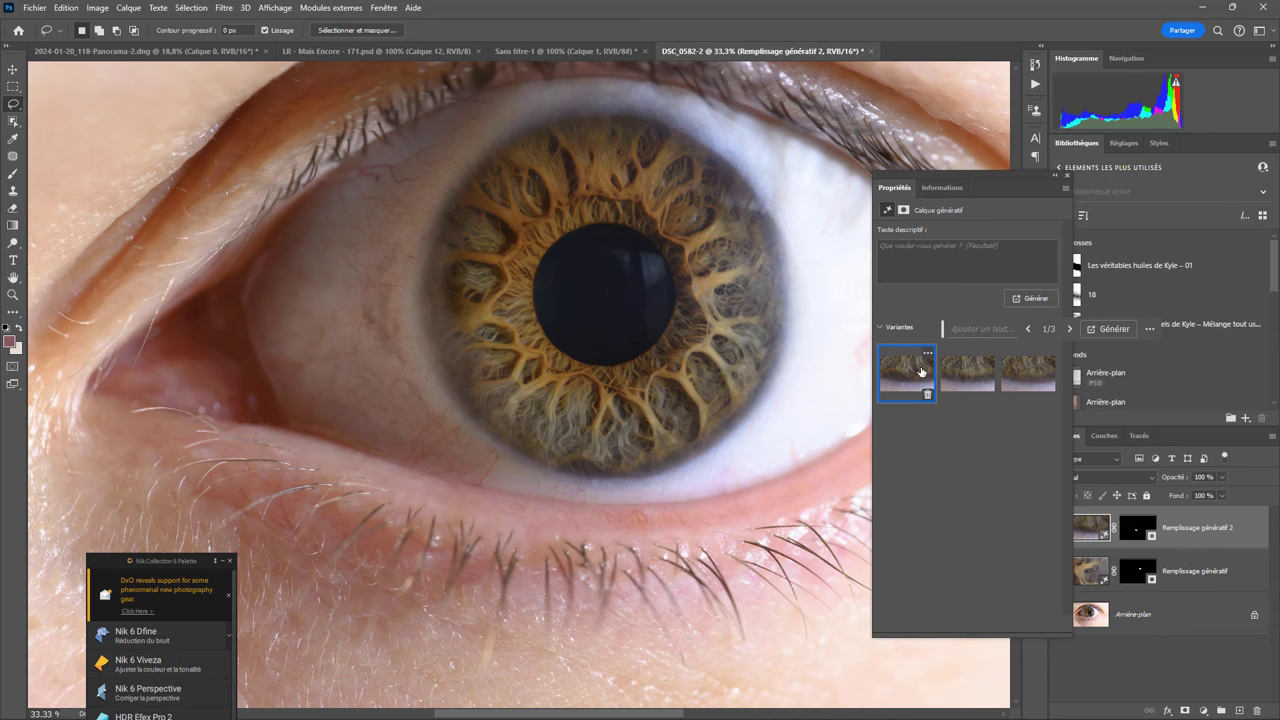
{"action": "left_click", "coordinate": [975, 378]}
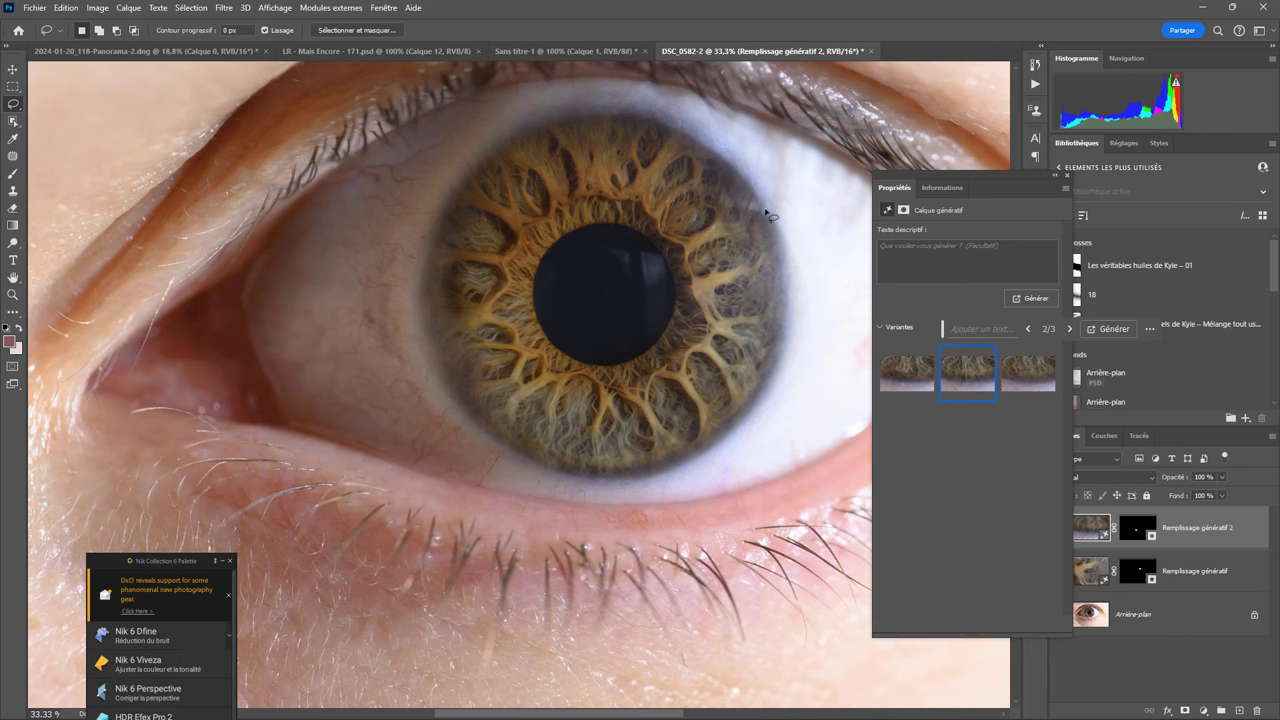
Fill the upper-right iris reflection using variant 2 of 3, then save and close DSC_0582-2.
{"action": "mouse_move", "coordinate": [742, 193]}
{"action": "left_mouse_down"}
{"action": "mouse_move", "coordinate": [716, 194]}
{"action": "mouse_move", "coordinate": [780, 222]}
{"action": "left_mouse_up"}
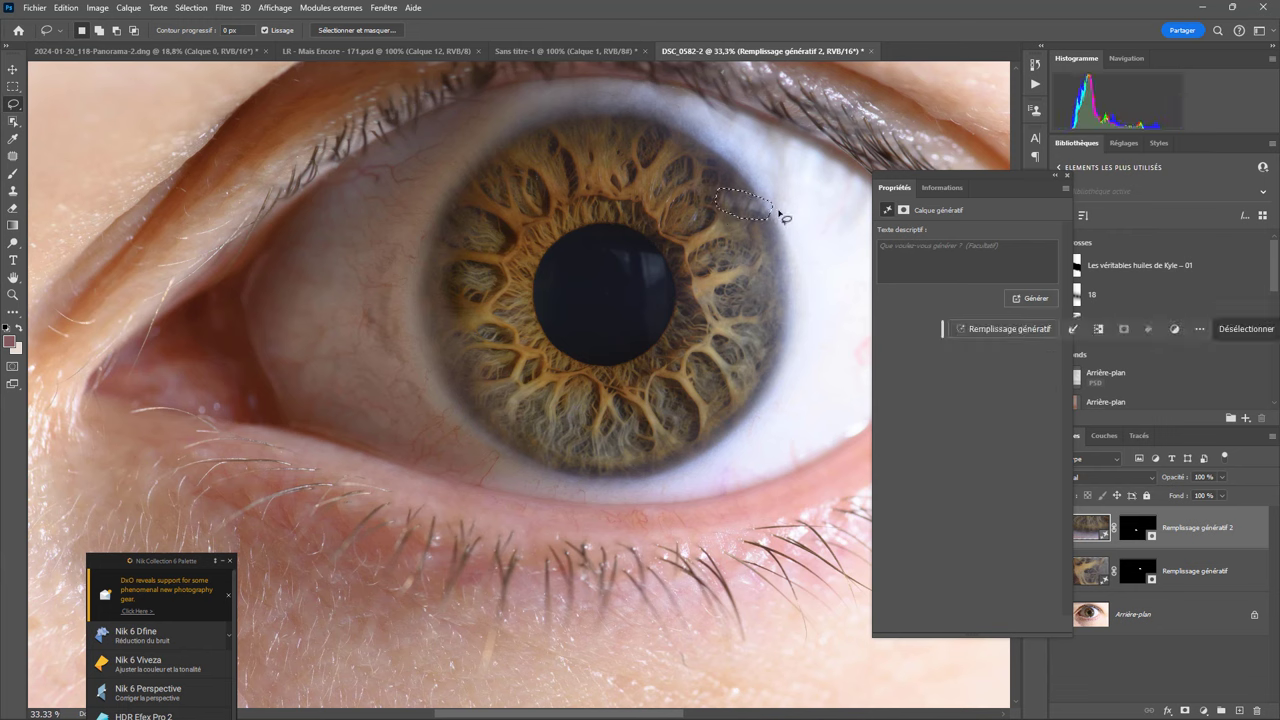
{"action": "left_click", "coordinate": [1028, 298]}
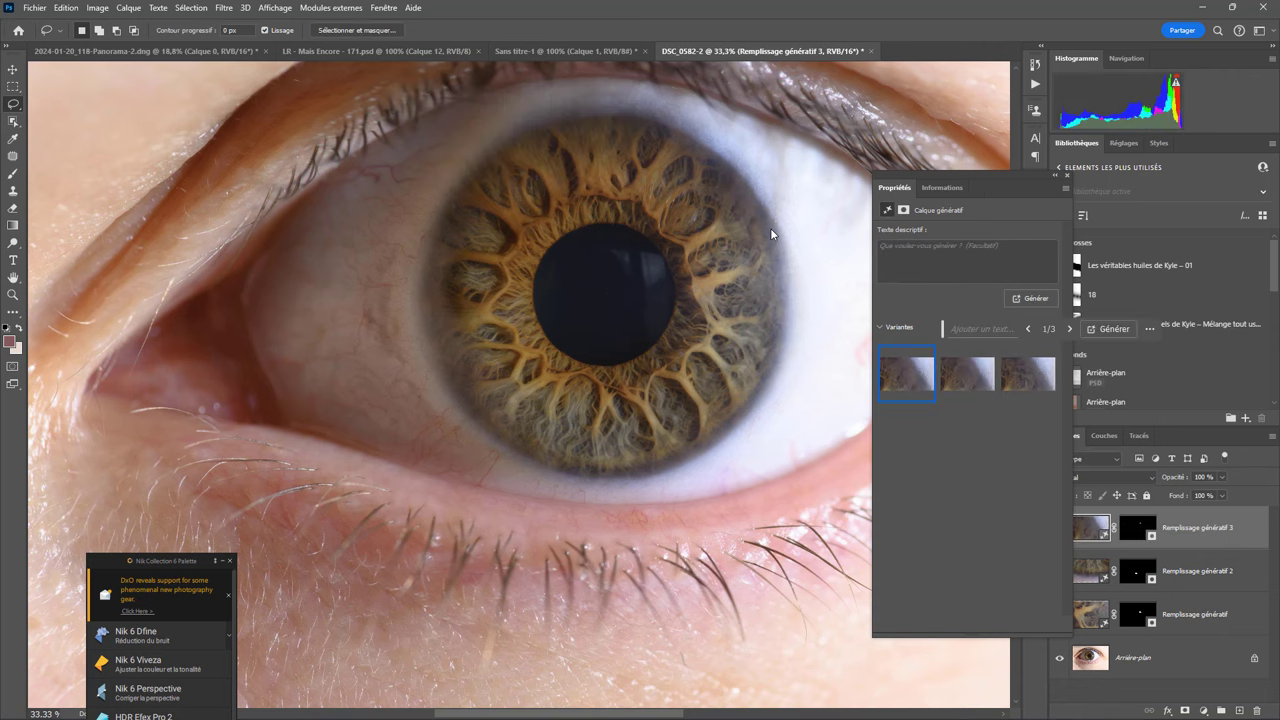
{"action": "left_click", "coordinate": [959, 379]}
{"action": "left_click", "coordinate": [871, 52]}
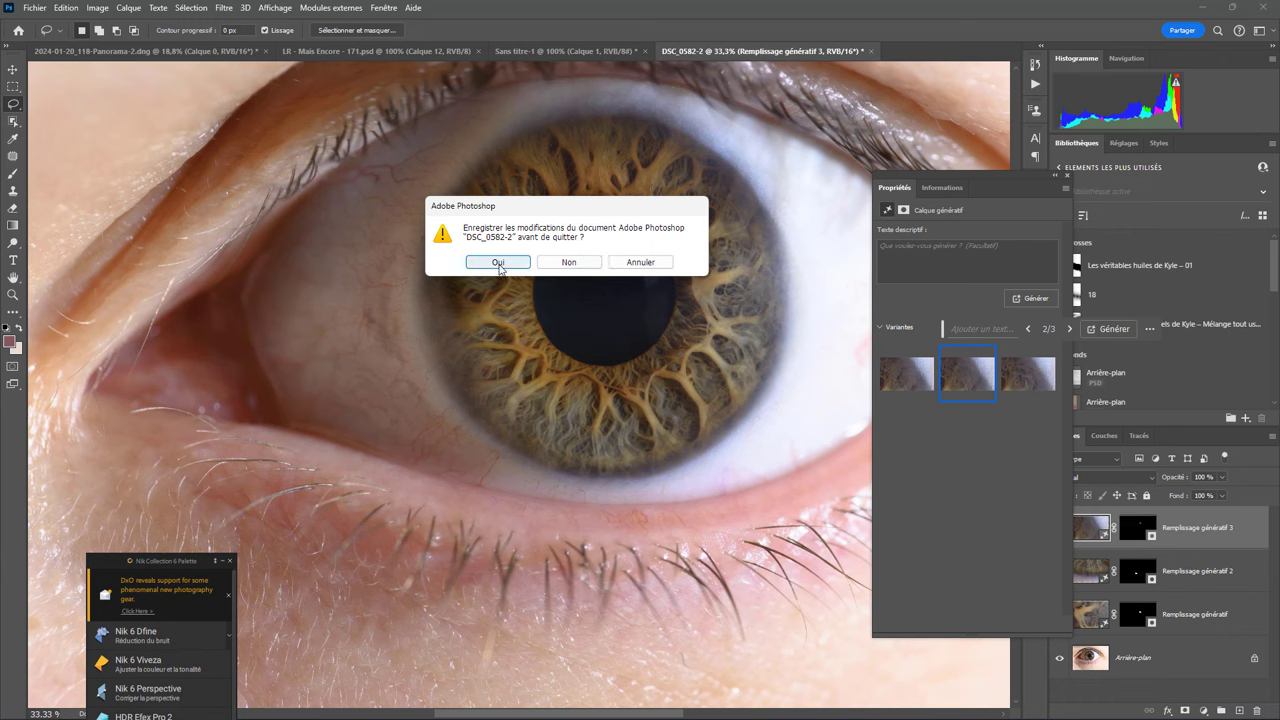
{"action": "left_click", "coordinate": [498, 262]}
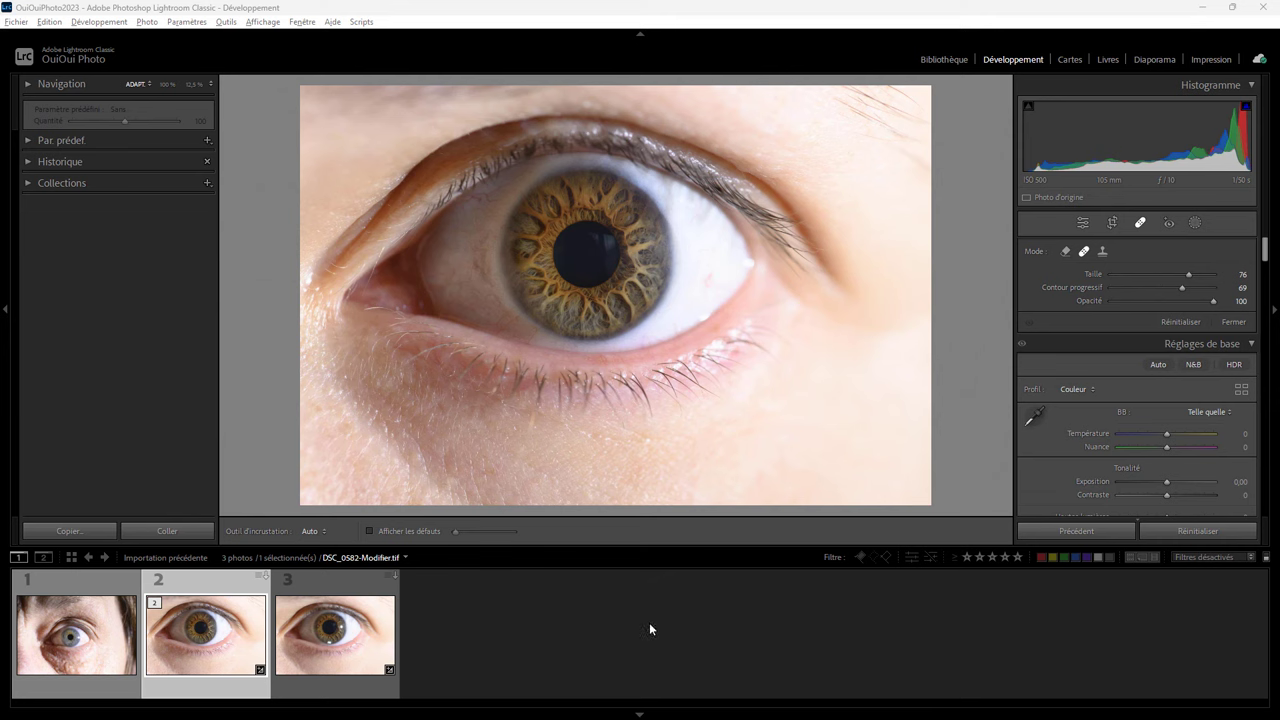
Compare the raw original with DSC_0582-Modifier.tif in Develop, then show the masking options.
{"action": "left_click", "coordinate": [330, 636]}
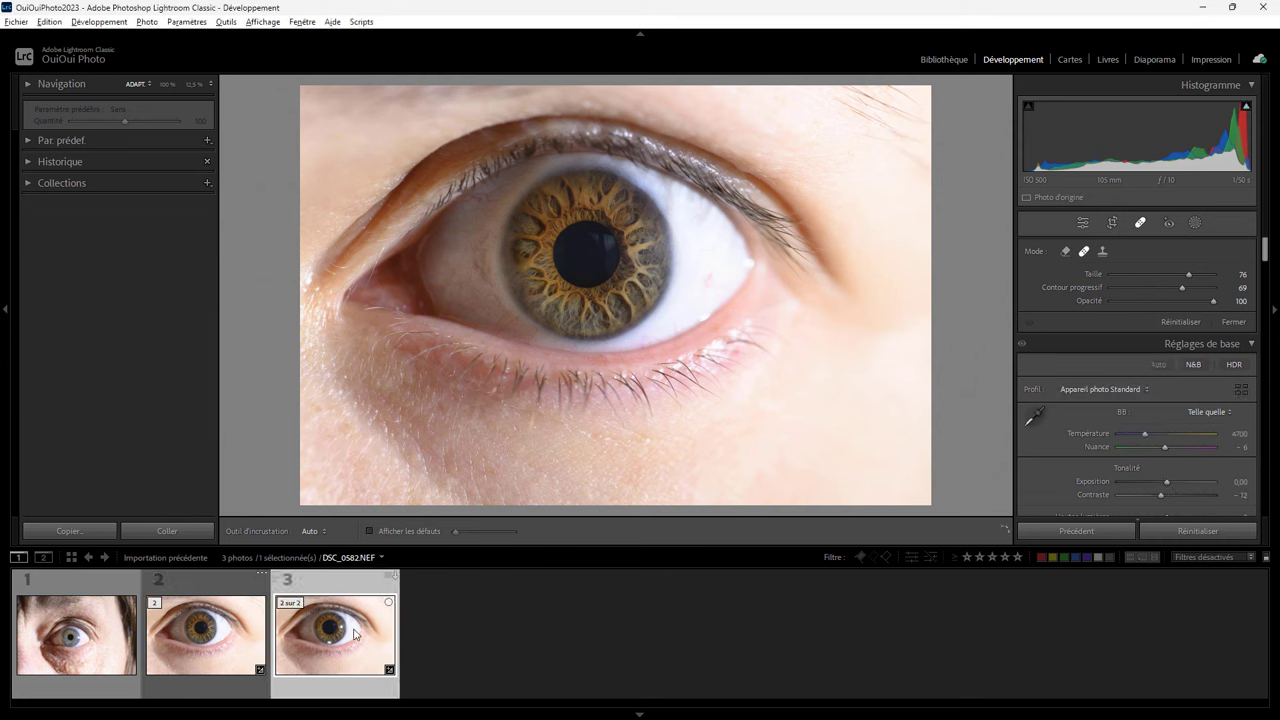
{"action": "left_click", "coordinate": [213, 641]}
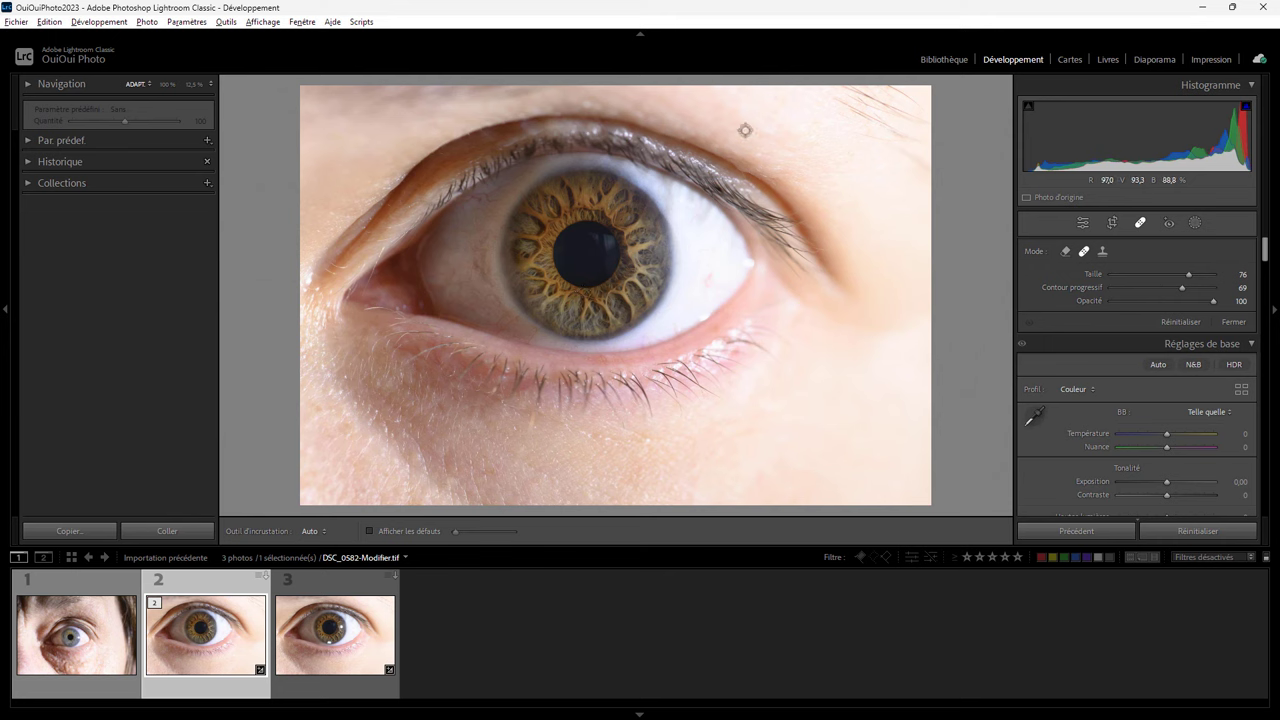
{"action": "left_click", "coordinate": [1194, 223]}
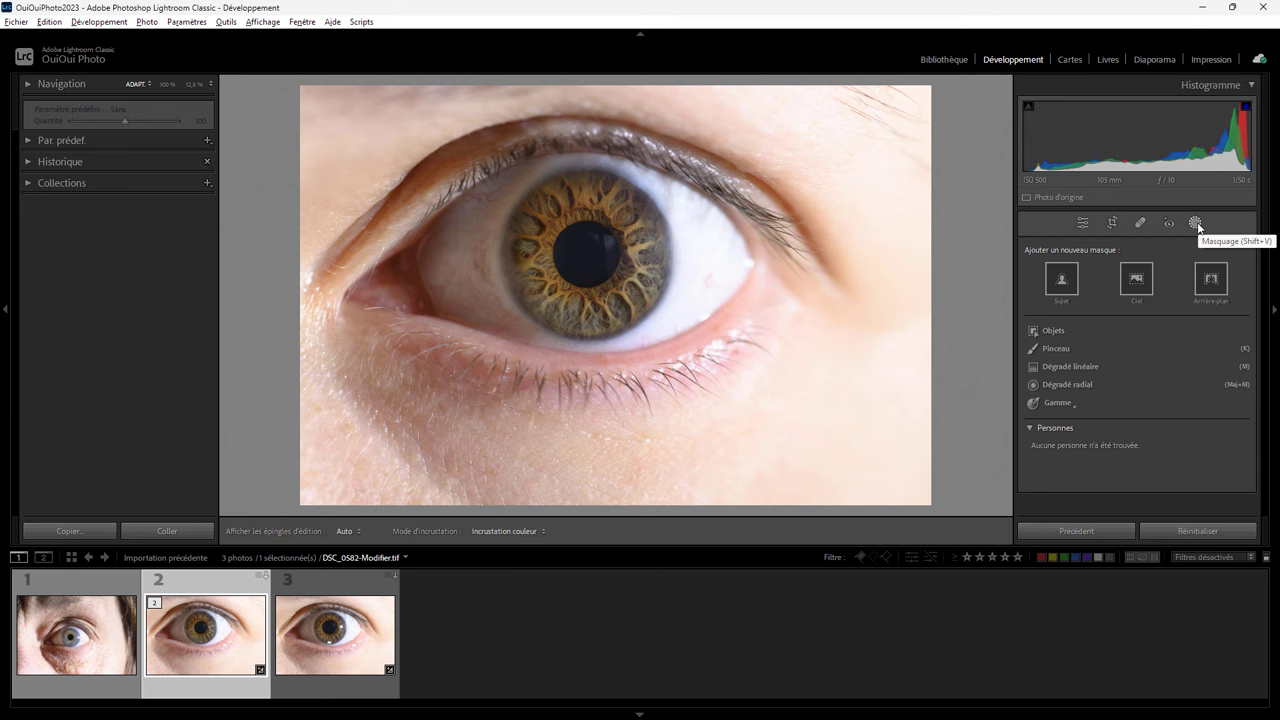
Add an inverted radial mask centred on the iris and drop its exposure to -4.00.
{"action": "left_click", "coordinate": [1066, 385]}
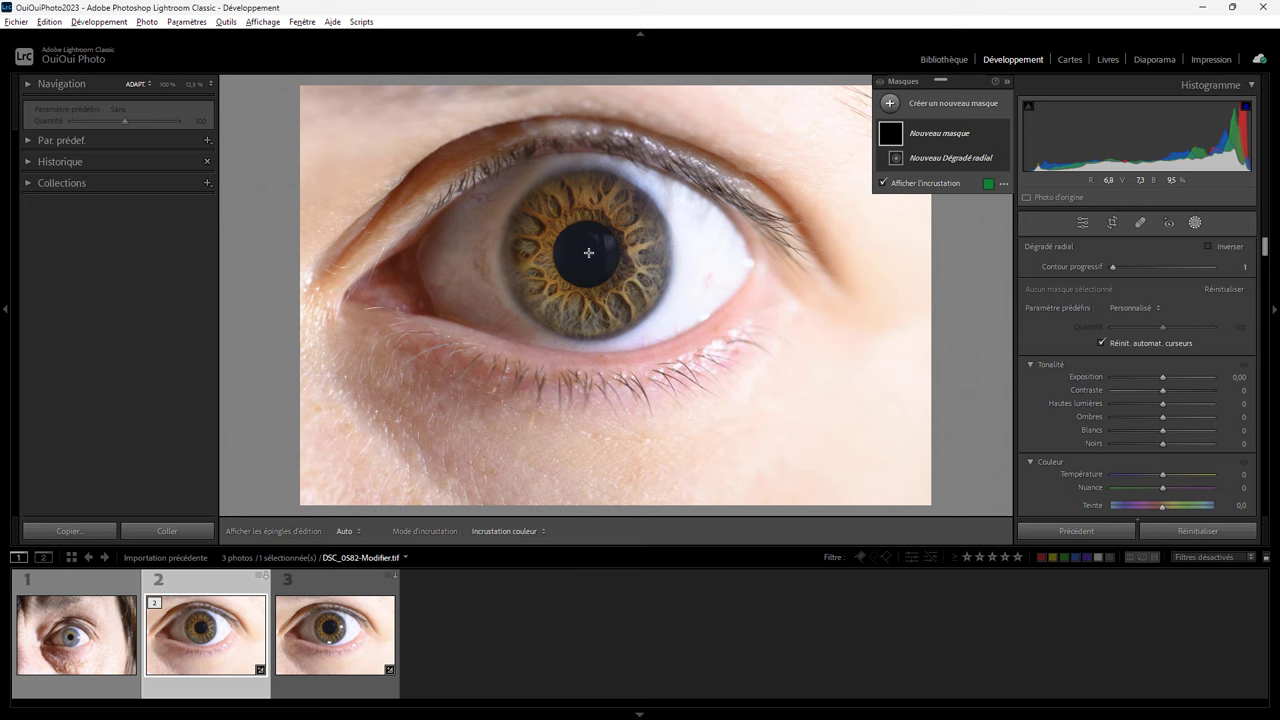
{"action": "left_click_drag", "start_coordinate": [589, 253], "coordinate": [680, 337]}
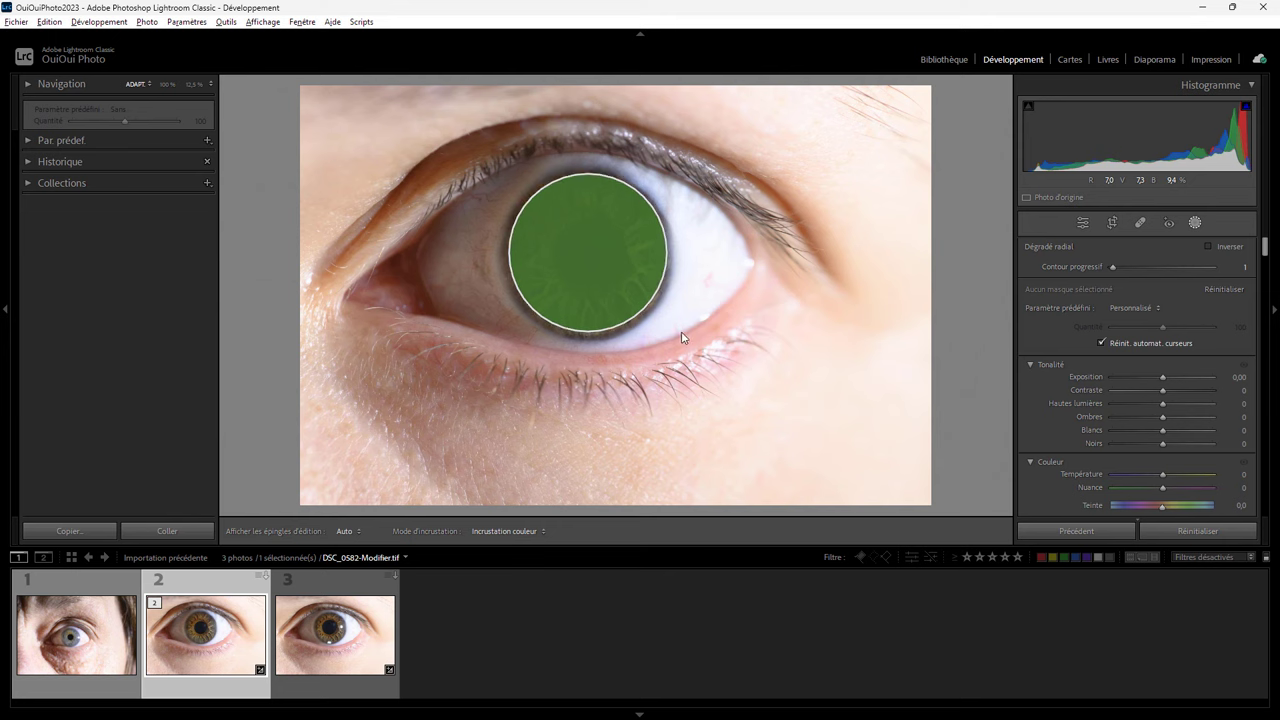
{"action": "left_click_drag", "start_coordinate": [680, 337], "coordinate": [680, 337]}
{"action": "left_click_drag", "start_coordinate": [586, 251], "coordinate": [586, 257]}
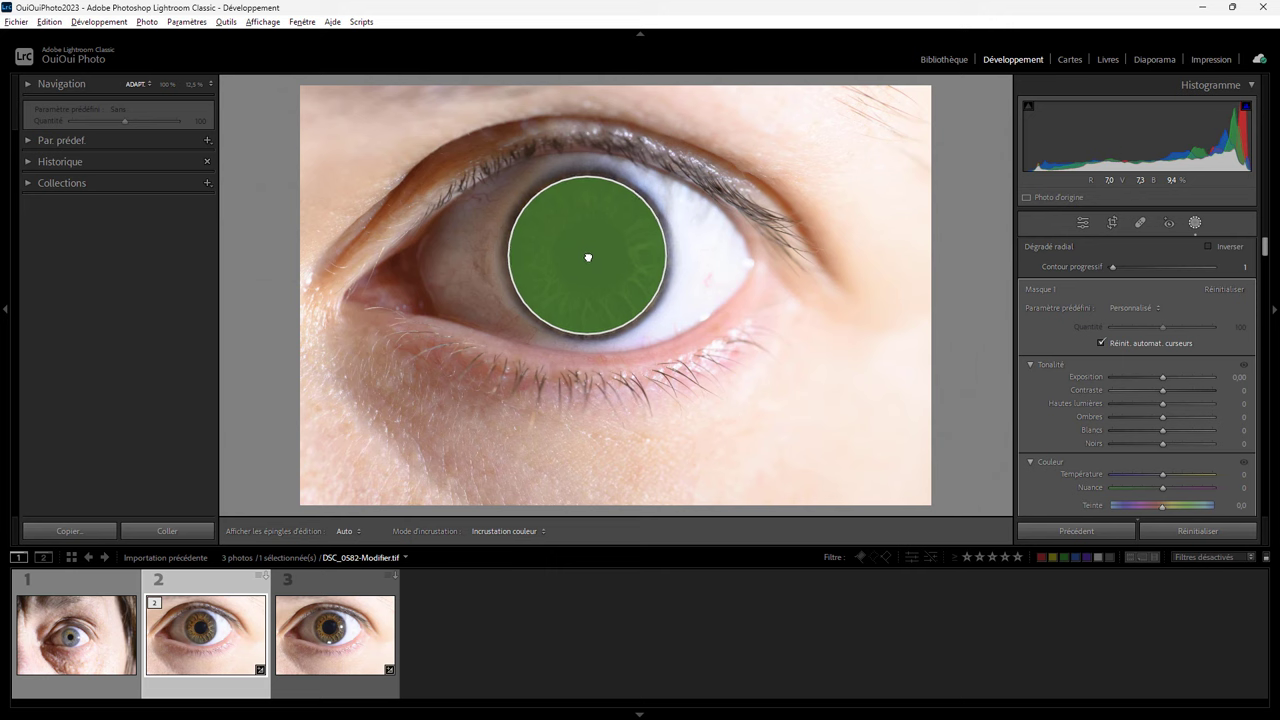
{"action": "left_click_drag", "start_coordinate": [588, 257], "coordinate": [588, 256]}
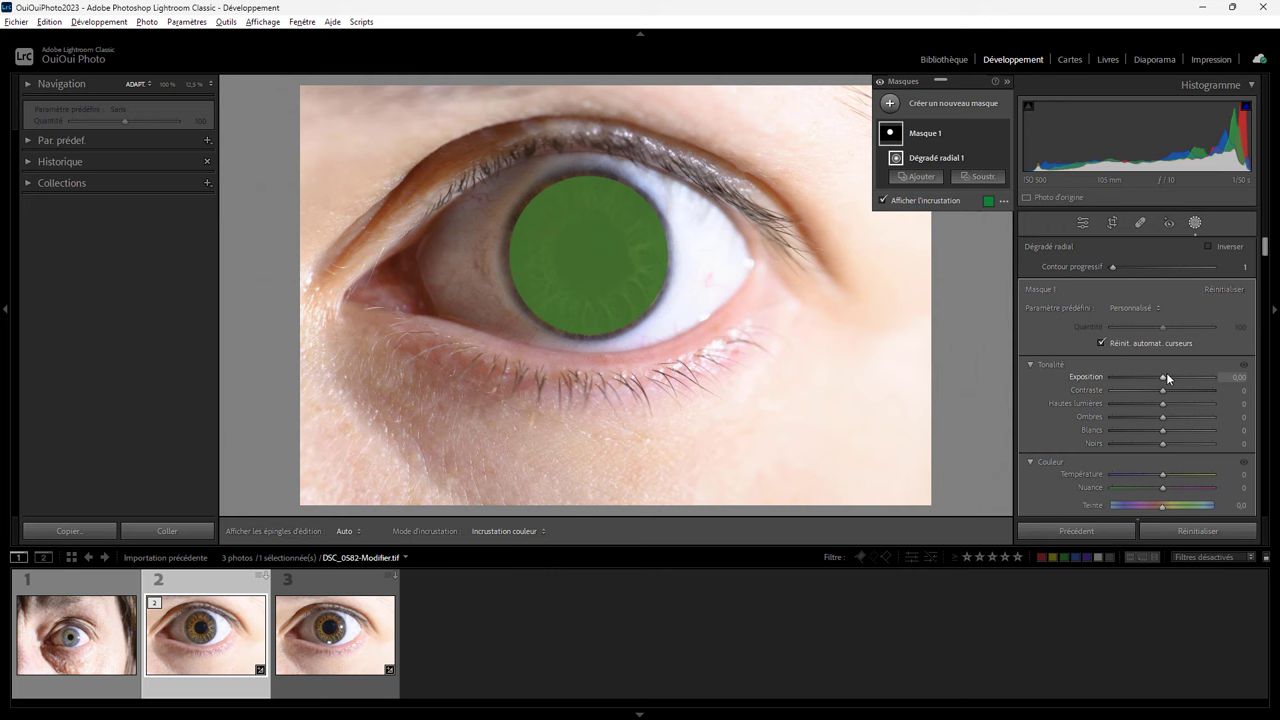
{"action": "left_click", "coordinate": [1220, 245]}
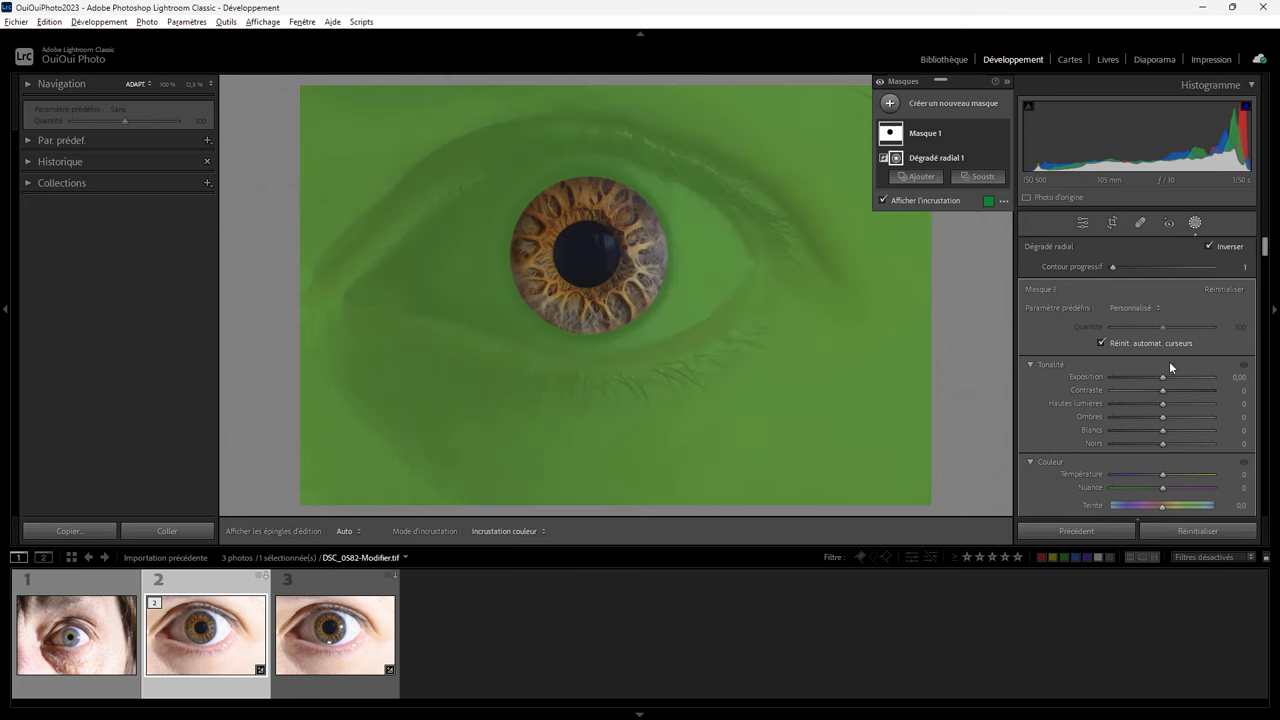
{"action": "scroll", "coordinate": [1263, 250], "scroll_direction": "down", "scroll_amount": 2}
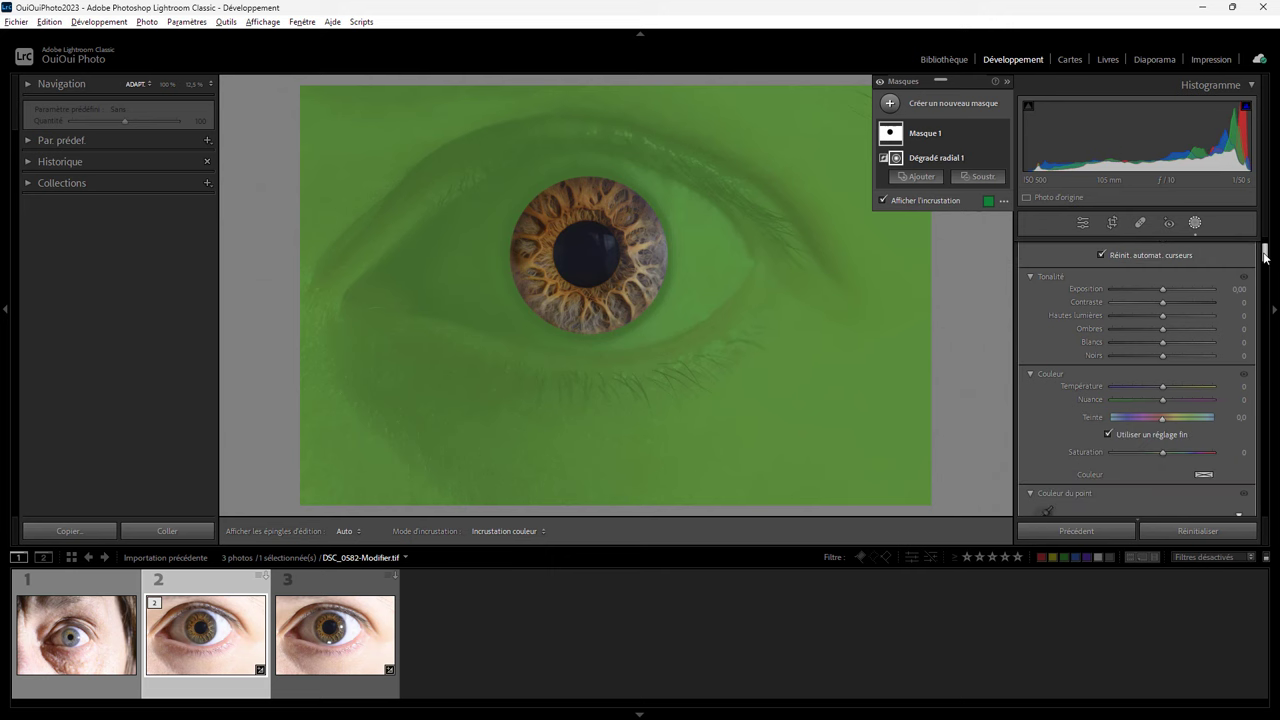
{"action": "left_click_drag", "start_coordinate": [1162, 289], "coordinate": [1086, 291]}
Pull the masked area's highlights to -100, checking the result with the mask overlay hidden.
{"action": "mouse_move", "coordinate": [1162, 315]}
{"action": "left_mouse_down"}
{"action": "mouse_move", "coordinate": [1102, 317]}
{"action": "mouse_move", "coordinate": [1104, 344]}
{"action": "mouse_move", "coordinate": [1074, 358]}
{"action": "left_mouse_up"}
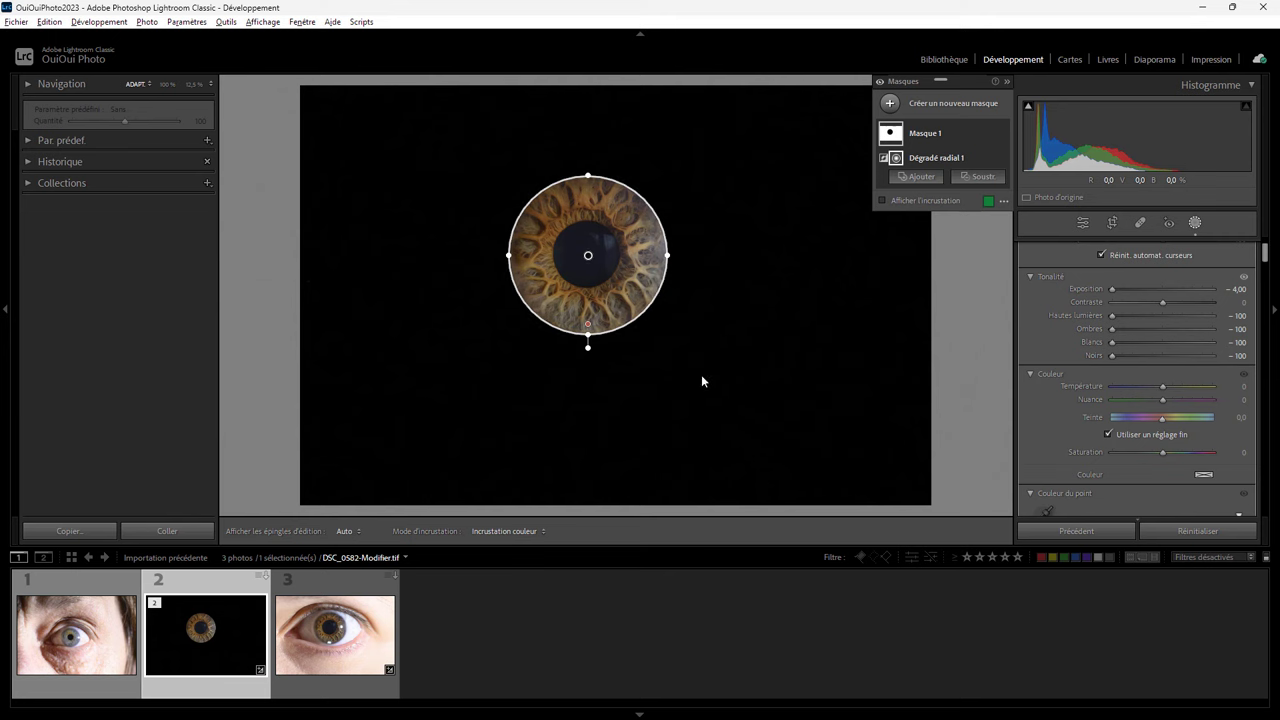
{"action": "mouse_move", "coordinate": [587, 254]}
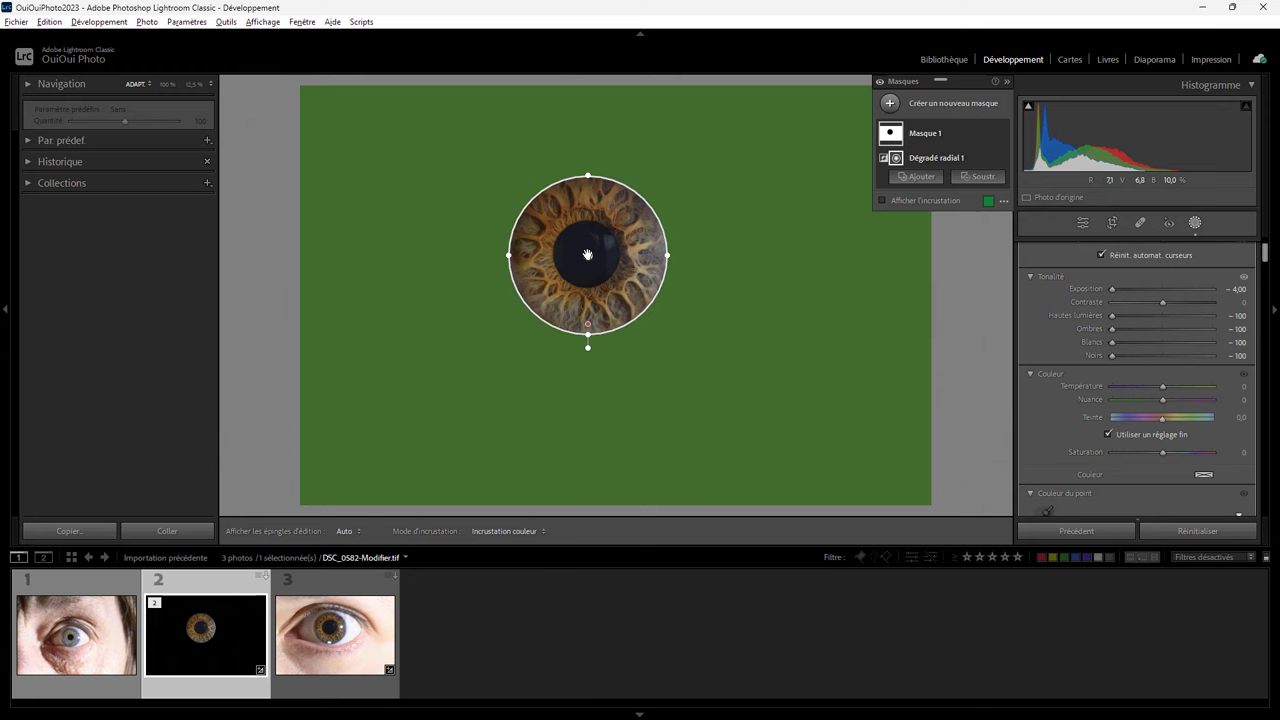
{"action": "key", "text": "h"}
{"action": "left_click_drag", "start_coordinate": [587, 255], "coordinate": [587, 253]}
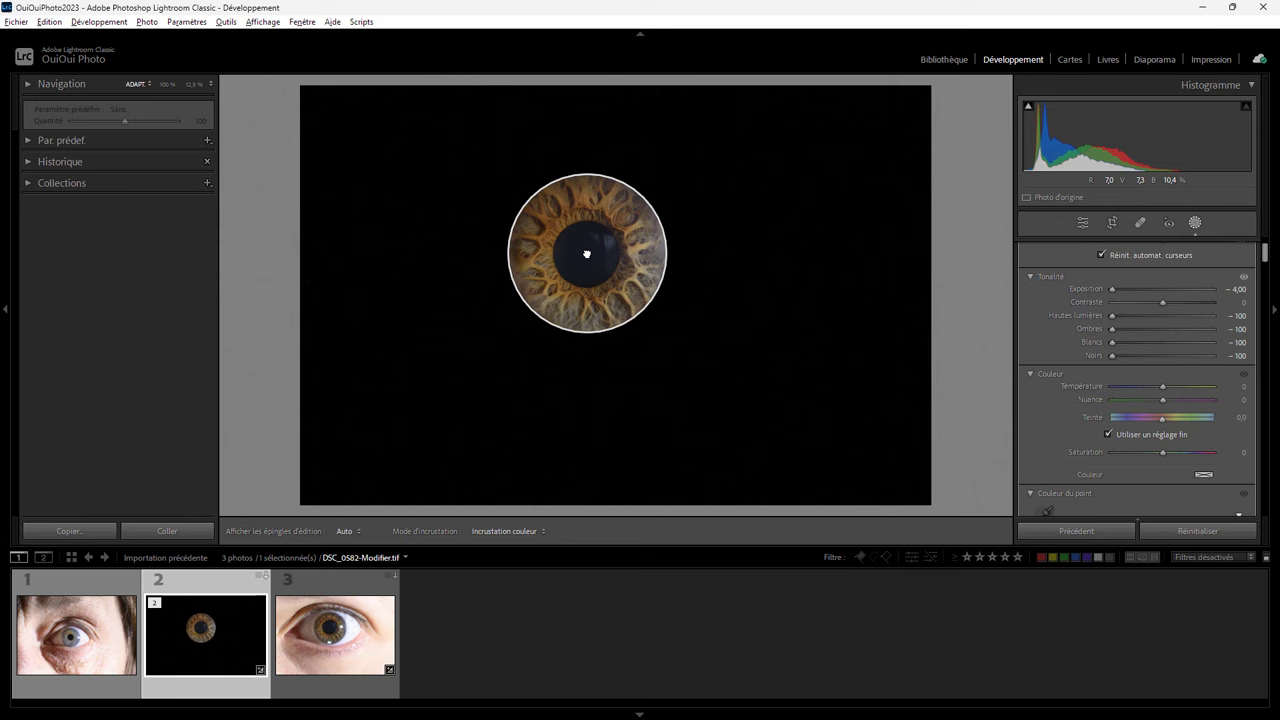
{"action": "key", "text": "h"}
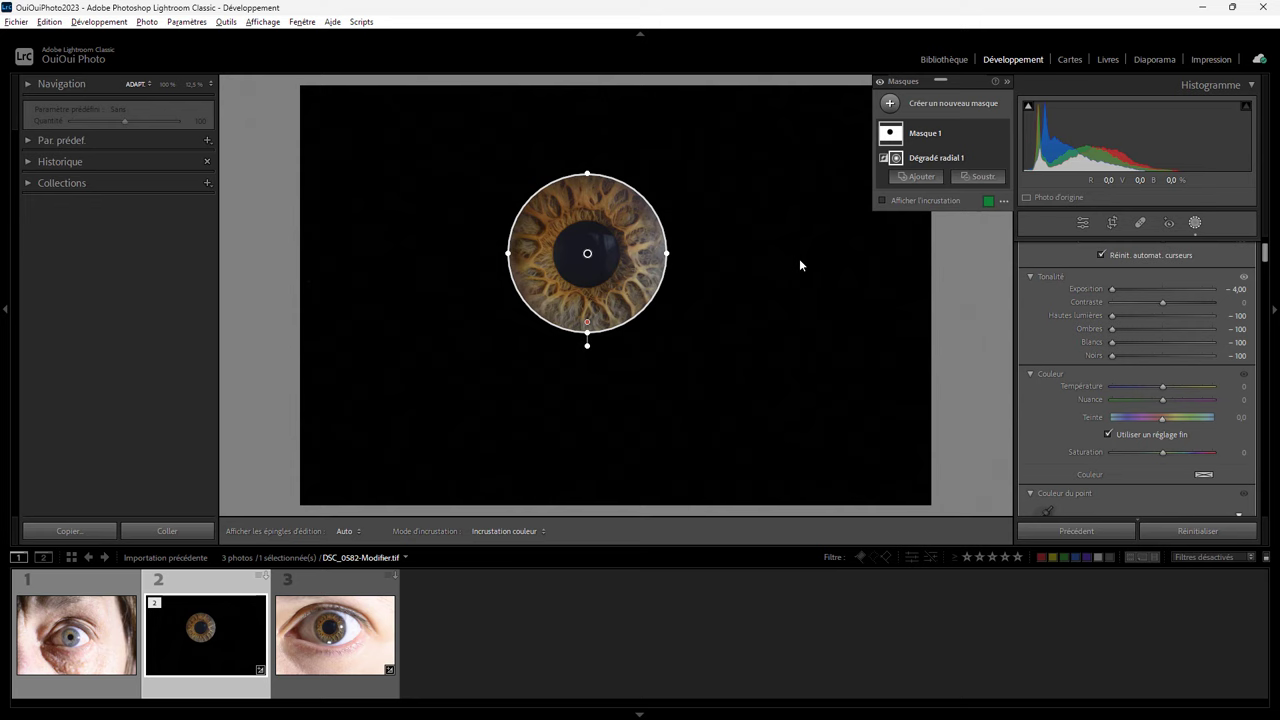
At 50% zoom, drag the first radial mask's feather out to the iris edge.
{"action": "key", "text": "z"}
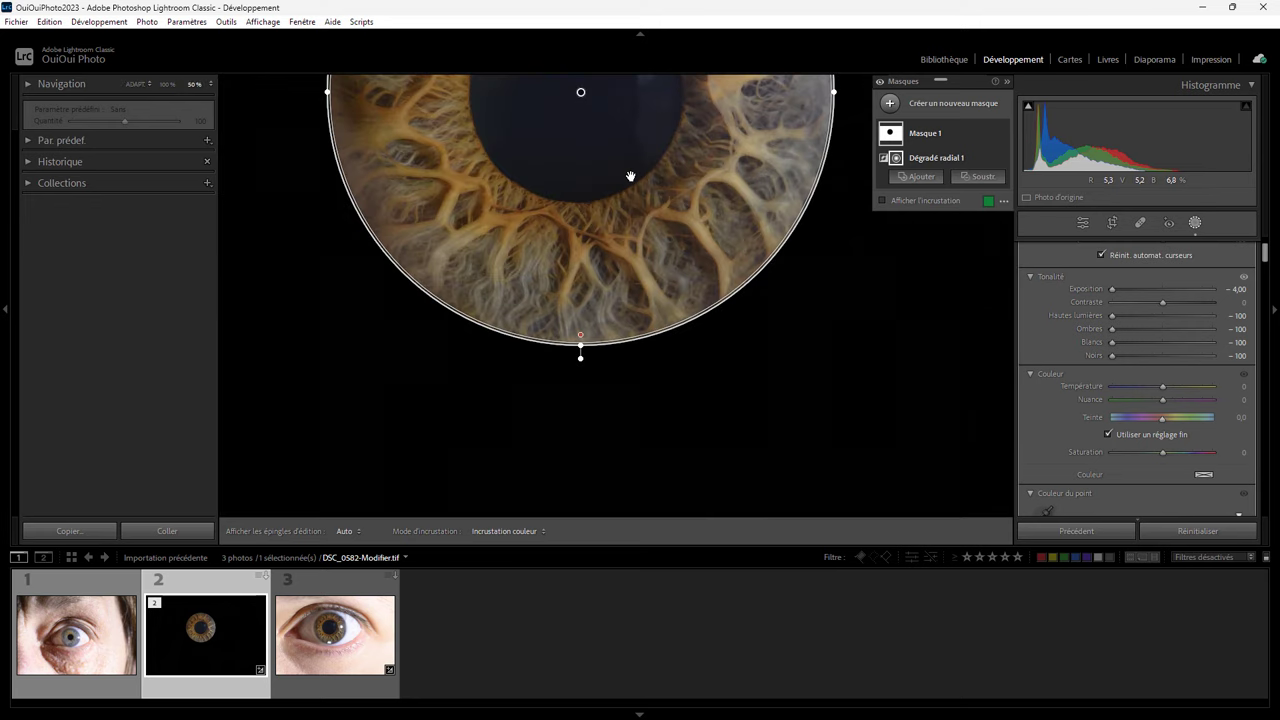
{"action": "left_click_drag", "start_coordinate": [630, 177], "coordinate": [603, 274]}
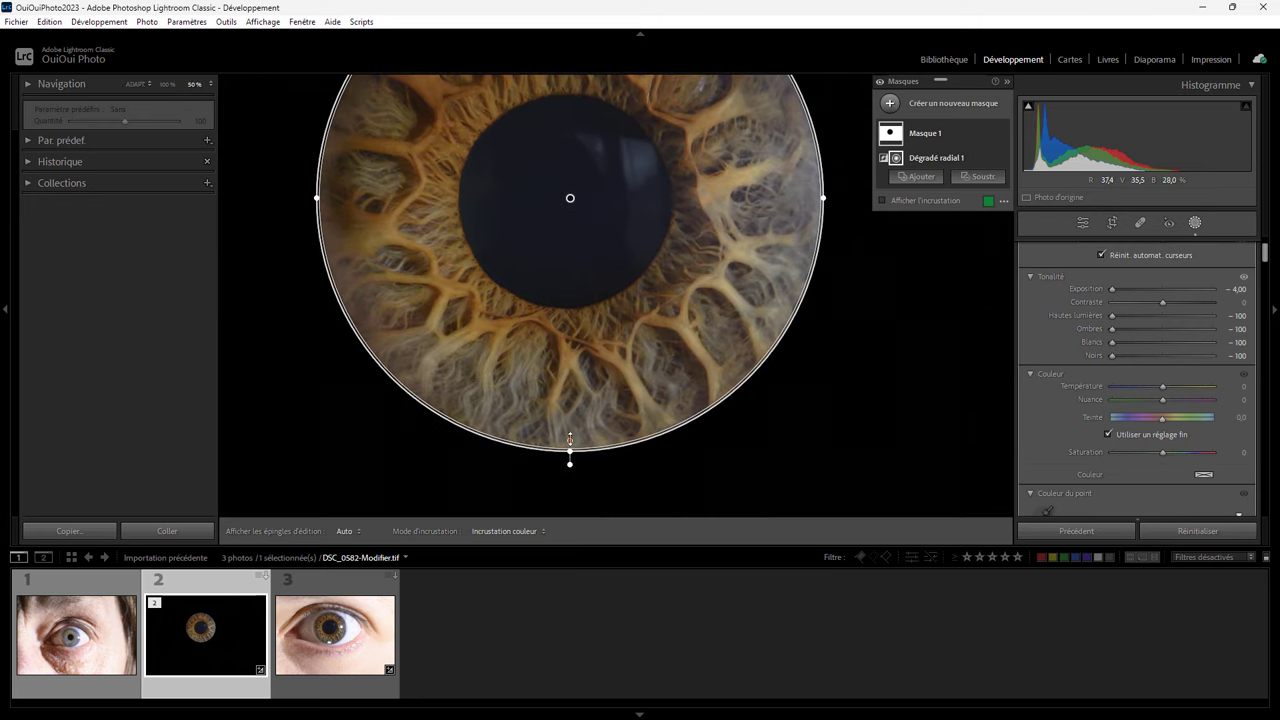
{"action": "mouse_move", "coordinate": [570, 438]}
{"action": "left_mouse_down"}
{"action": "mouse_move", "coordinate": [567, 407]}
{"action": "mouse_move", "coordinate": [569, 434]}
{"action": "left_mouse_up"}
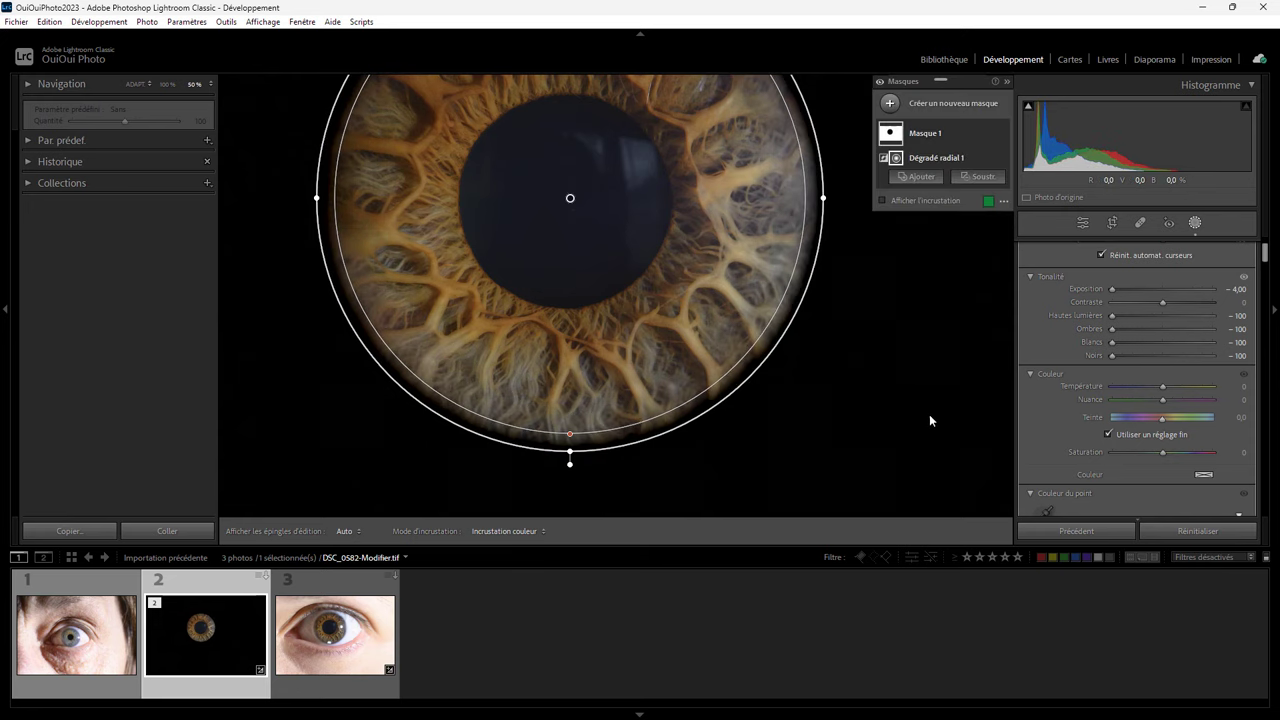
{"action": "key", "text": "ctrl+minus"}
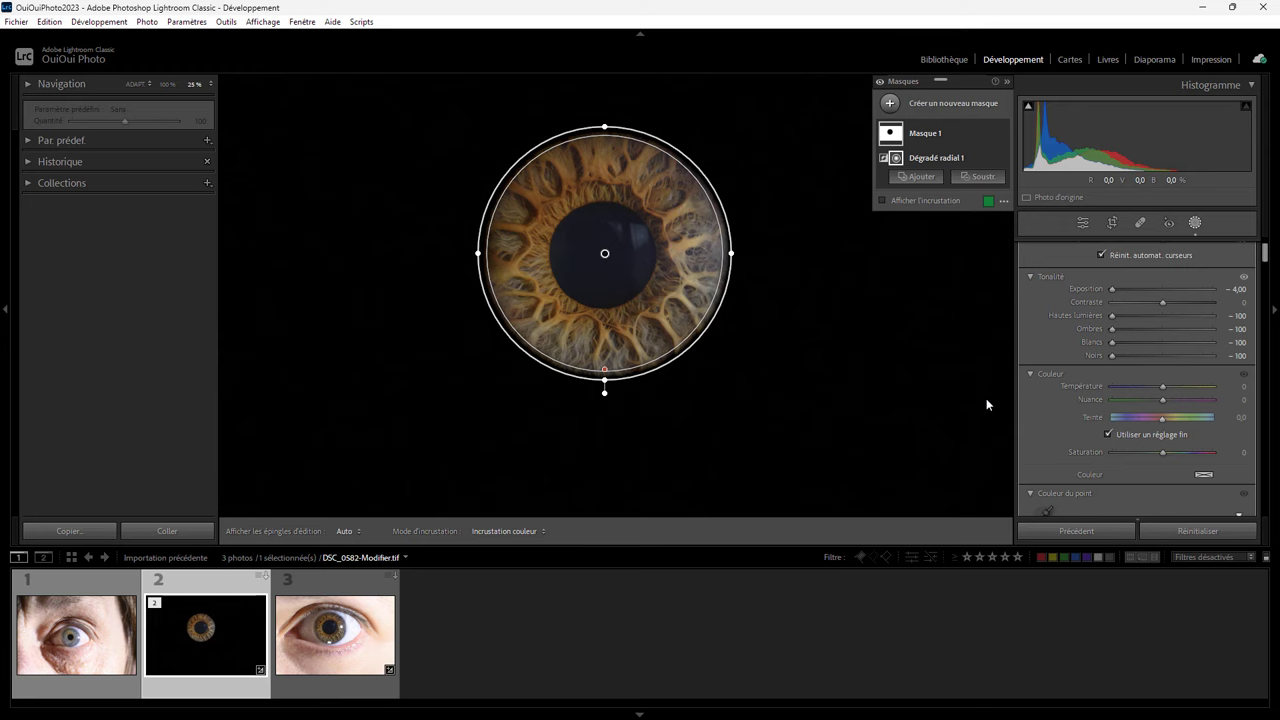
{"action": "key", "text": "ctrl+plus"}
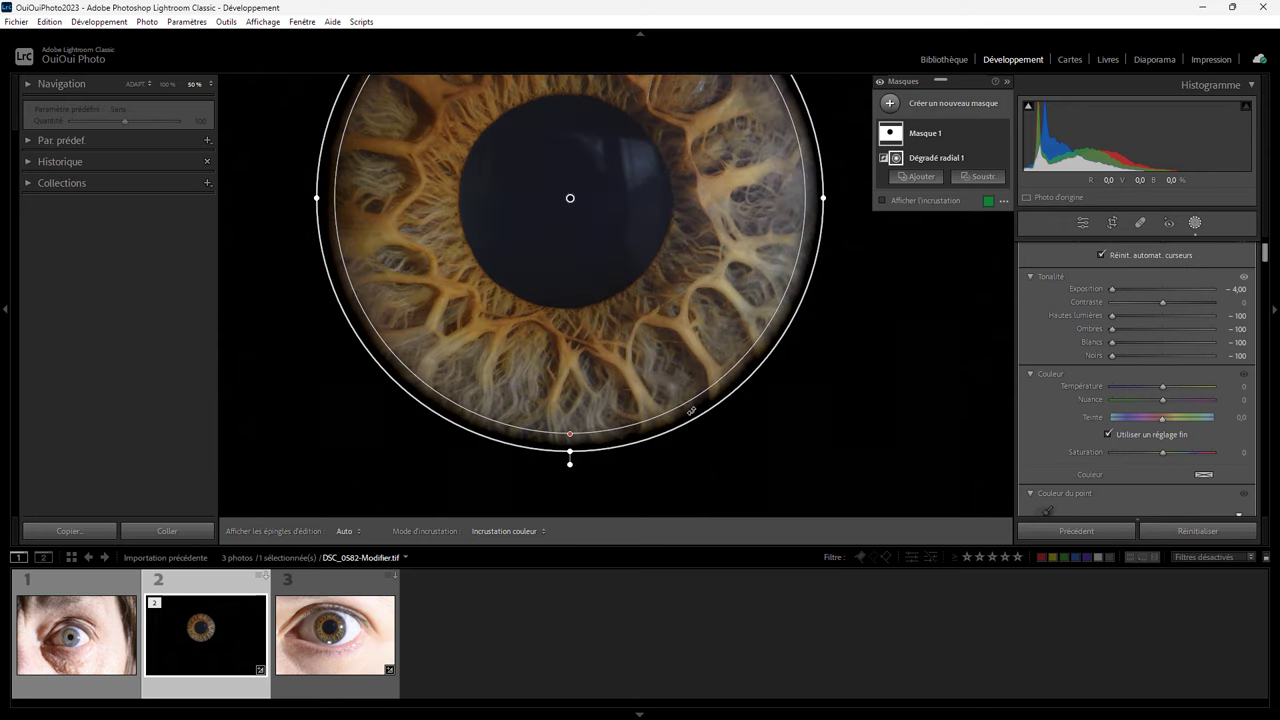
{"action": "left_click_drag", "start_coordinate": [570, 434], "coordinate": [572, 443]}
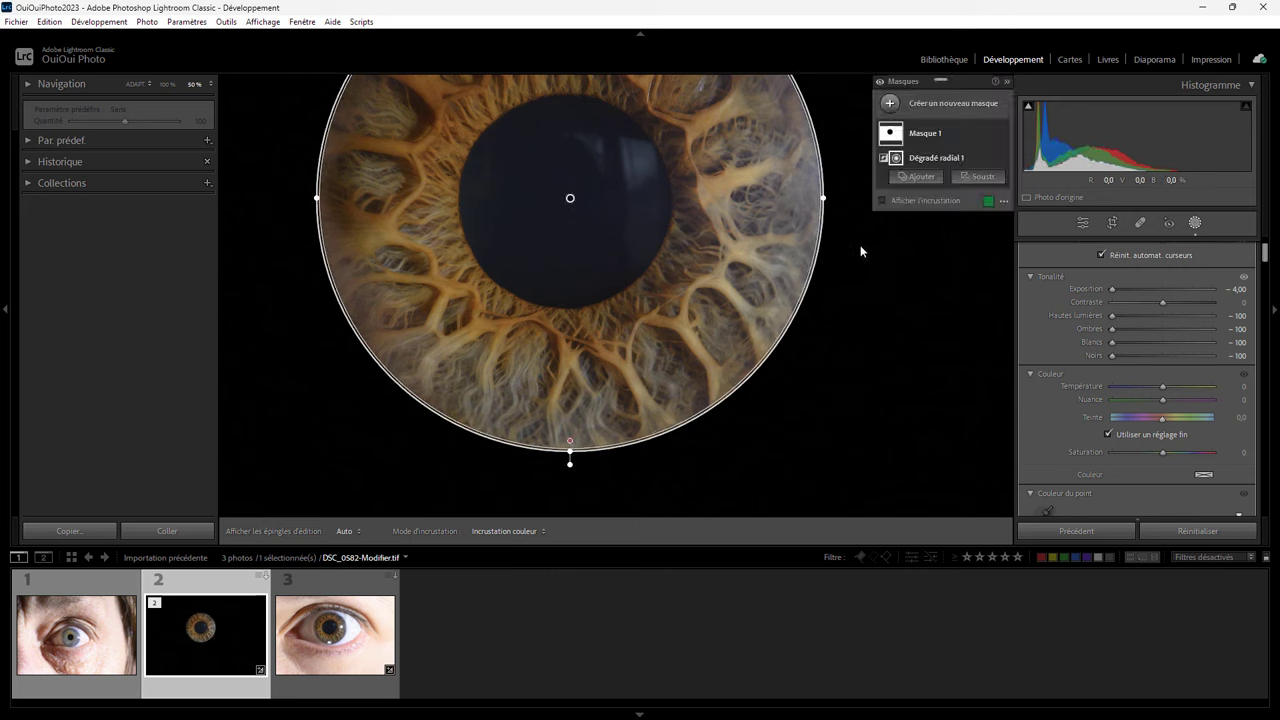
Draw a new radial gradient mask centred over the pupil.
{"action": "left_click", "coordinate": [890, 105]}
{"action": "left_click", "coordinate": [968, 258]}
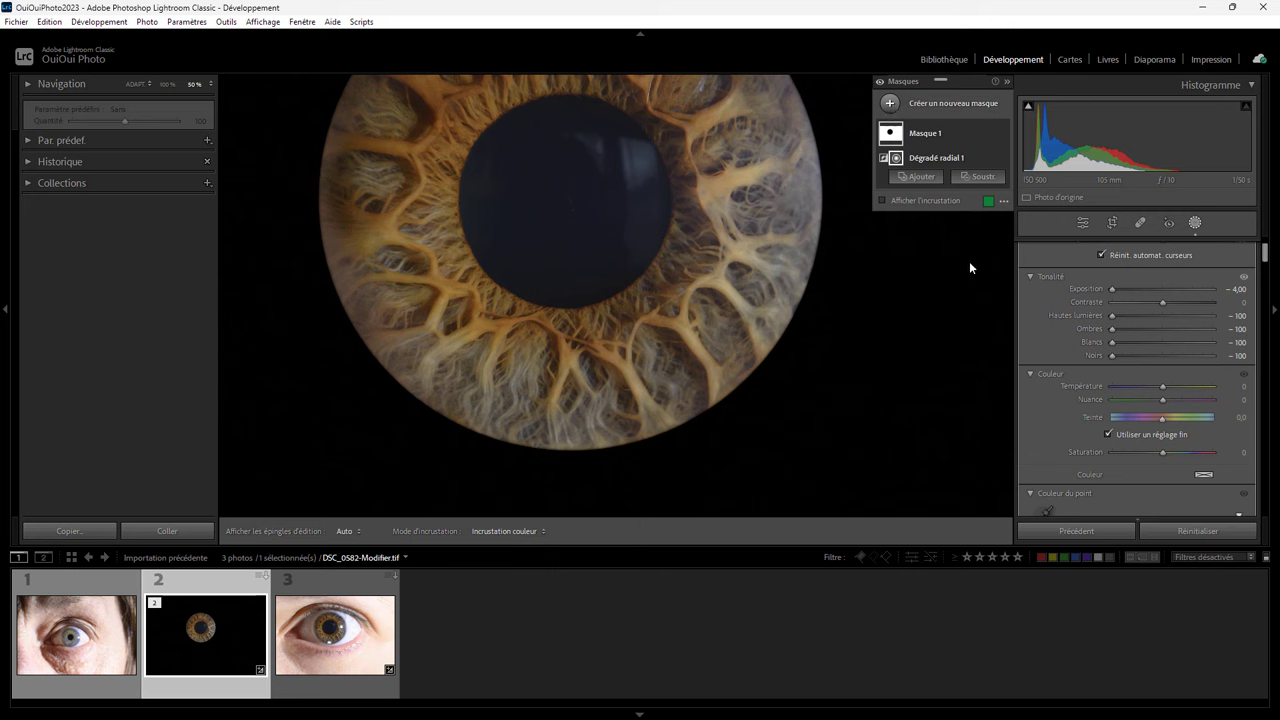
{"action": "left_click", "coordinate": [565, 202]}
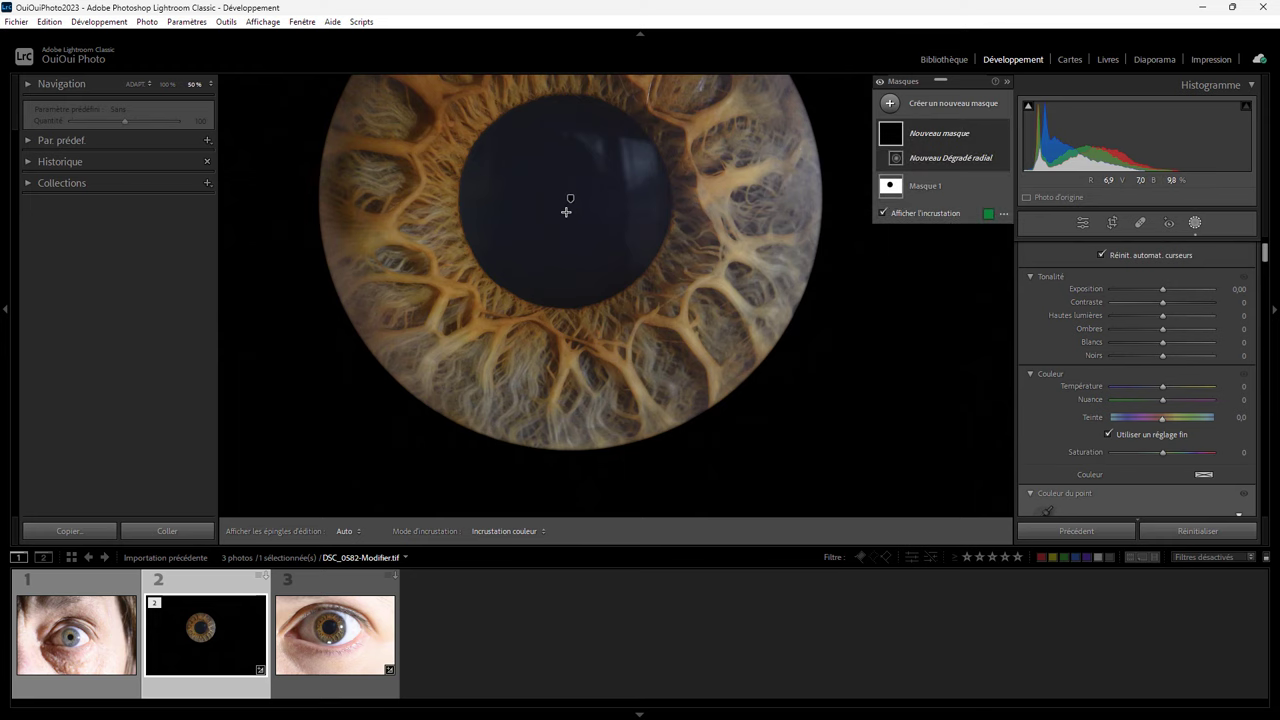
{"action": "left_click_drag", "start_coordinate": [566, 212], "coordinate": [673, 336]}
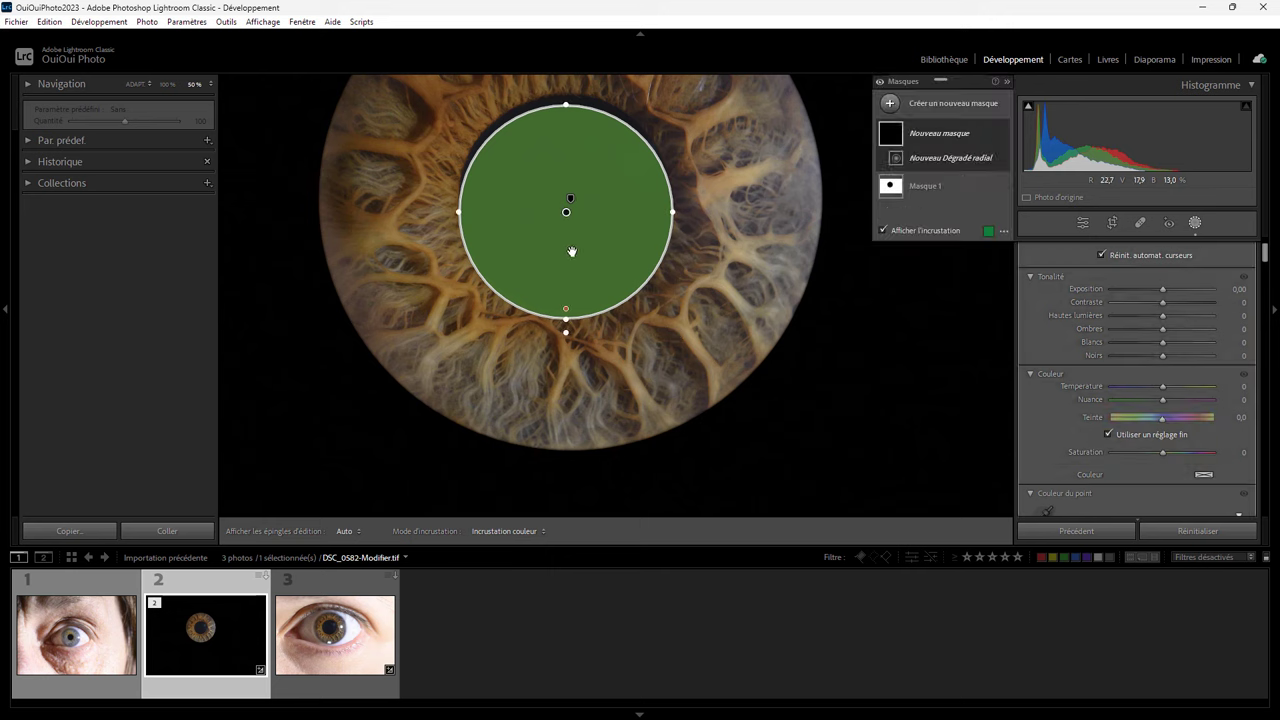
{"action": "left_click_drag", "start_coordinate": [571, 249], "coordinate": [573, 240]}
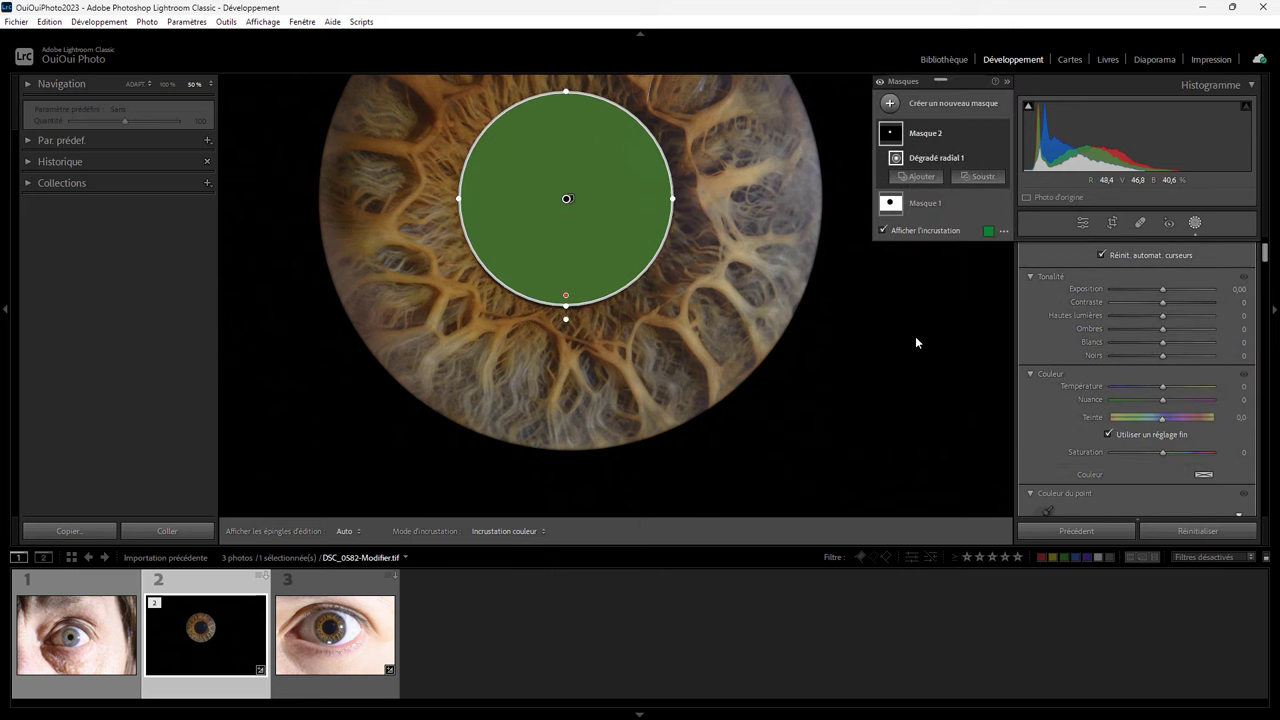
Set the pupil mask to Exposure -4, Blacks -100 and Shadows -100, then zoom out.
{"action": "left_click_drag", "start_coordinate": [1163, 289], "coordinate": [1092, 288]}
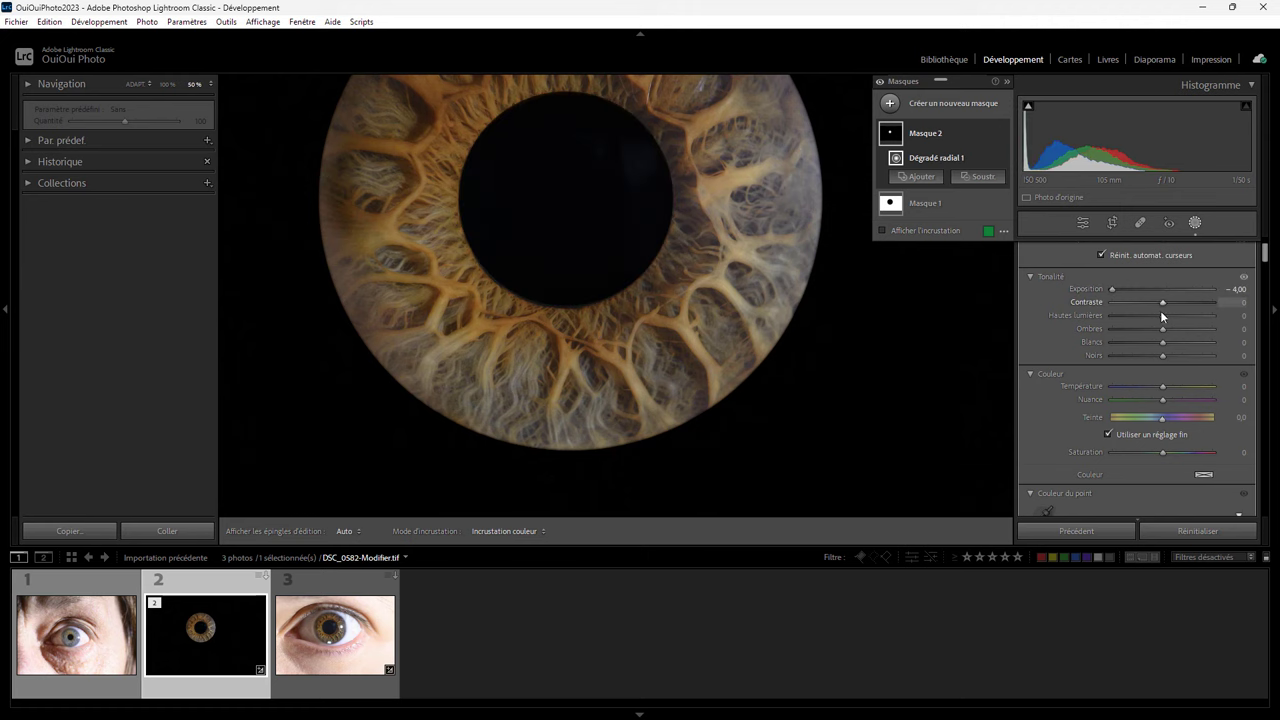
{"action": "left_click_drag", "start_coordinate": [1162, 355], "coordinate": [1048, 354]}
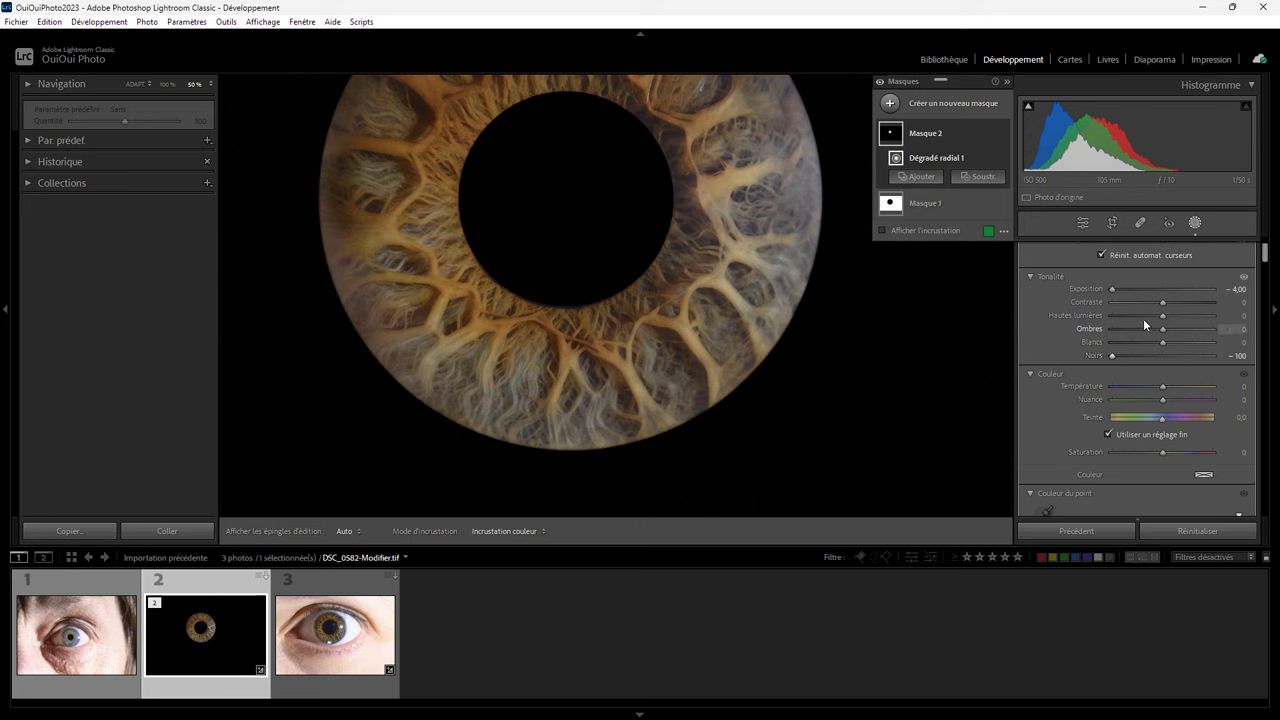
{"action": "left_click_drag", "start_coordinate": [1163, 328], "coordinate": [996, 338]}
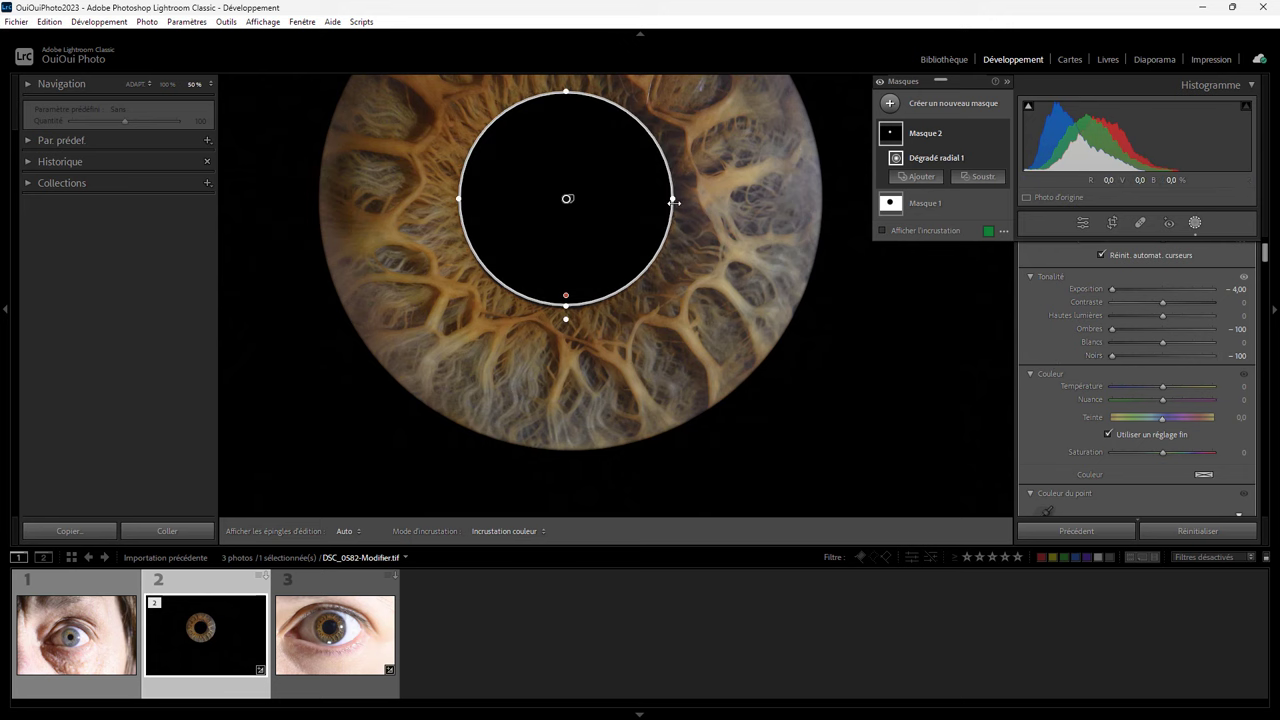
{"action": "key", "text": "ctrl+minus"}
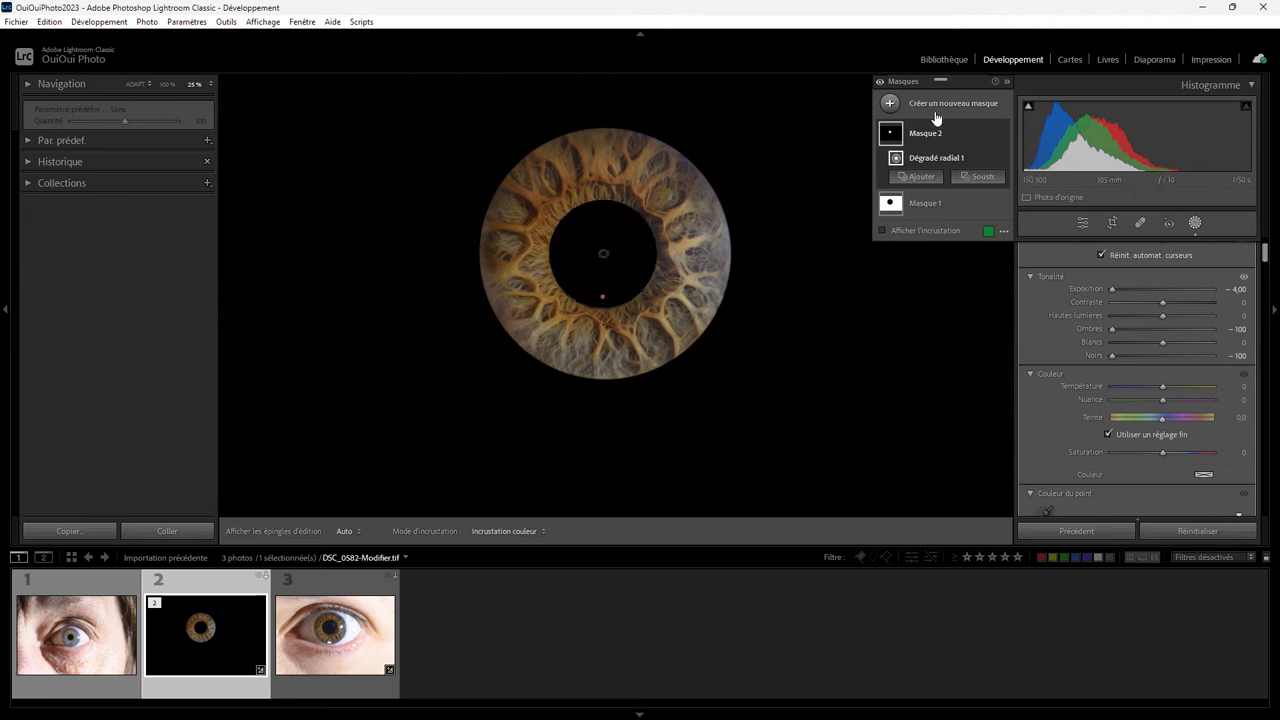
Draw a third radial gradient mask aligned to cover the whole iris.
{"action": "left_click", "coordinate": [891, 104]}
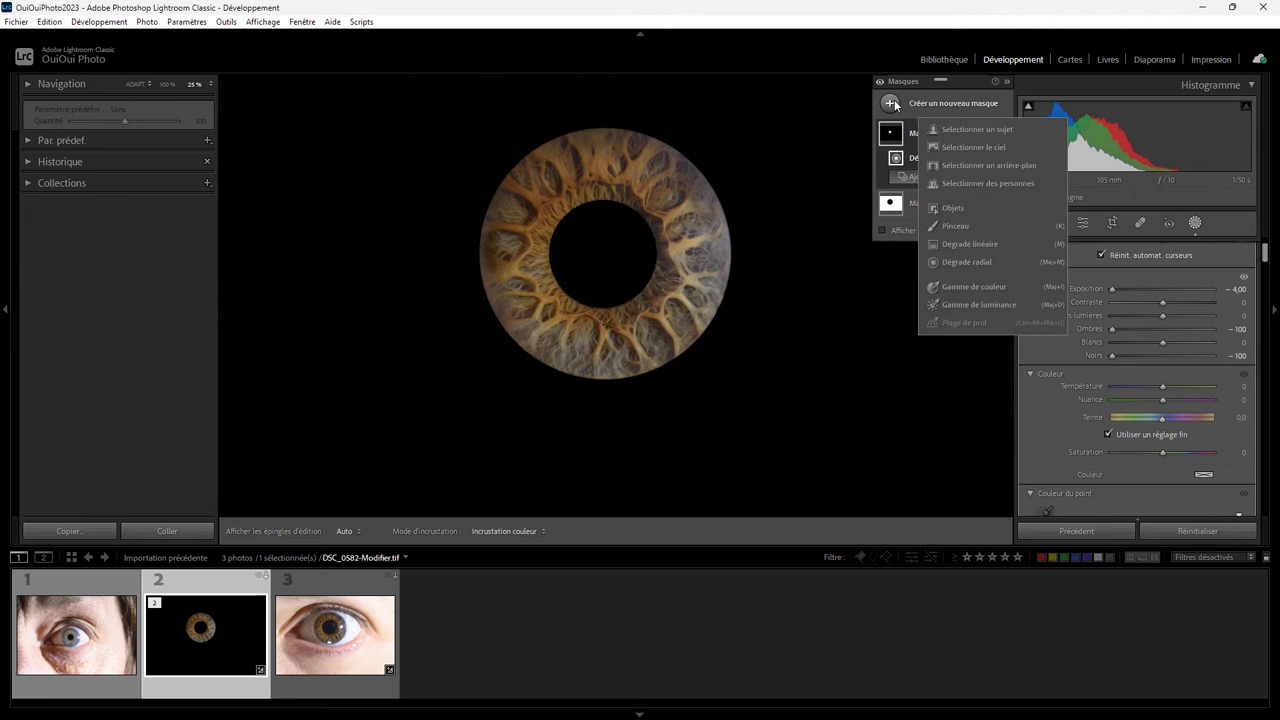
{"action": "left_click", "coordinate": [967, 262]}
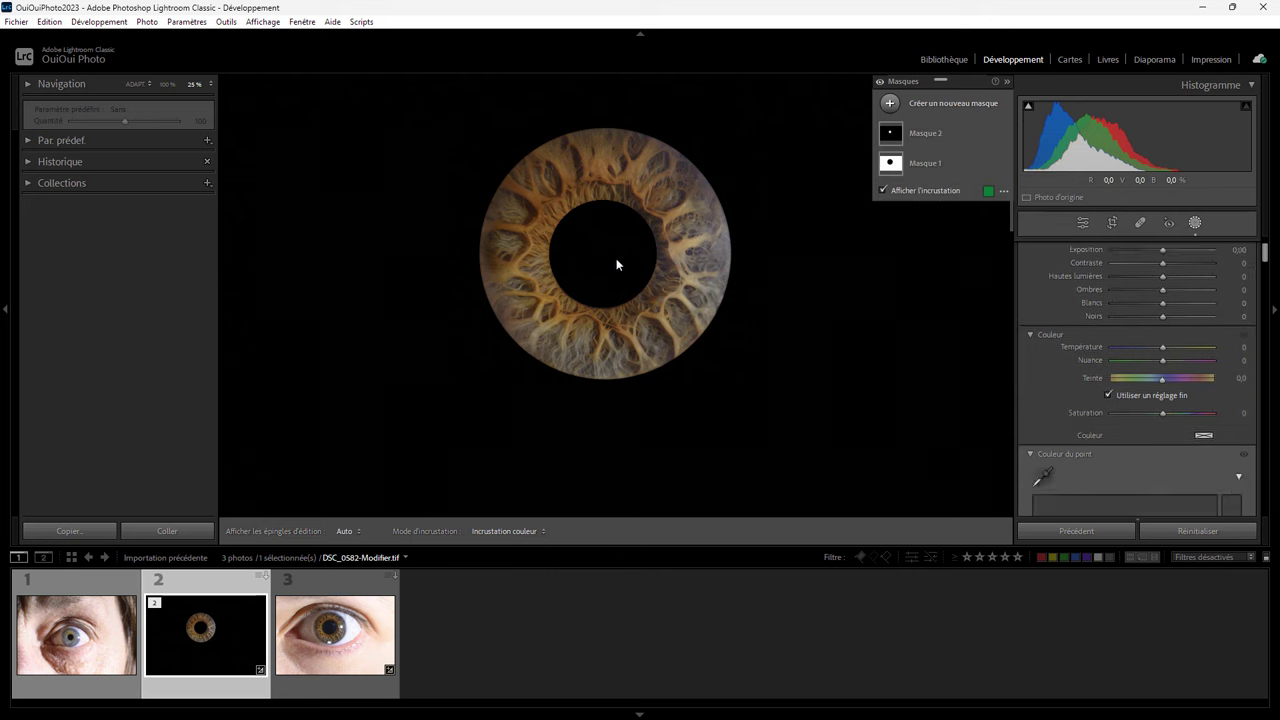
{"action": "left_click", "coordinate": [614, 258]}
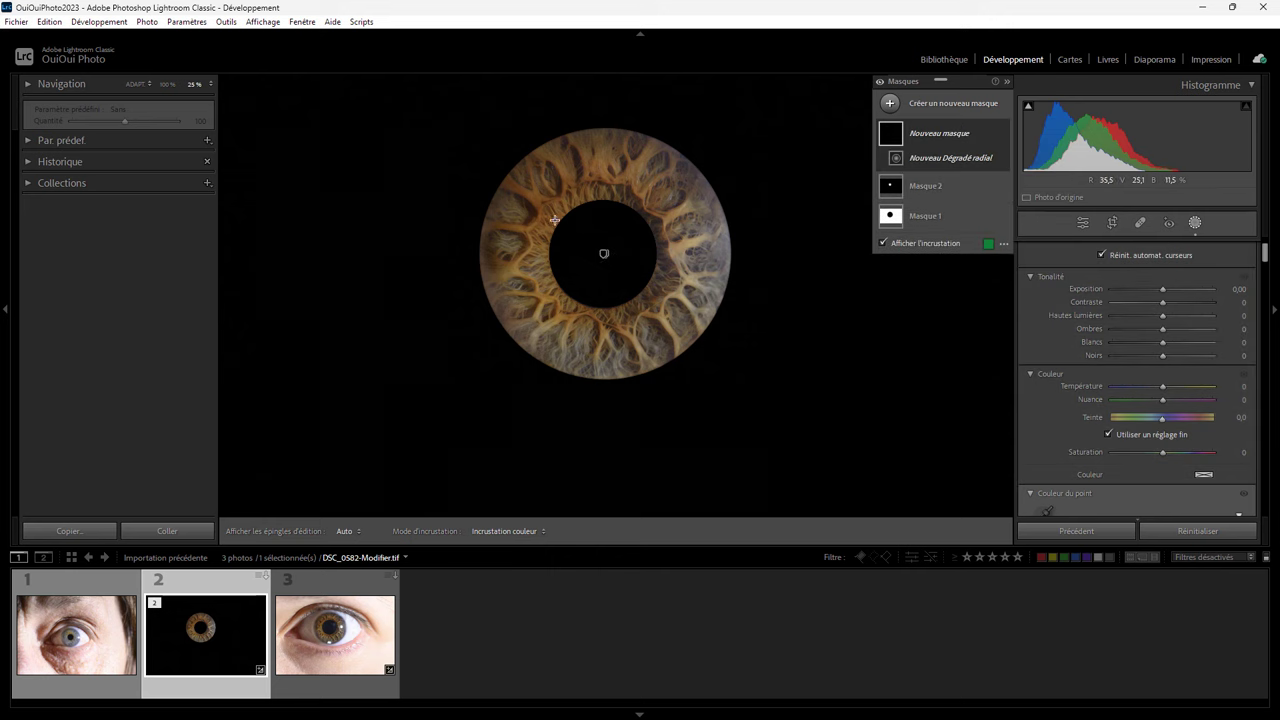
{"action": "left_click_drag", "start_coordinate": [590, 258], "coordinate": [735, 381]}
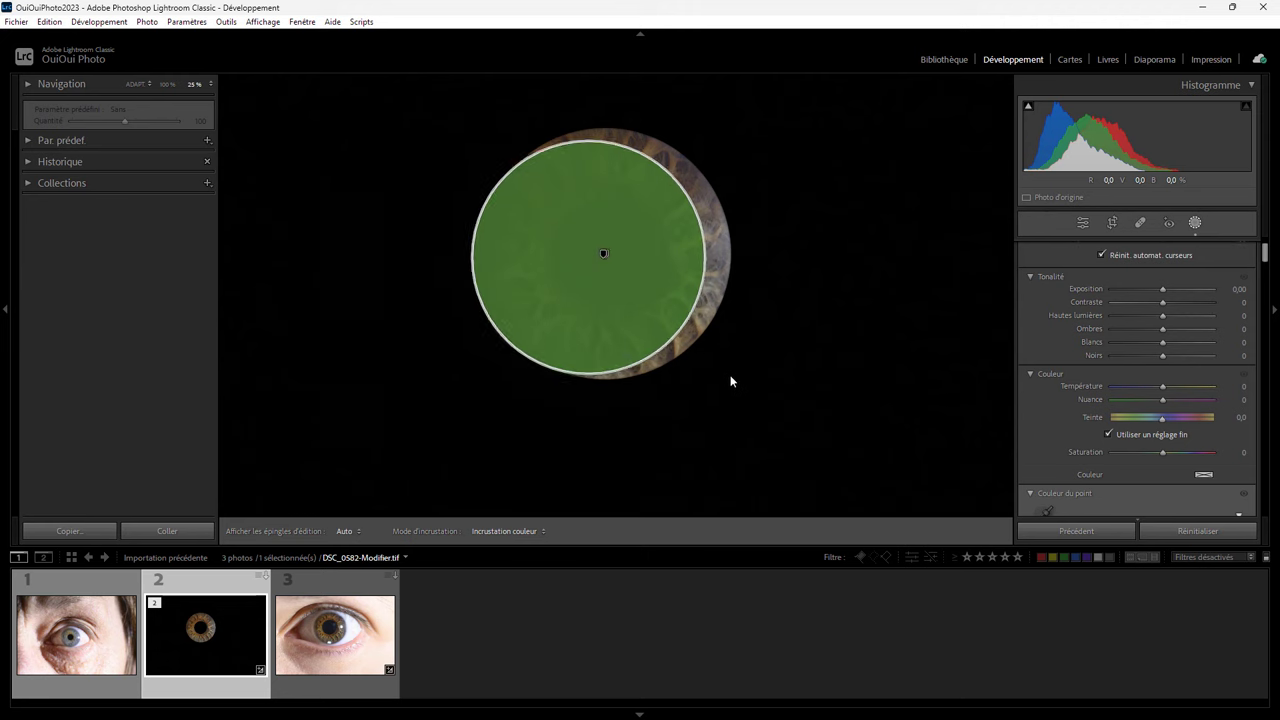
{"action": "left_click_drag", "start_coordinate": [627, 286], "coordinate": [643, 289]}
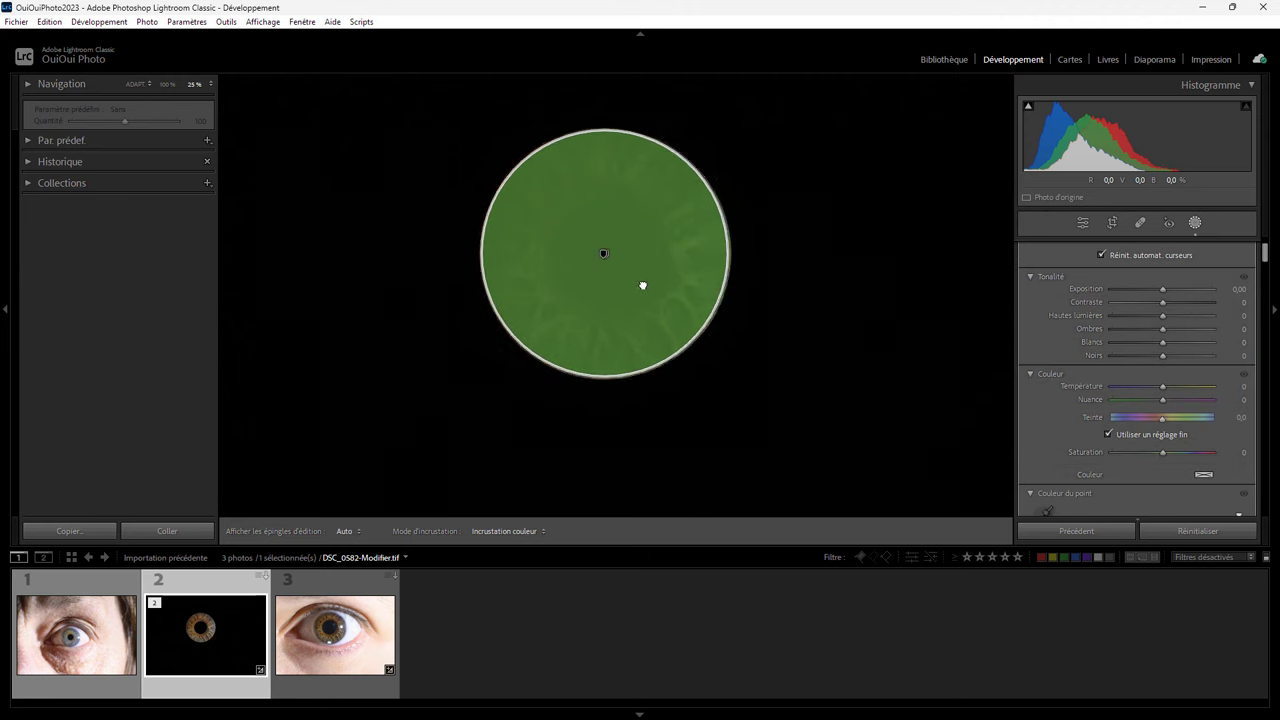
{"action": "left_click_drag", "start_coordinate": [643, 289], "coordinate": [643, 286]}
Raise the iris mask's clarity, set Highlights to +58 and Shadows to +14.
{"action": "left_click_drag", "start_coordinate": [1272, 264], "coordinate": [1272, 282]}
{"action": "scroll", "coordinate": [1268, 286], "scroll_direction": "down", "scroll_amount": 3}
{"action": "scroll", "coordinate": [1268, 286], "scroll_direction": "down", "scroll_amount": 3}
{"action": "mouse_move", "coordinate": [1164, 382]}
{"action": "left_mouse_down"}
{"action": "mouse_move", "coordinate": [1186, 382]}
{"action": "mouse_move", "coordinate": [1175, 382]}
{"action": "left_mouse_up"}
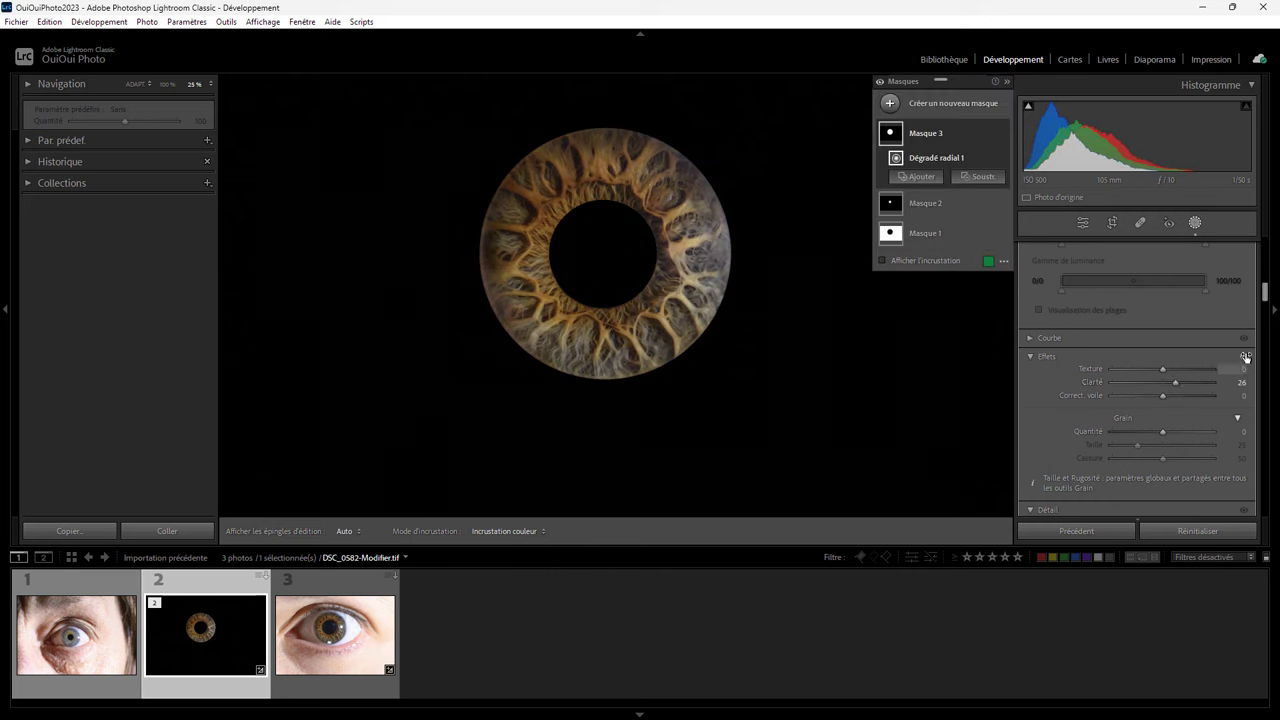
{"action": "left_click_drag", "start_coordinate": [1265, 297], "coordinate": [1265, 251]}
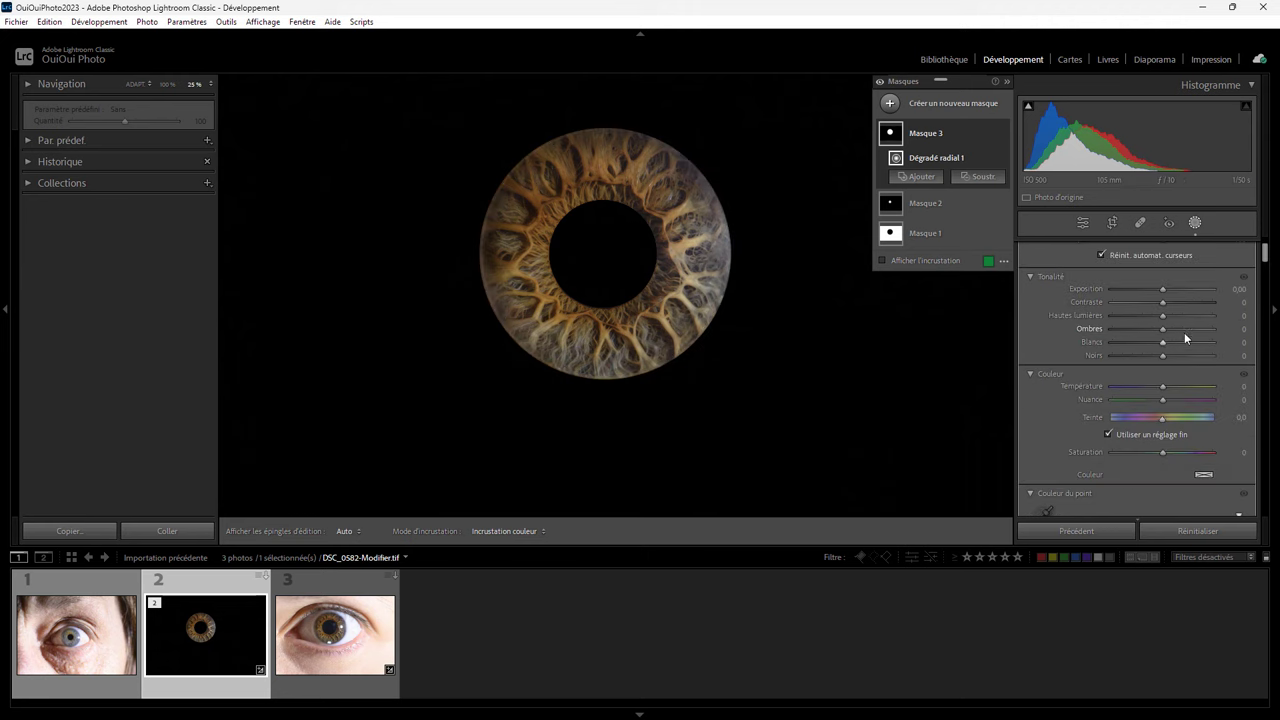
{"action": "mouse_move", "coordinate": [1163, 319]}
{"action": "left_mouse_down"}
{"action": "mouse_move", "coordinate": [1220, 327]}
{"action": "mouse_move", "coordinate": [1136, 317]}
{"action": "mouse_move", "coordinate": [1210, 317]}
{"action": "mouse_move", "coordinate": [1168, 317]}
{"action": "mouse_move", "coordinate": [1194, 317]}
{"action": "left_mouse_up"}
{"action": "left_click_drag", "start_coordinate": [1163, 329], "coordinate": [1171, 330]}
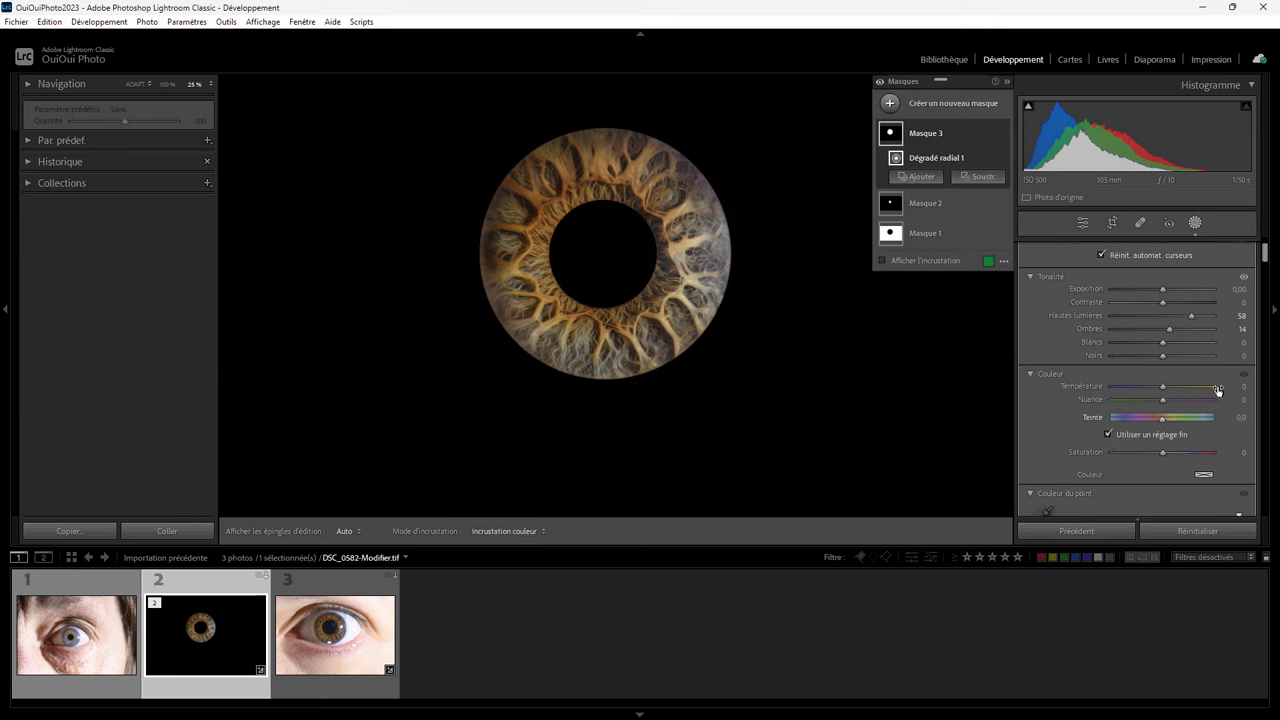
{"action": "left_click", "coordinate": [1085, 224]}
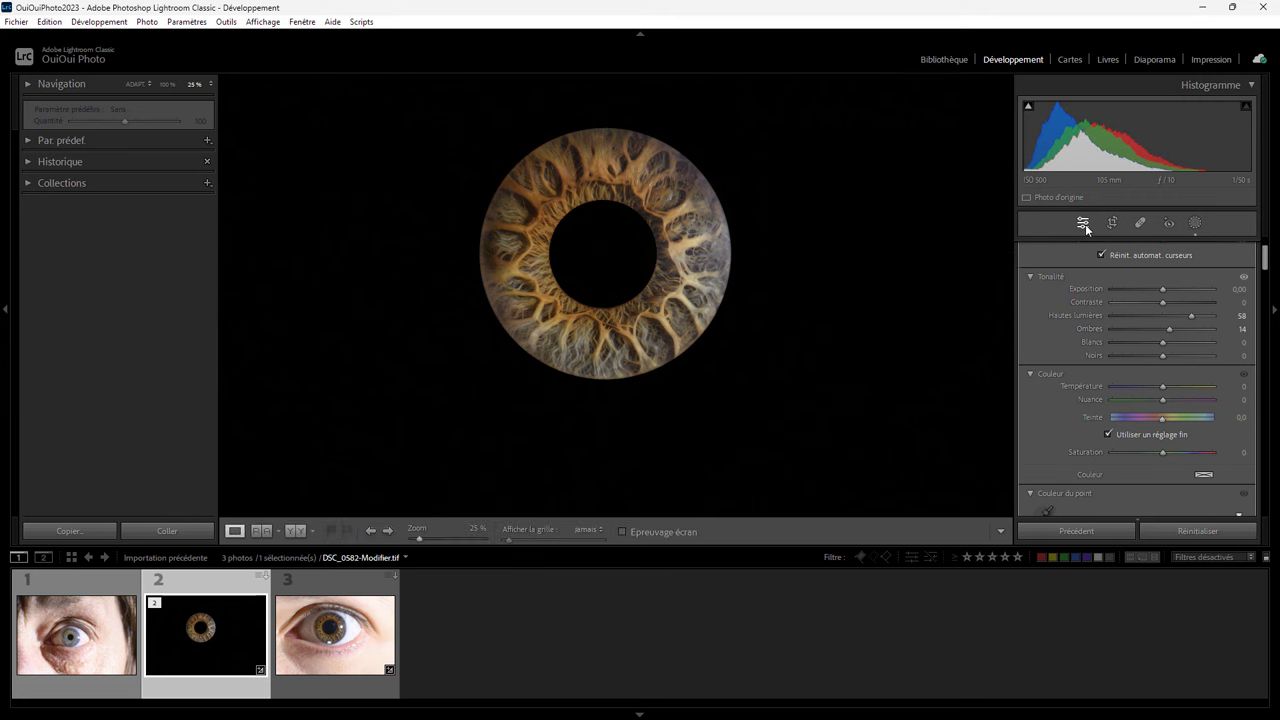
In the Color Mixer, reset Orange Saturation to 0 and lift Orange Luminance to +12.
{"action": "left_click_drag", "start_coordinate": [1272, 264], "coordinate": [1273, 311]}
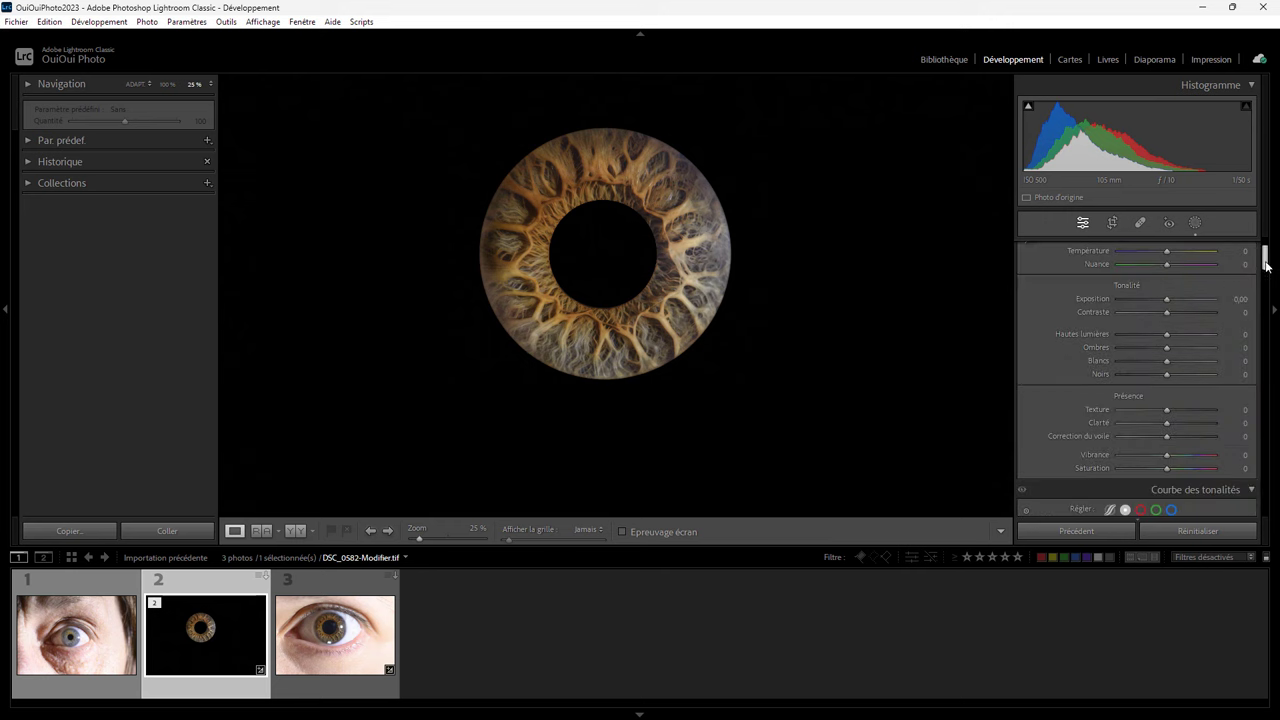
{"action": "scroll", "coordinate": [1268, 313], "scroll_direction": "down", "scroll_amount": 3}
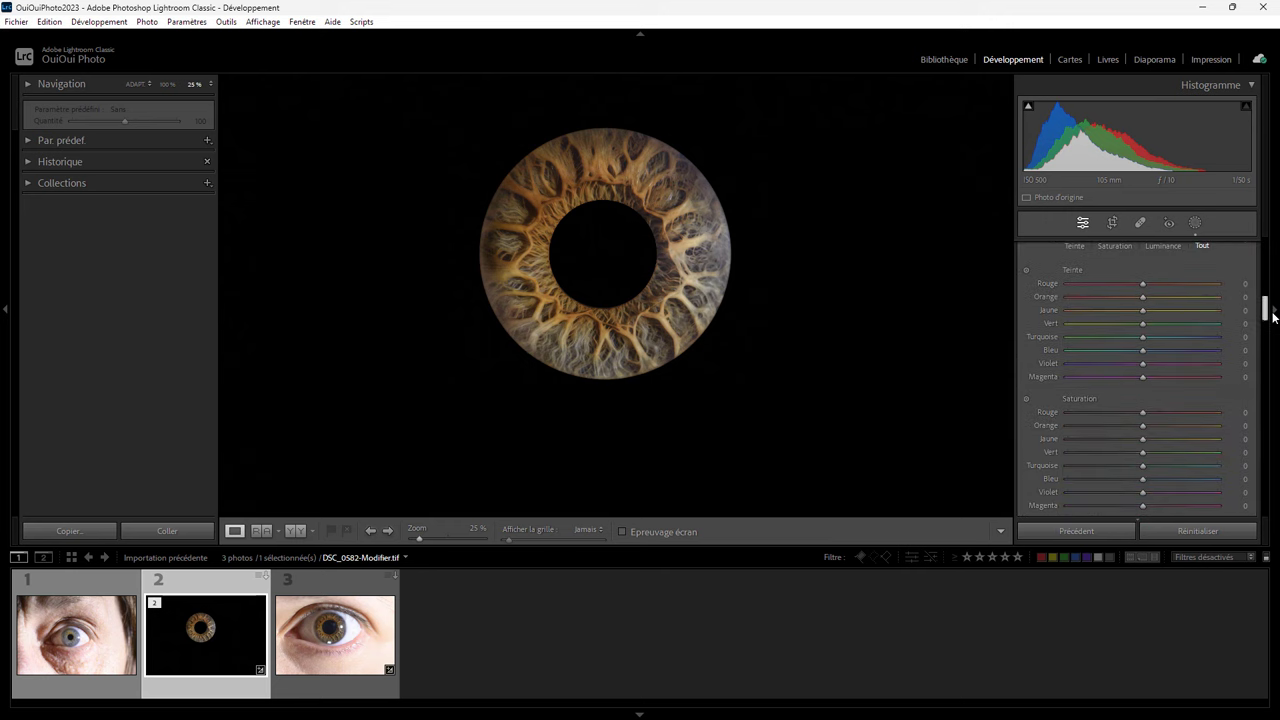
{"action": "scroll", "coordinate": [1266, 314], "scroll_direction": "down", "scroll_amount": 2}
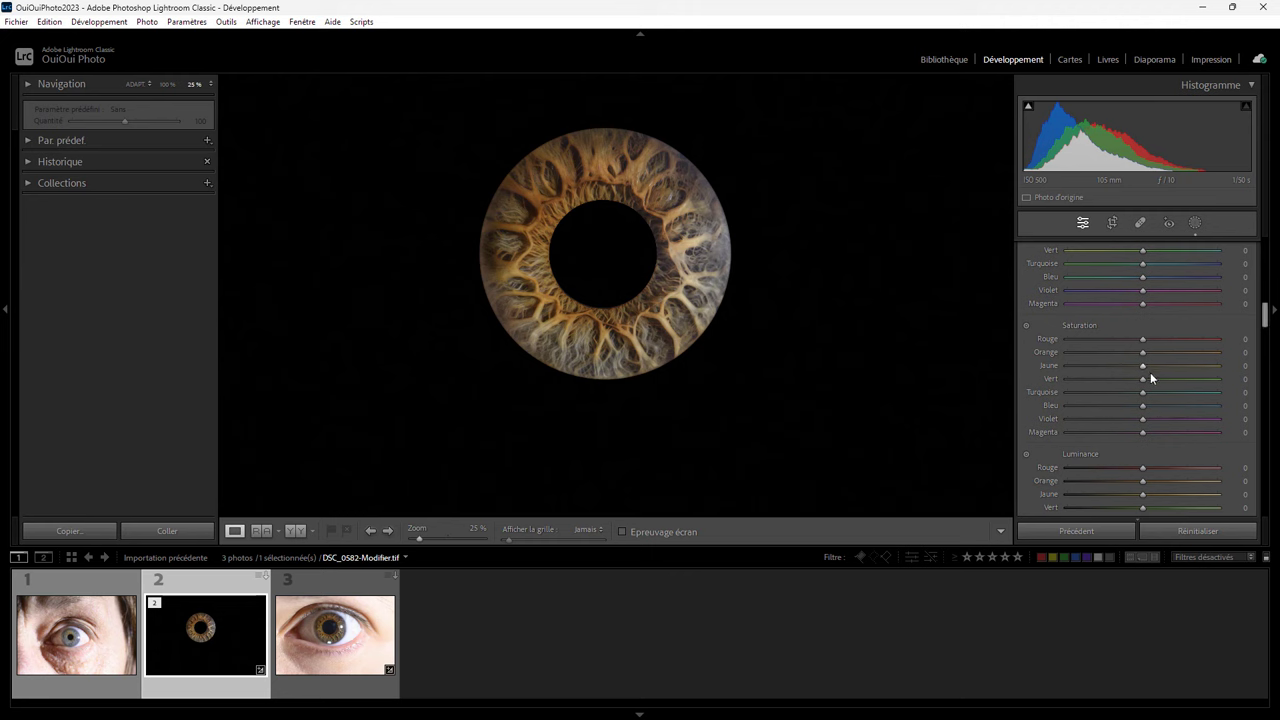
{"action": "mouse_move", "coordinate": [1144, 351]}
{"action": "left_mouse_down"}
{"action": "mouse_move", "coordinate": [1088, 345]}
{"action": "mouse_move", "coordinate": [1159, 346]}
{"action": "left_mouse_up"}
{"action": "double_click", "coordinate": [1159, 349]}
{"action": "mouse_move", "coordinate": [1144, 485]}
{"action": "left_mouse_down"}
{"action": "mouse_move", "coordinate": [1177, 478]}
{"action": "mouse_move", "coordinate": [1139, 481]}
{"action": "mouse_move", "coordinate": [1152, 481]}
{"action": "left_mouse_up"}
Crop to a locked 1:1 square tightly around the centred iris and apply it.
{"action": "left_click", "coordinate": [1112, 222]}
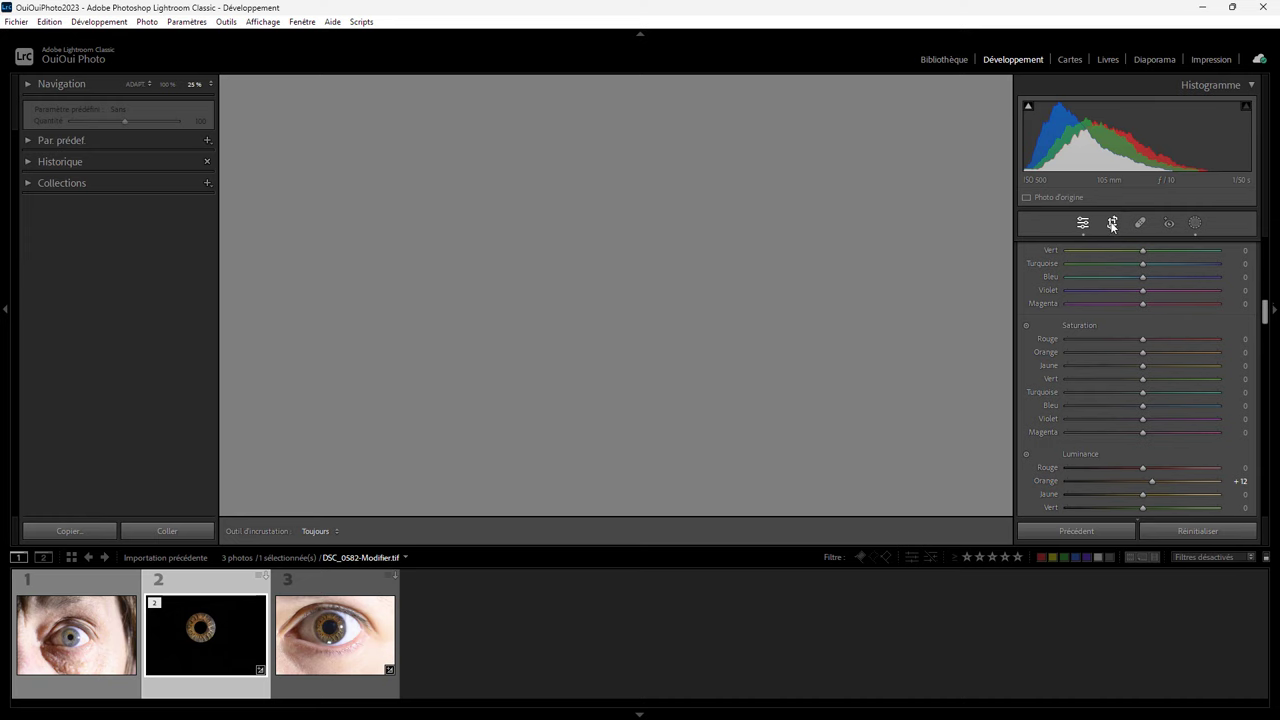
{"action": "left_click", "coordinate": [1196, 278]}
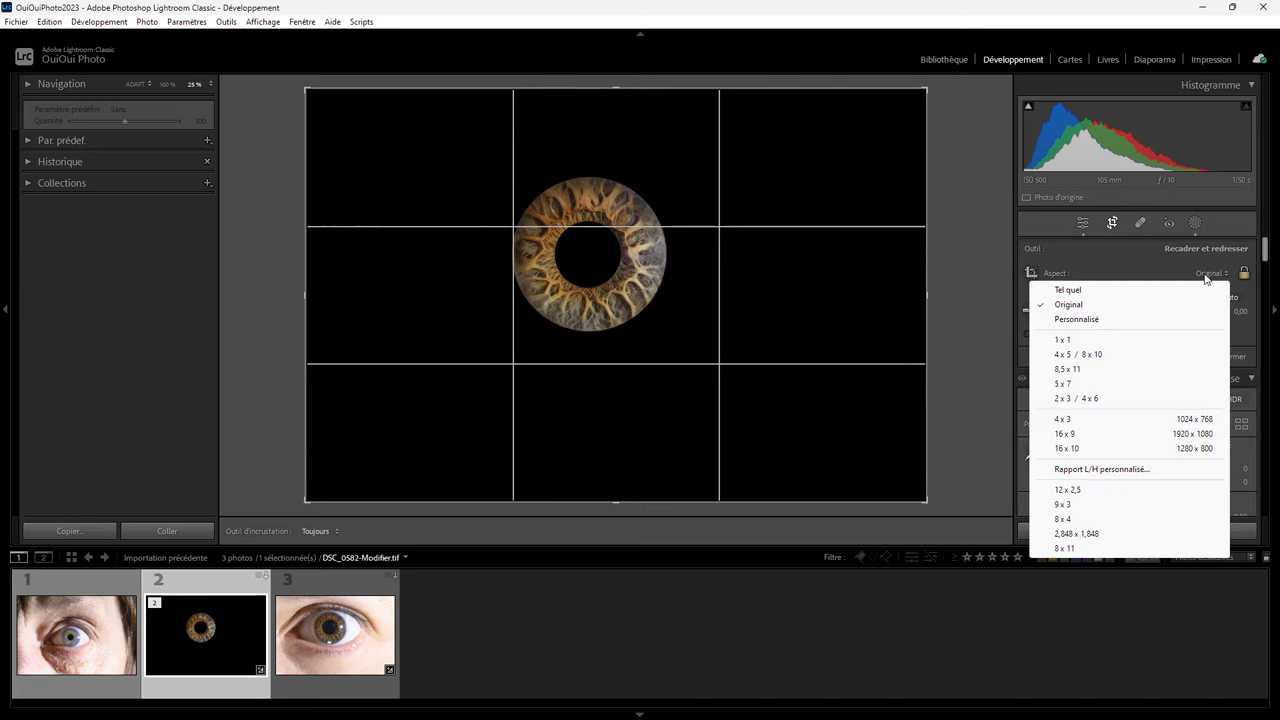
{"action": "left_click", "coordinate": [1095, 342]}
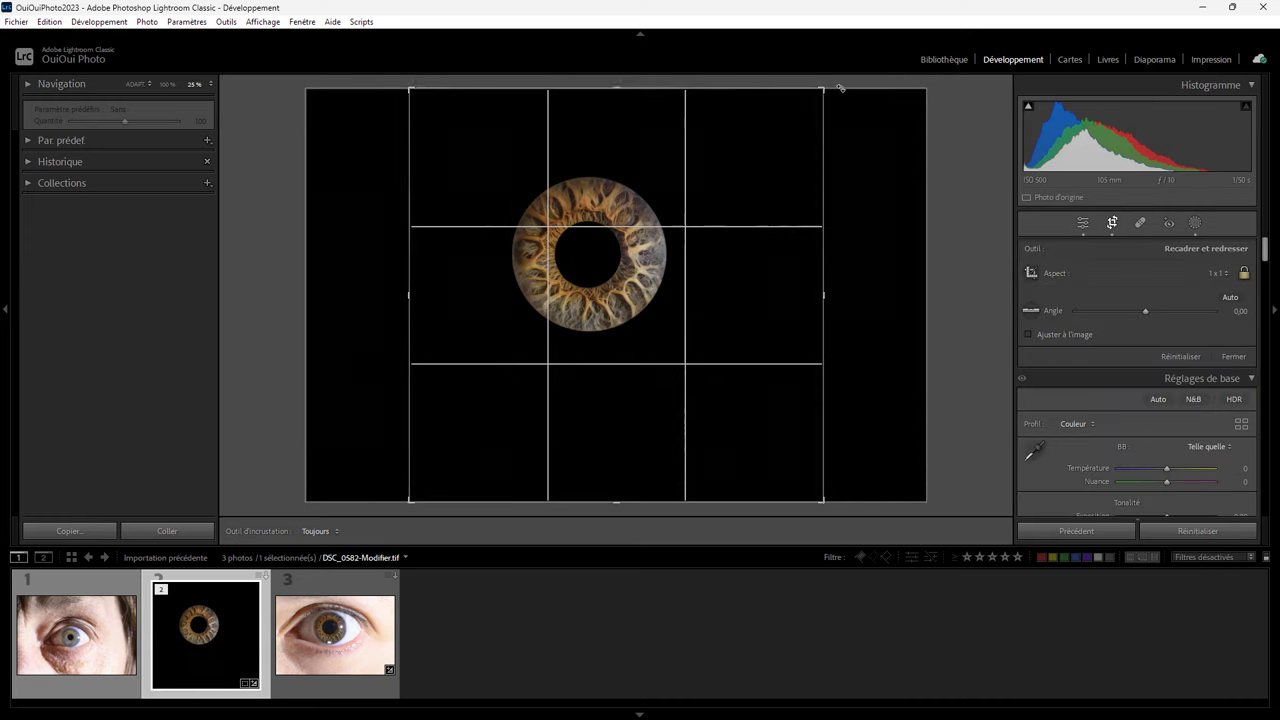
{"action": "left_click_drag", "start_coordinate": [823, 88], "coordinate": [731, 201]}
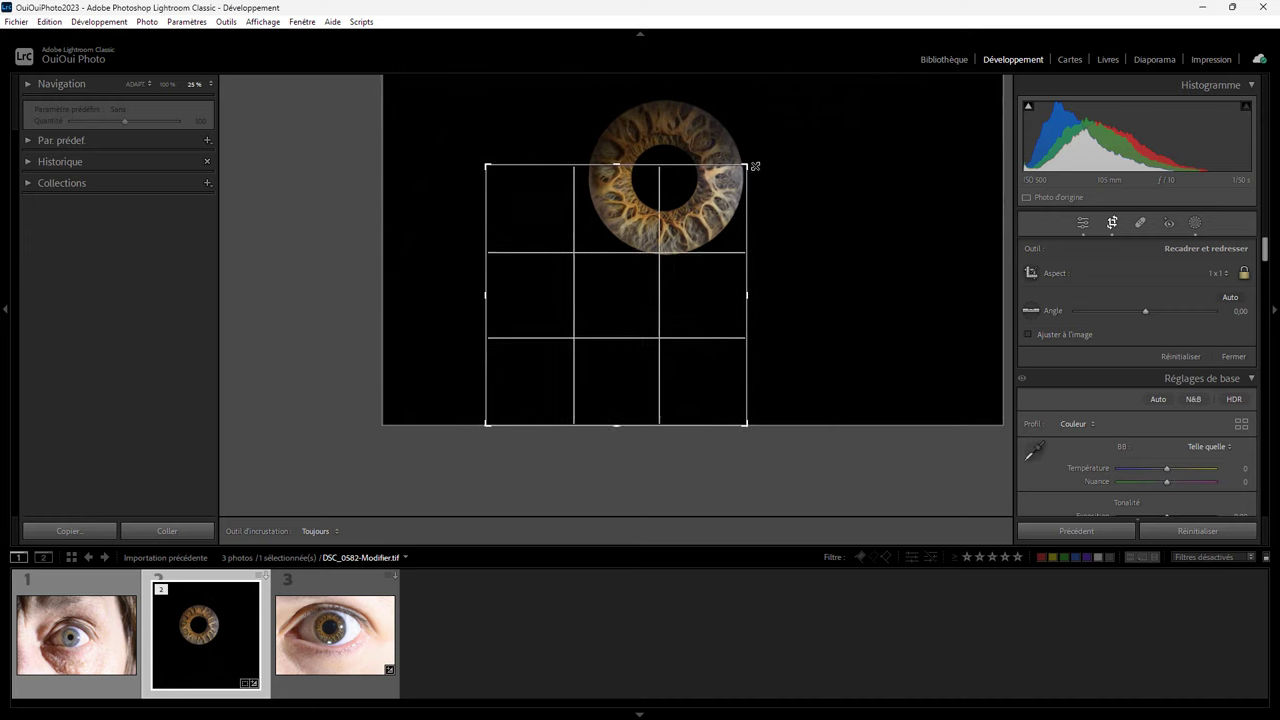
{"action": "left_click_drag", "start_coordinate": [634, 271], "coordinate": [563, 417]}
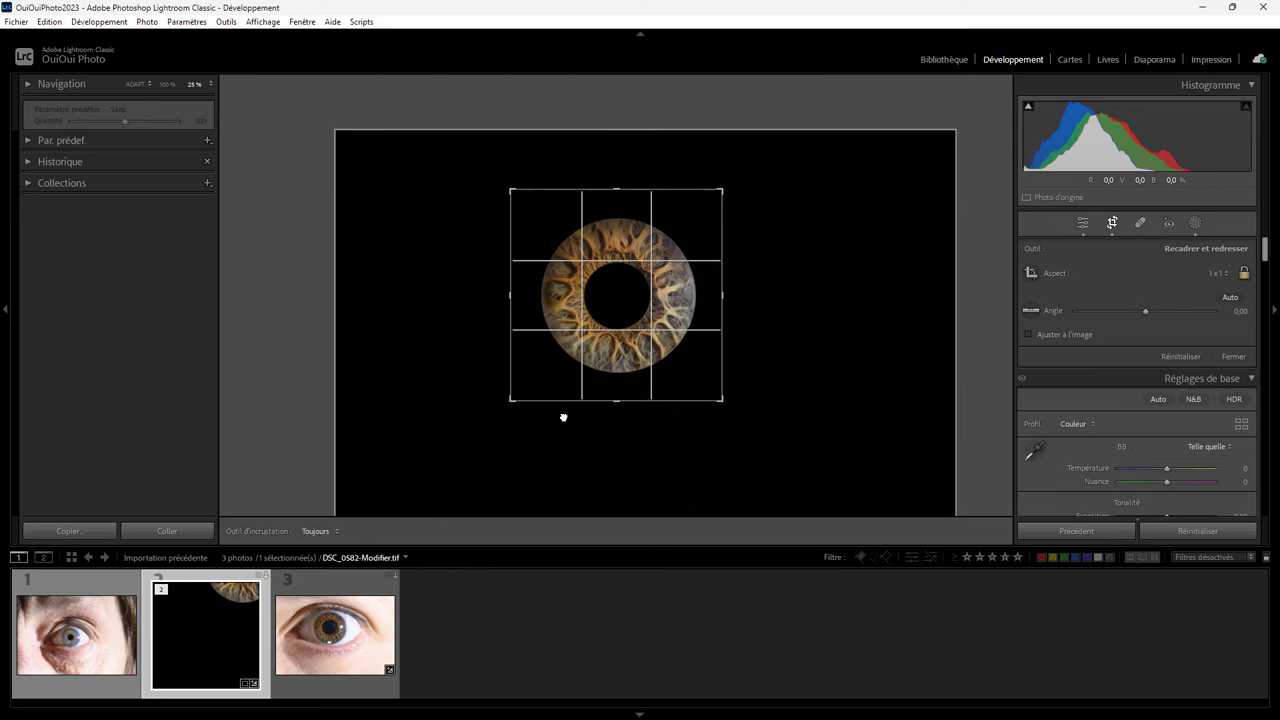
{"action": "left_click_drag", "start_coordinate": [563, 417], "coordinate": [563, 417]}
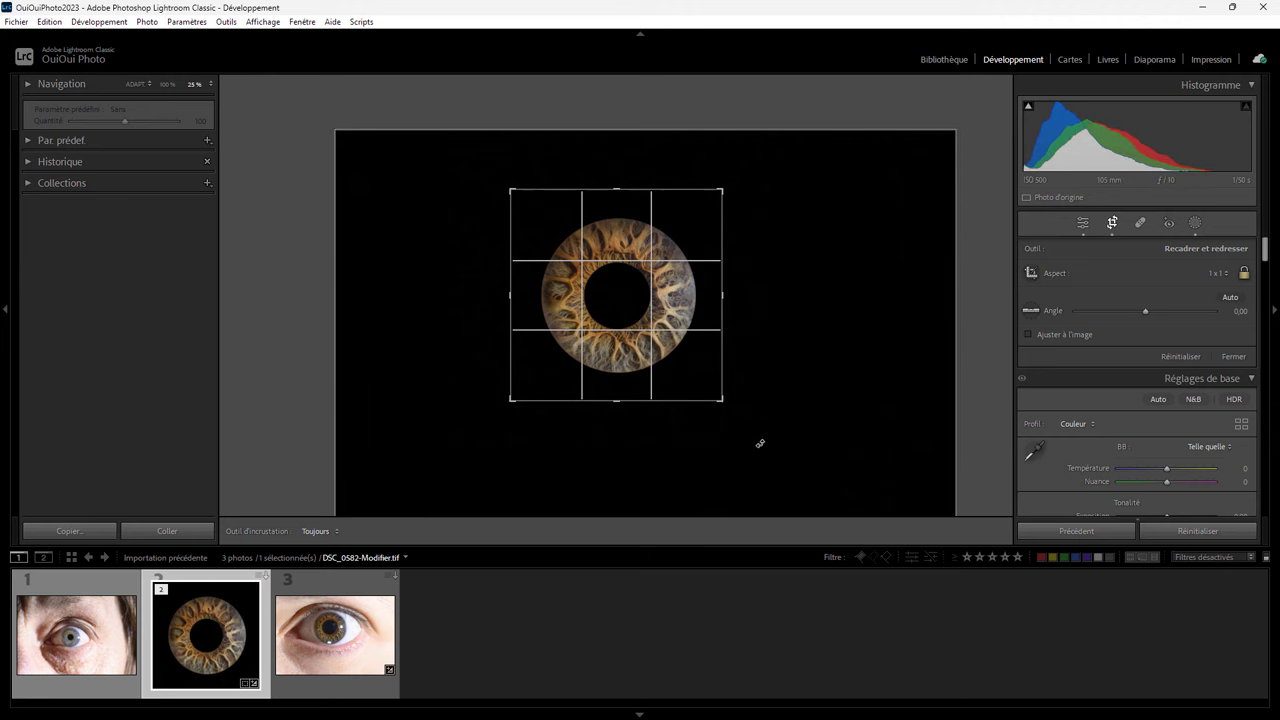
{"action": "key", "text": "Return"}
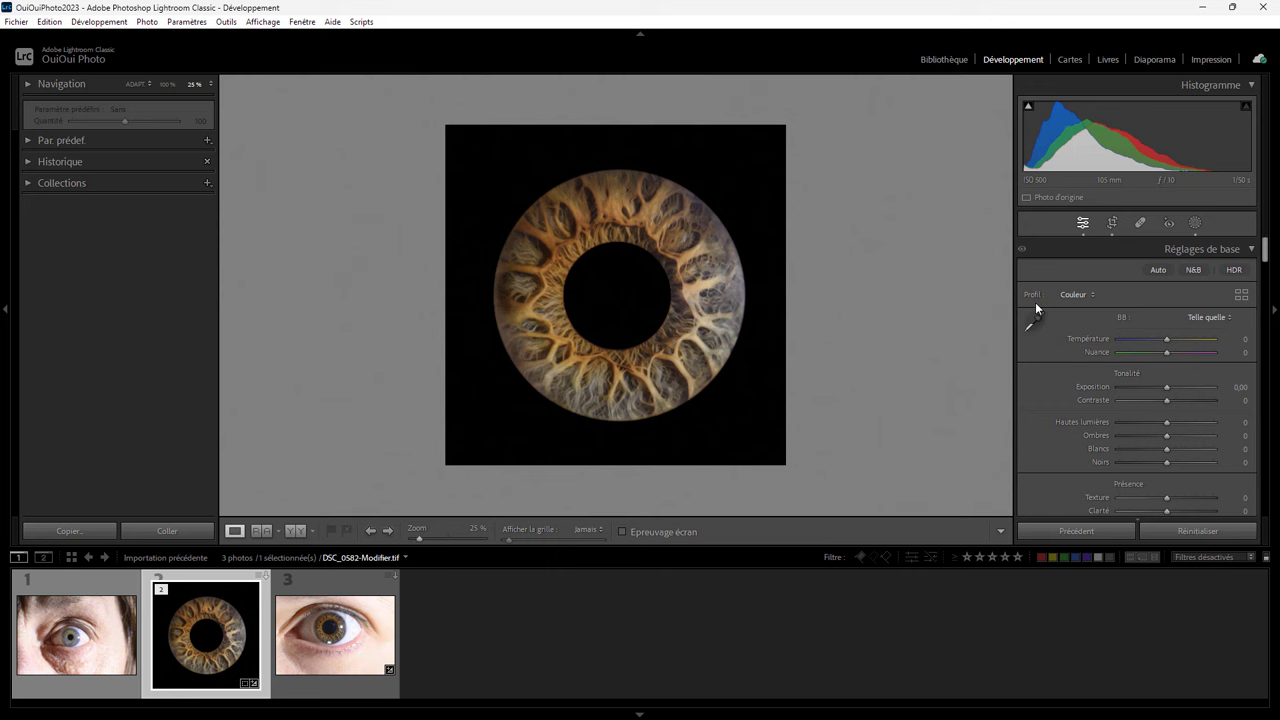
Reopen the crop, nudge the photo slightly upward, and reapply the square crop.
{"action": "left_click", "coordinate": [1111, 224]}
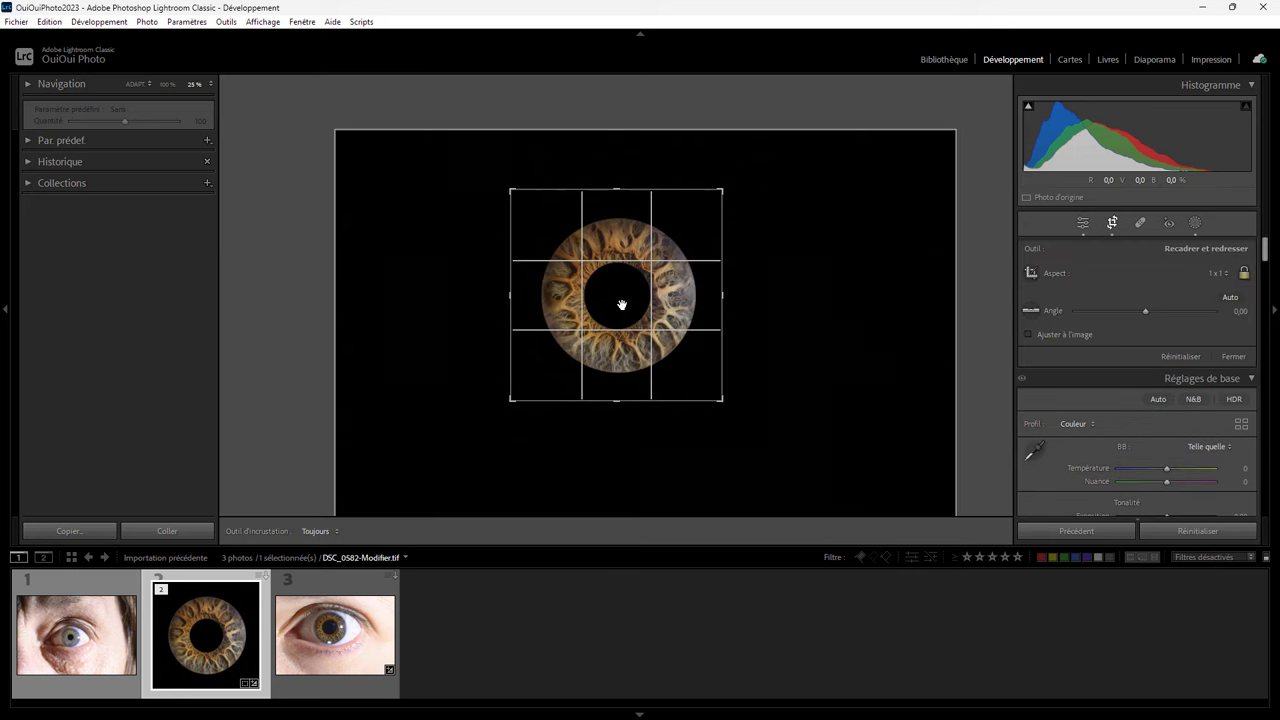
{"action": "left_click_drag", "start_coordinate": [621, 304], "coordinate": [620, 305]}
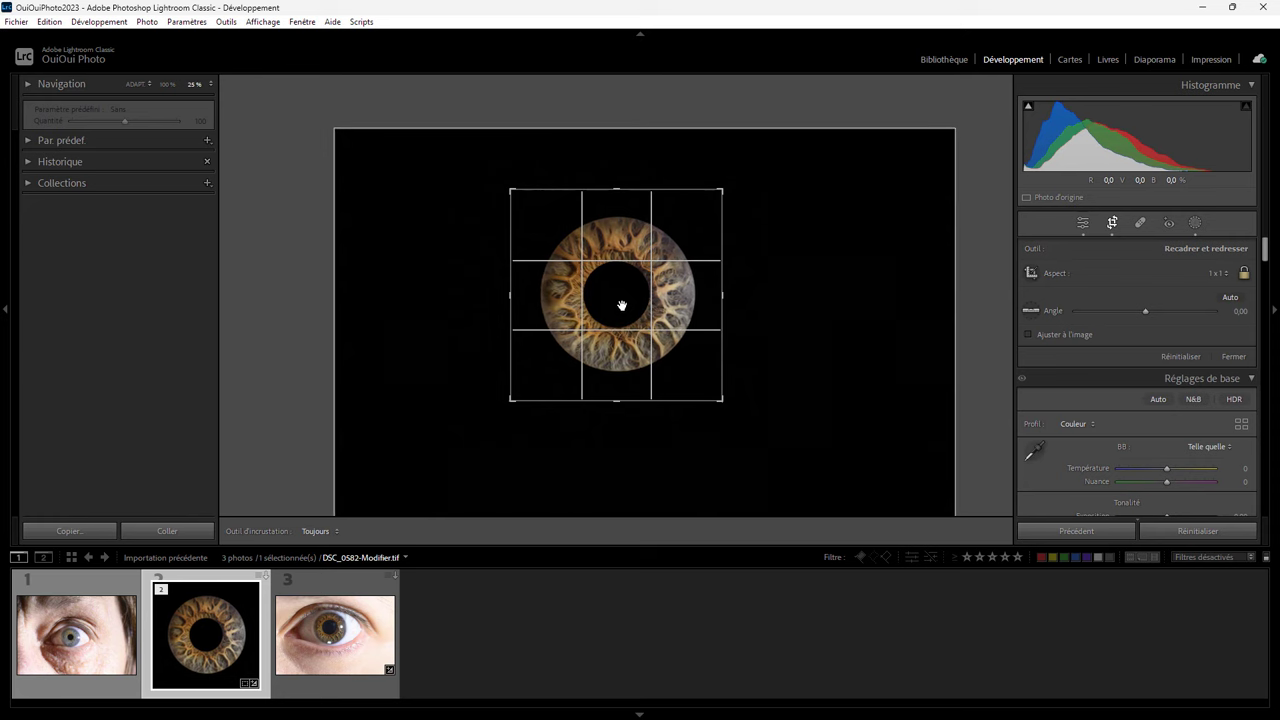
{"action": "key", "text": "Return"}
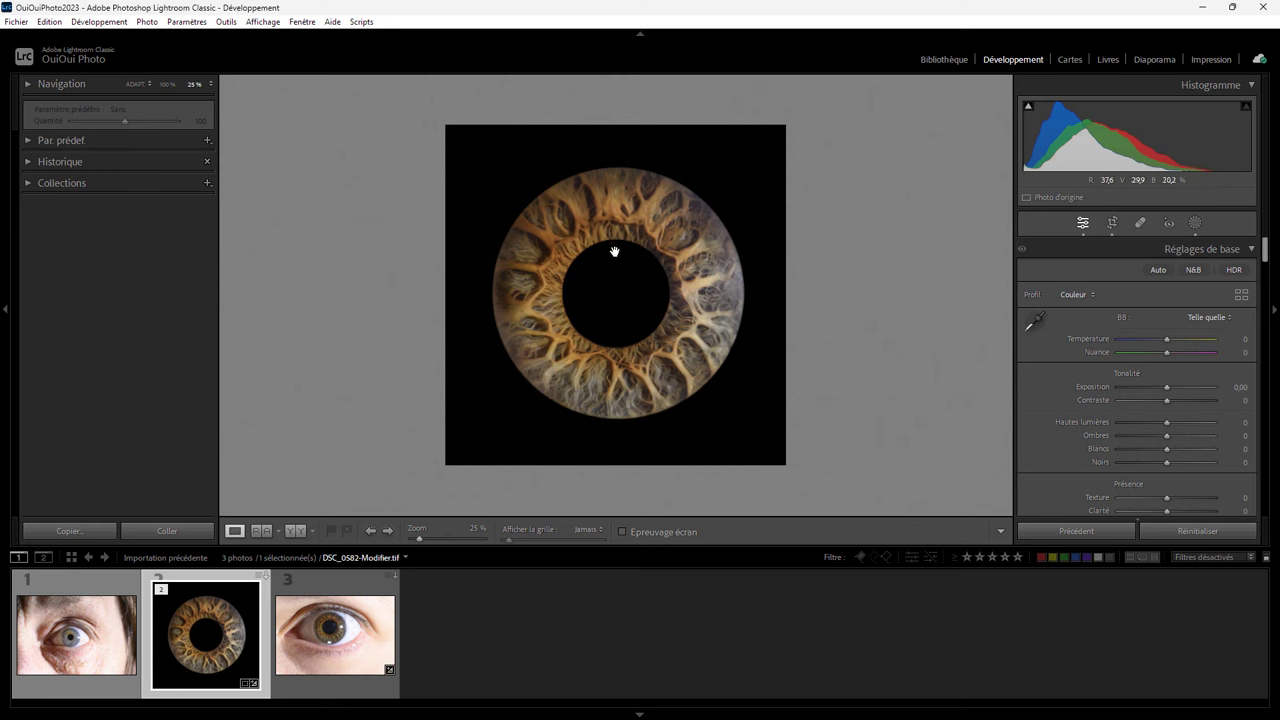
Zoom to 100% on the pupil and select Masque 2's radial gradient for editing.
{"action": "left_click", "coordinate": [136, 84]}
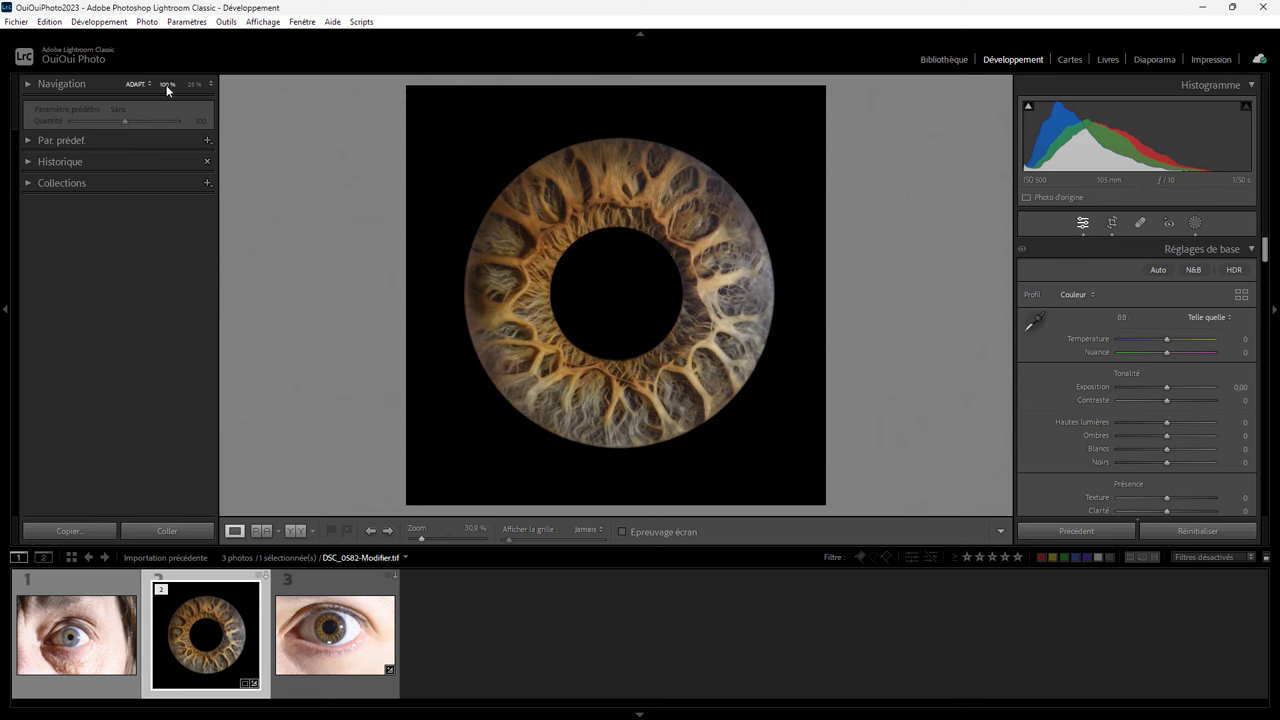
{"action": "left_click", "coordinate": [167, 84]}
{"action": "left_click_drag", "start_coordinate": [446, 206], "coordinate": [452, 334]}
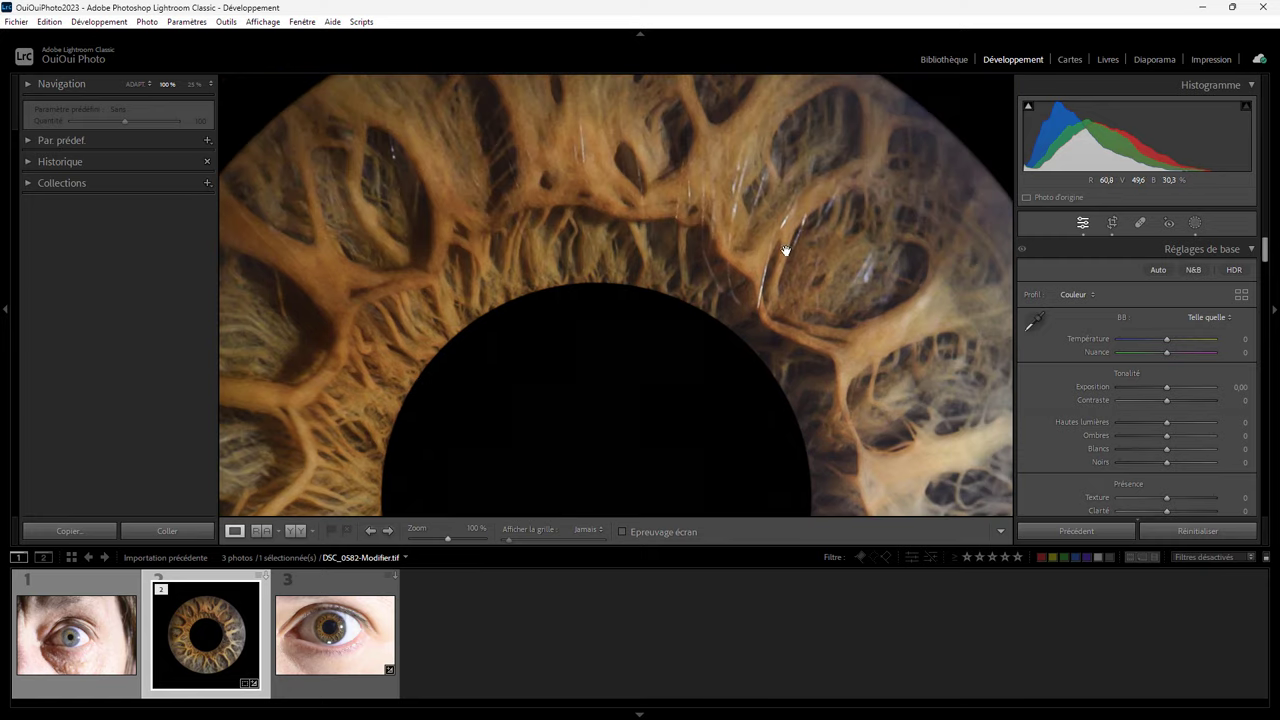
{"action": "left_click_drag", "start_coordinate": [786, 251], "coordinate": [783, 183]}
{"action": "left_click_drag", "start_coordinate": [857, 286], "coordinate": [894, 195]}
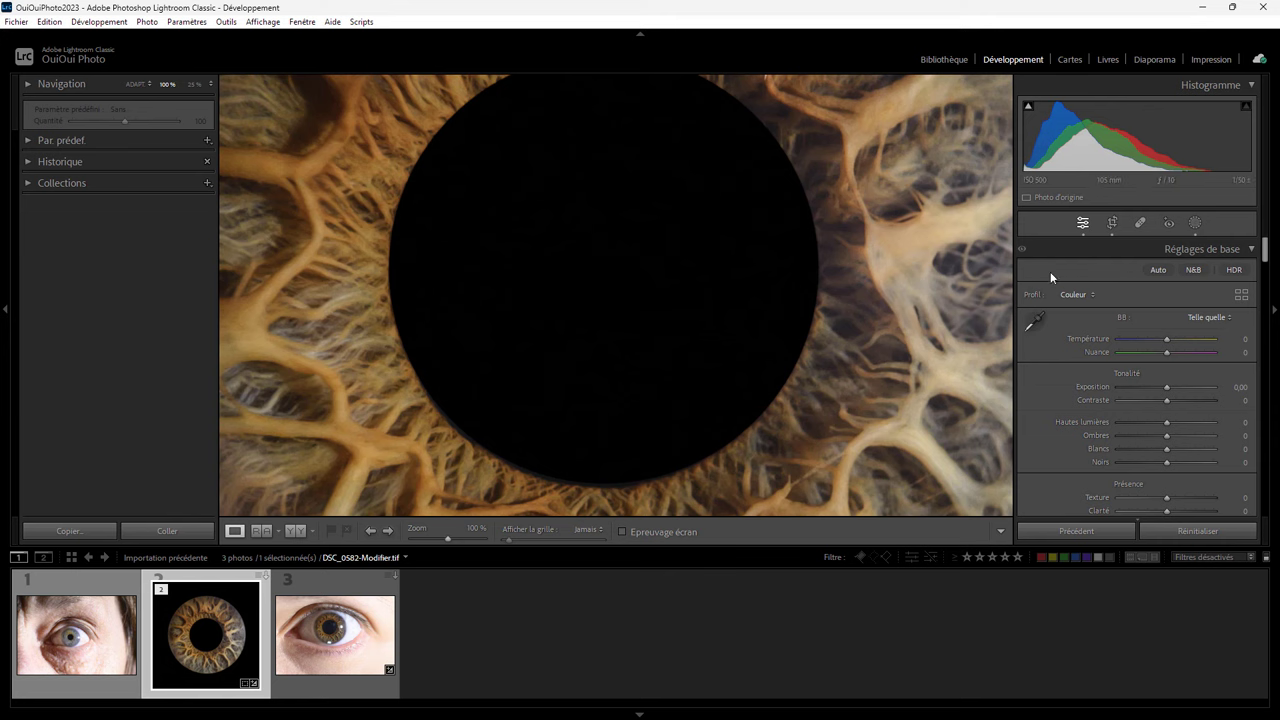
{"action": "left_click", "coordinate": [1195, 221]}
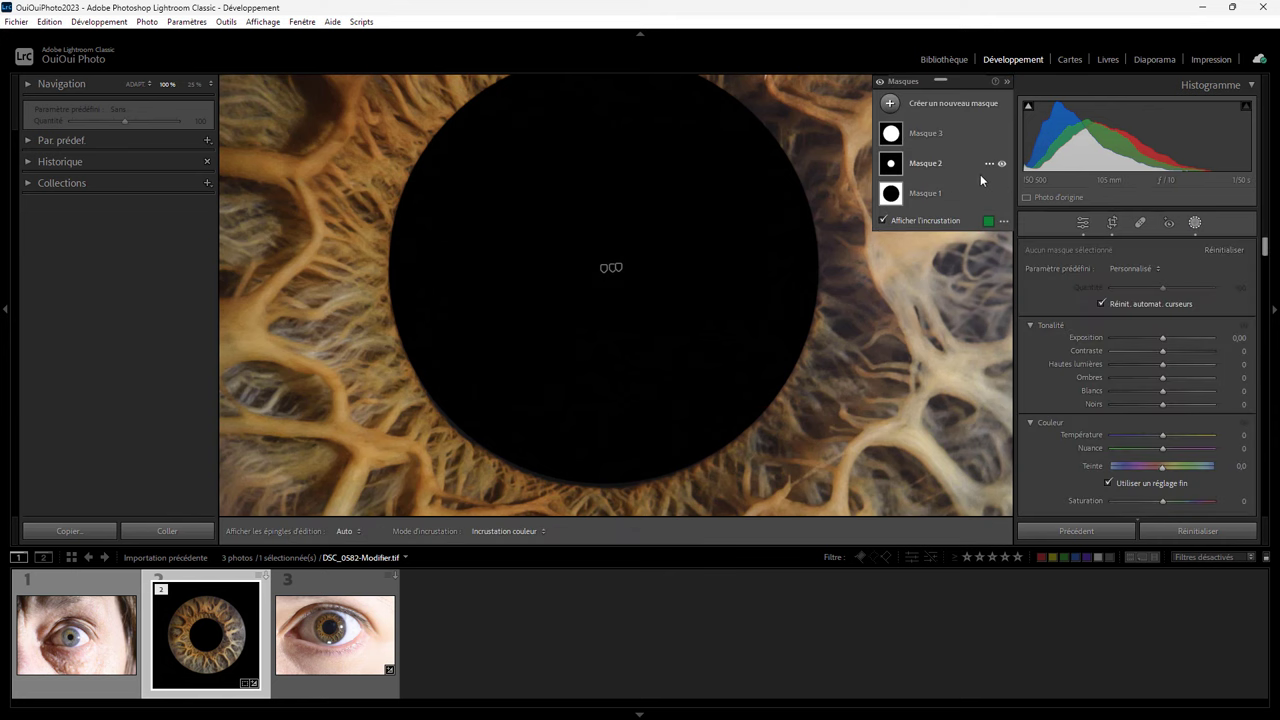
{"action": "left_click", "coordinate": [928, 165]}
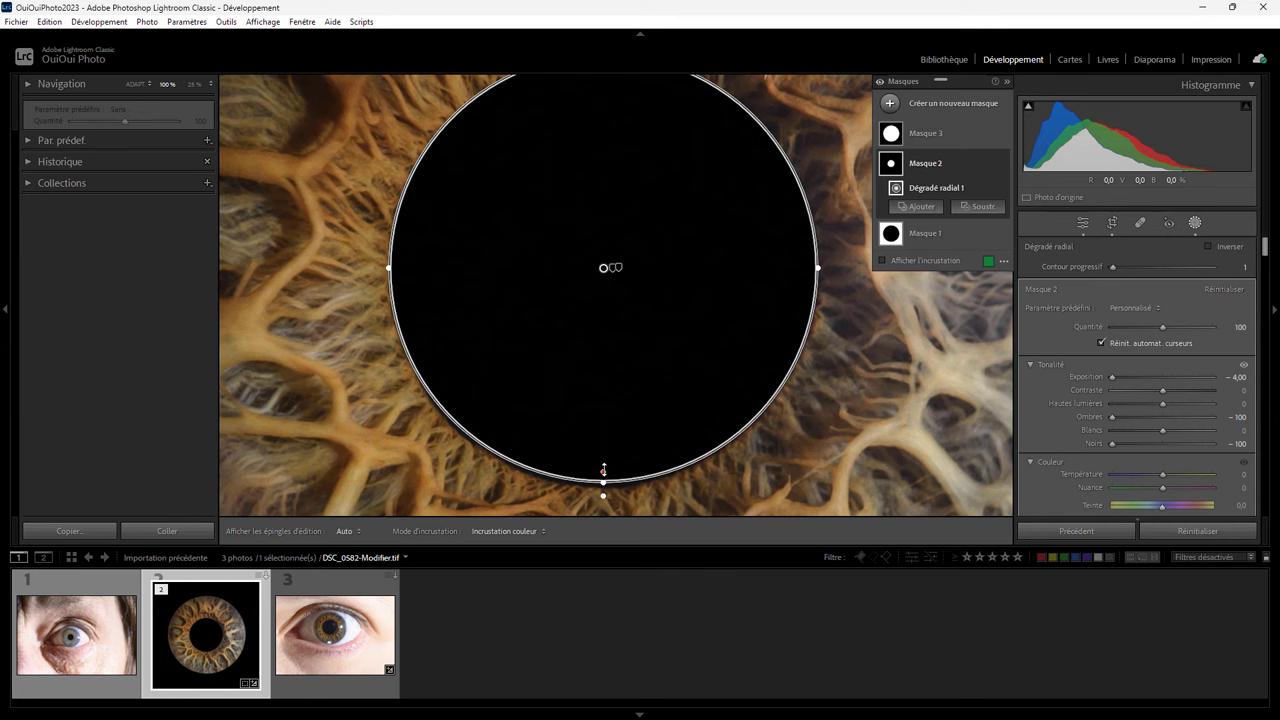
Enlarge the pupil mask past the pupil edge and soften its feather to 18.
{"action": "left_click_drag", "start_coordinate": [603, 470], "coordinate": [603, 466]}
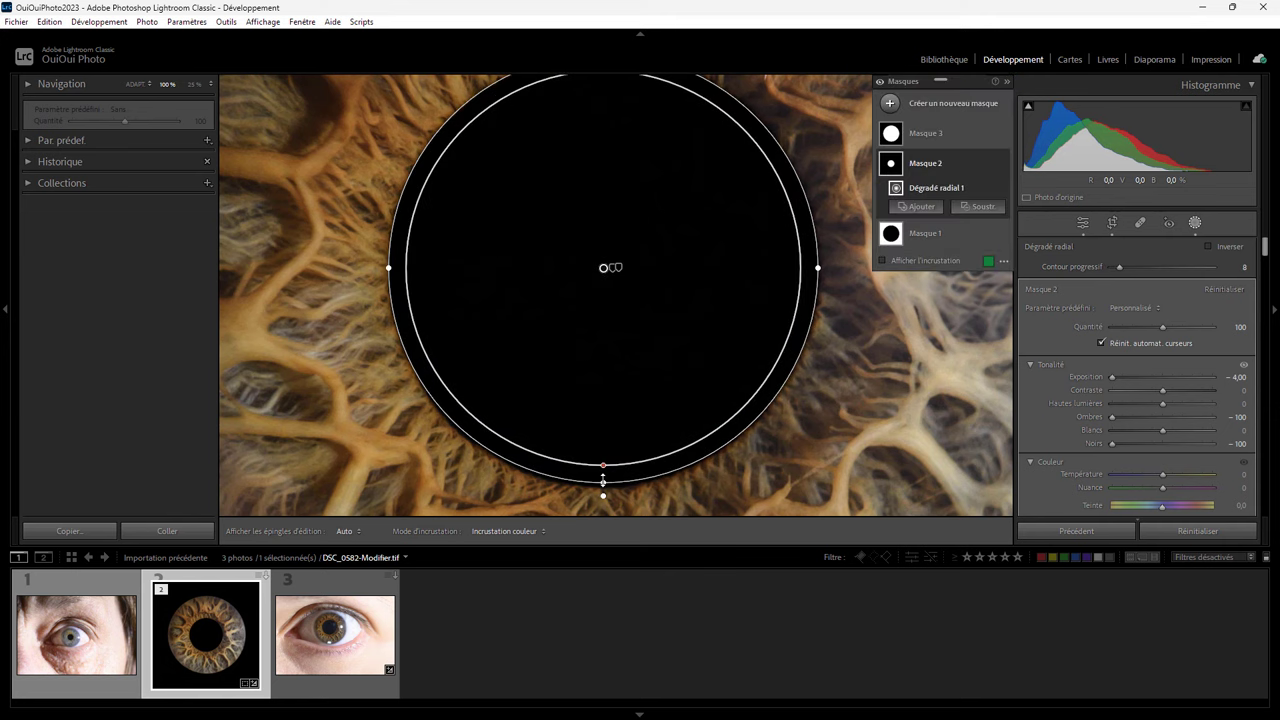
{"action": "left_click_drag", "start_coordinate": [603, 481], "coordinate": [611, 494]}
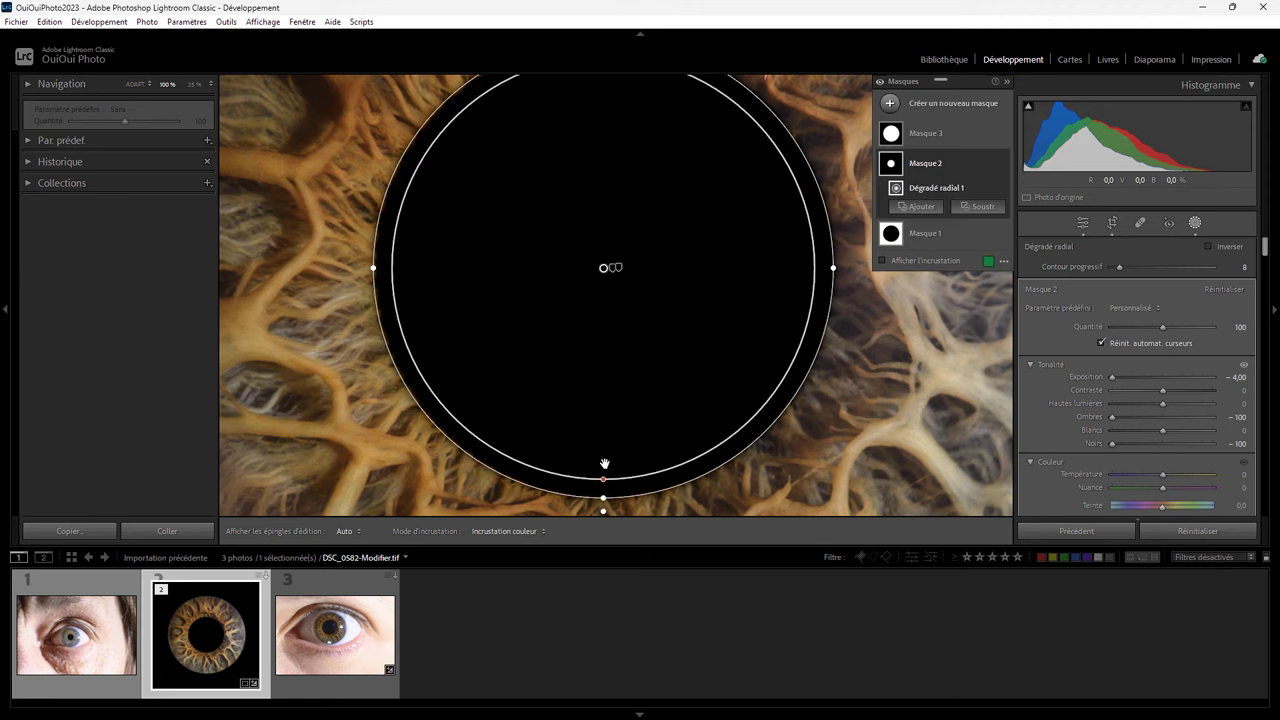
{"action": "left_click_drag", "start_coordinate": [604, 478], "coordinate": [615, 455]}
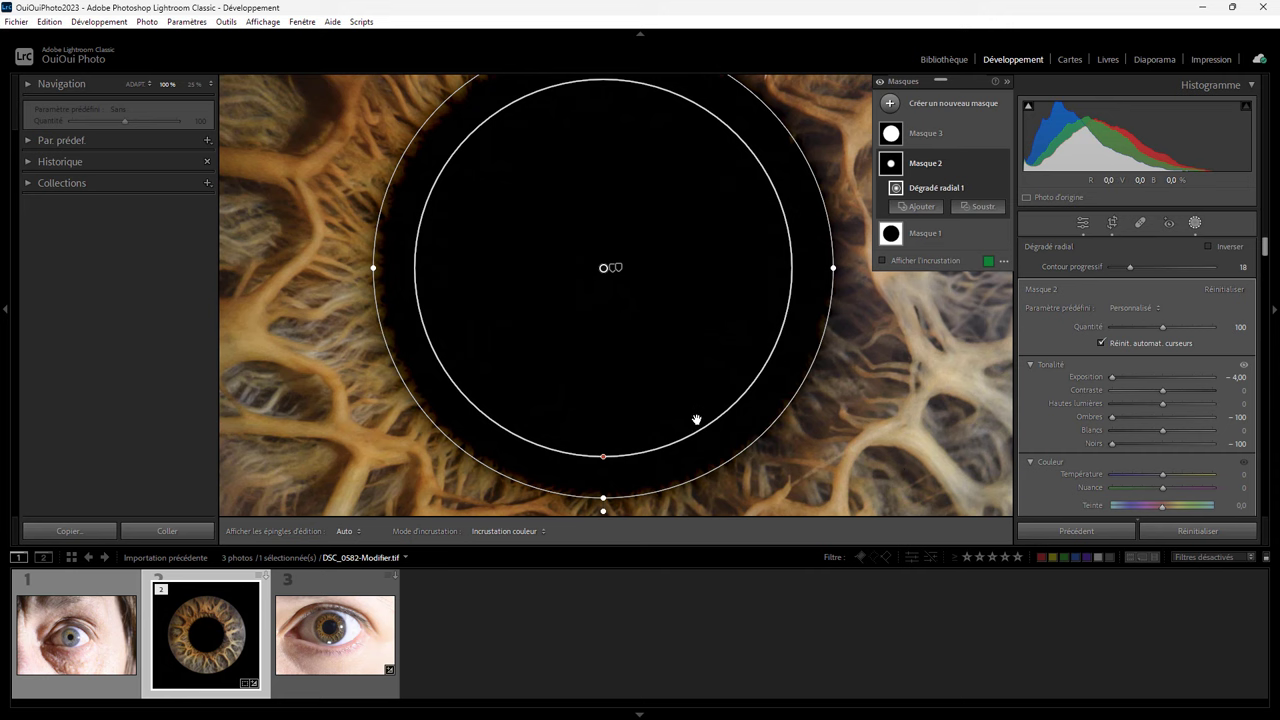
{"action": "left_click_drag", "start_coordinate": [354, 442], "coordinate": [399, 164]}
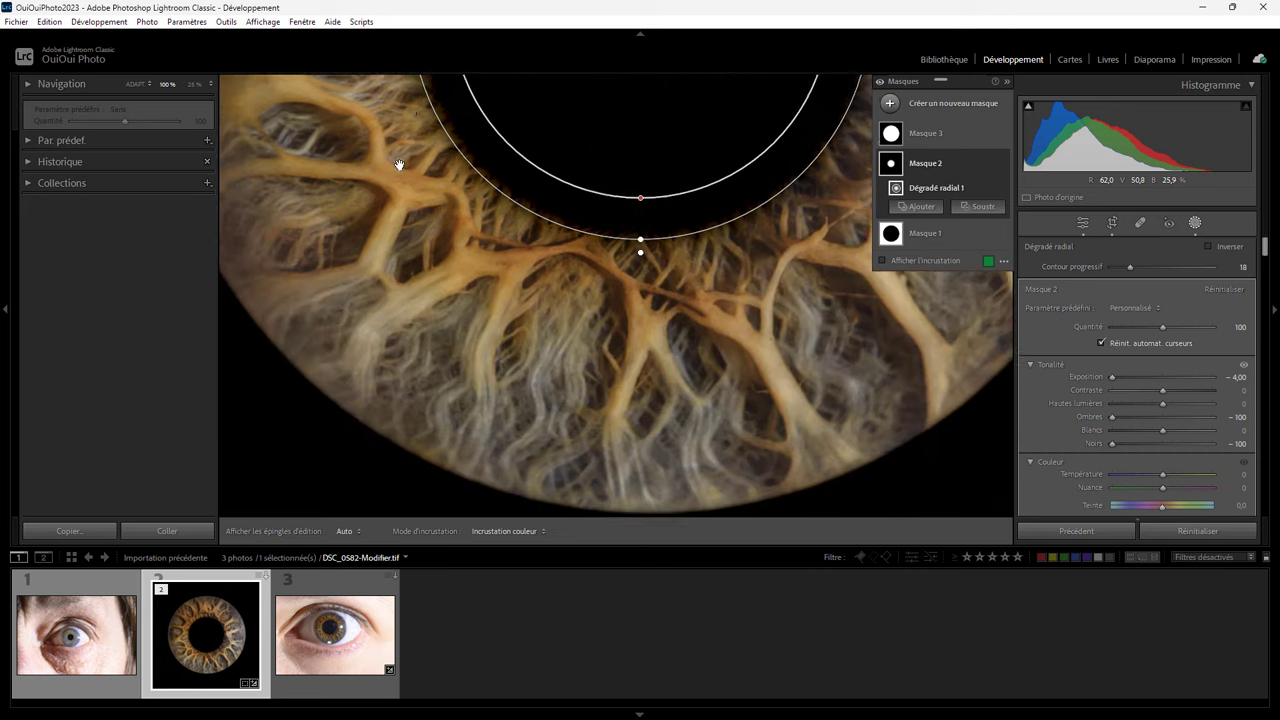
{"action": "left_click_drag", "start_coordinate": [652, 424], "coordinate": [534, 275]}
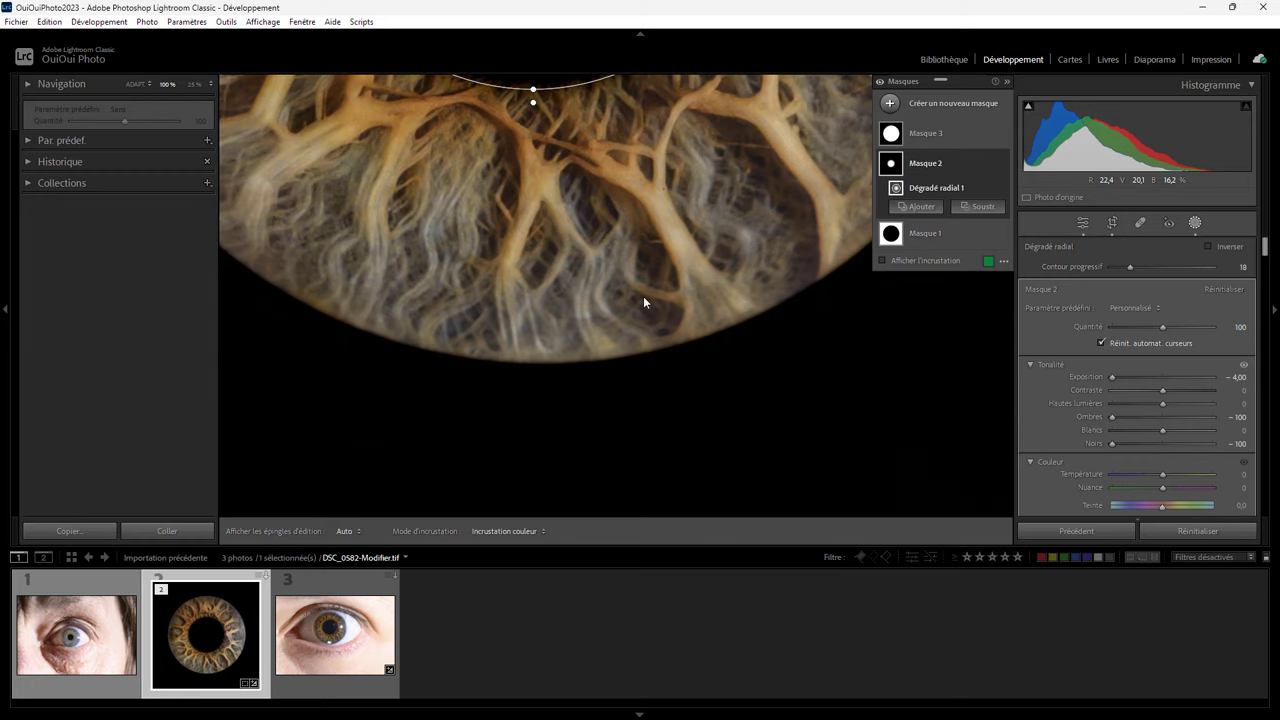
{"action": "left_click_drag", "start_coordinate": [623, 286], "coordinate": [614, 391]}
{"action": "left_click_drag", "start_coordinate": [646, 297], "coordinate": [647, 393]}
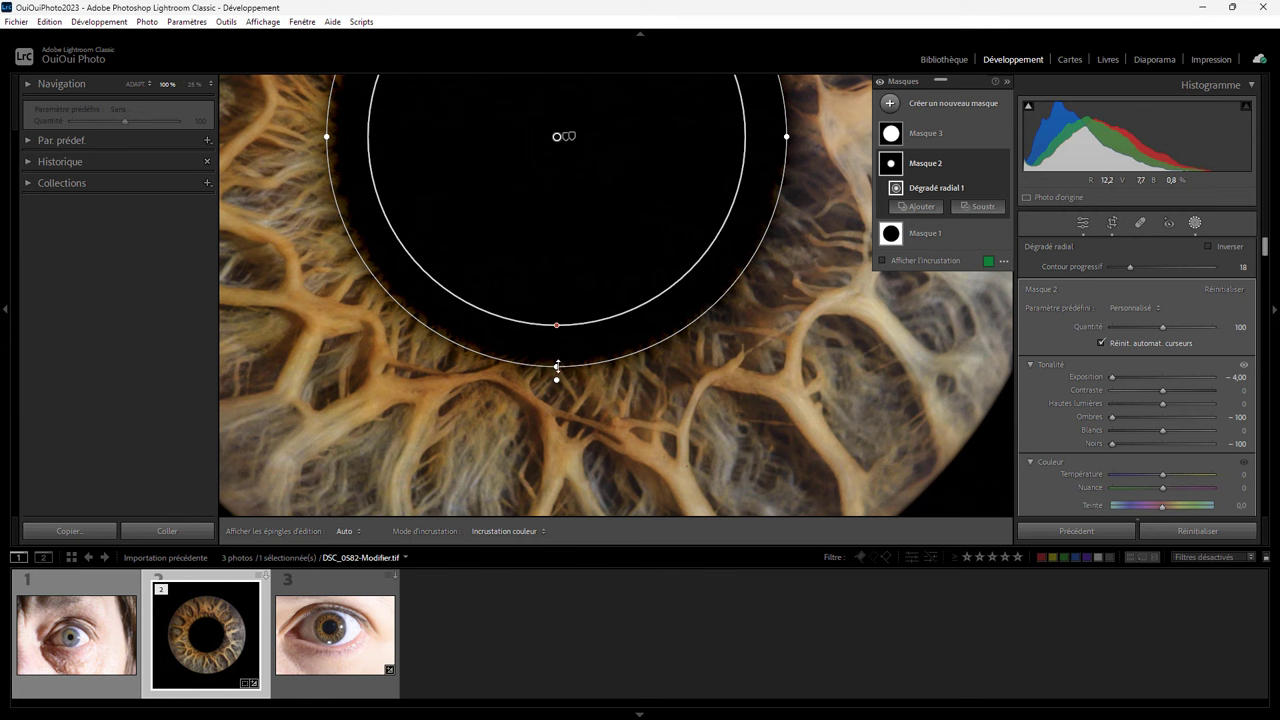
{"action": "left_click_drag", "start_coordinate": [557, 366], "coordinate": [564, 368]}
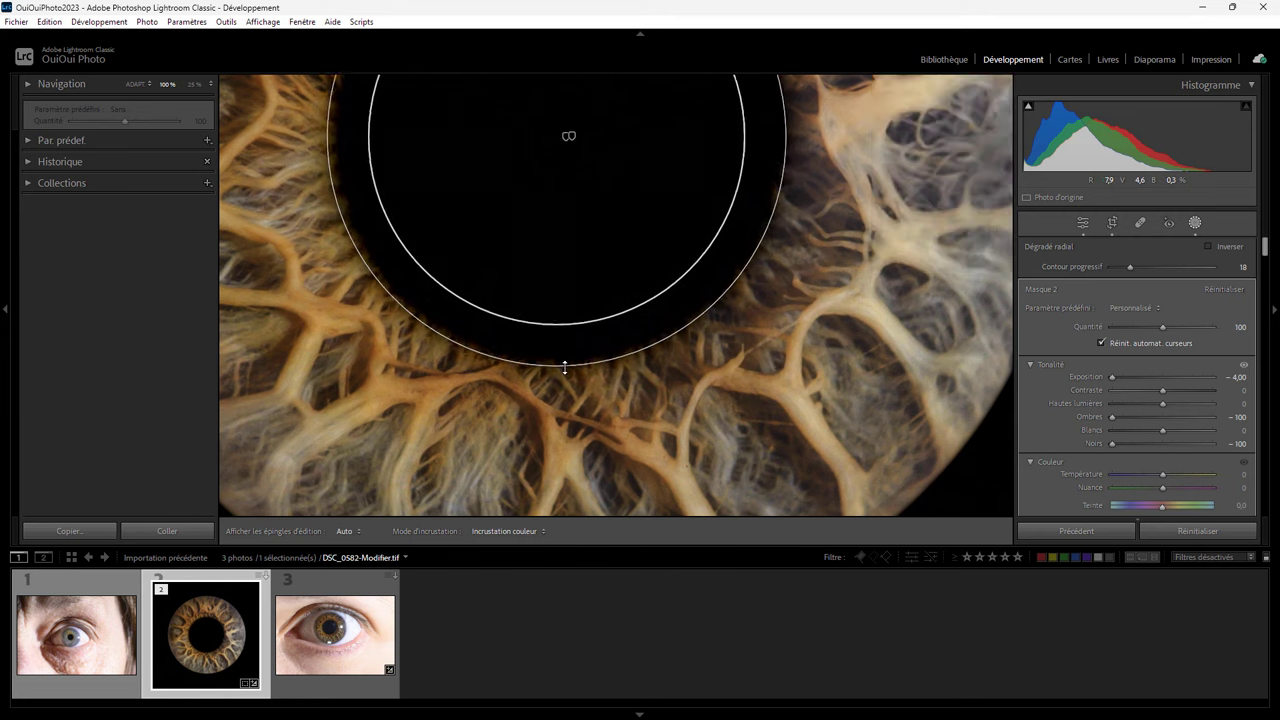
{"action": "left_click_drag", "start_coordinate": [564, 368], "coordinate": [566, 370]}
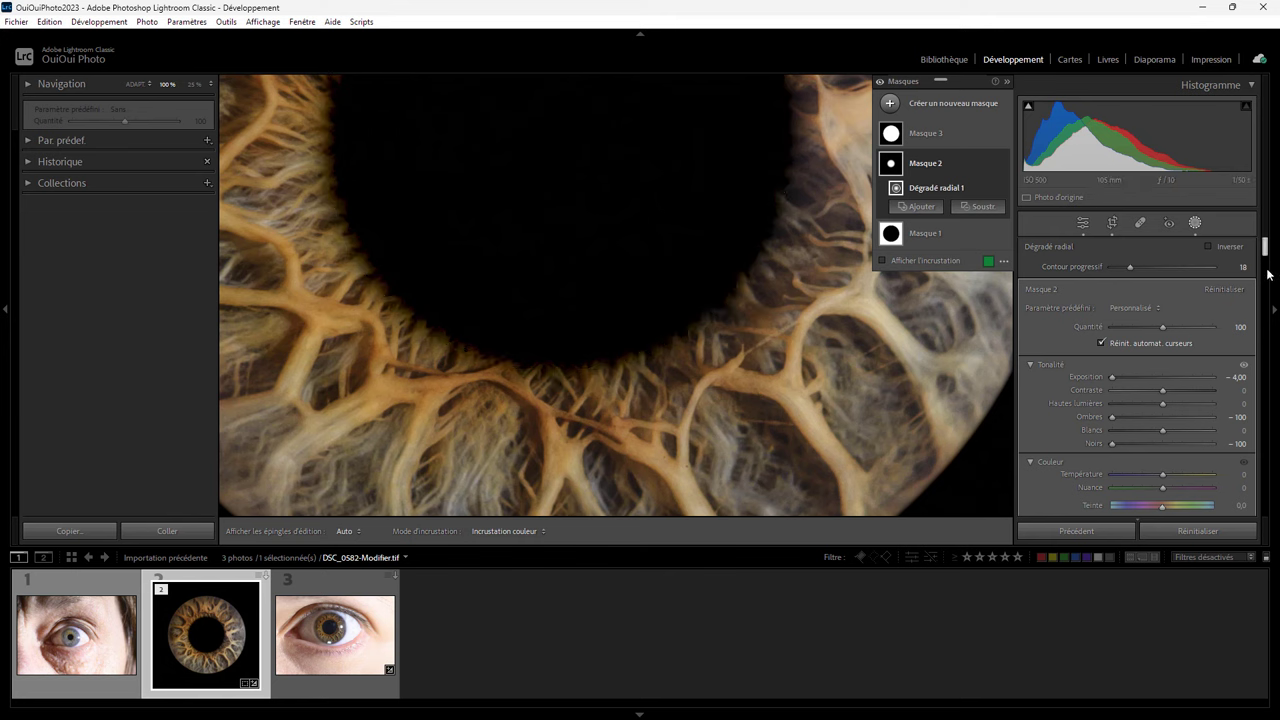
{"action": "left_click_drag", "start_coordinate": [1265, 250], "coordinate": [1274, 410]}
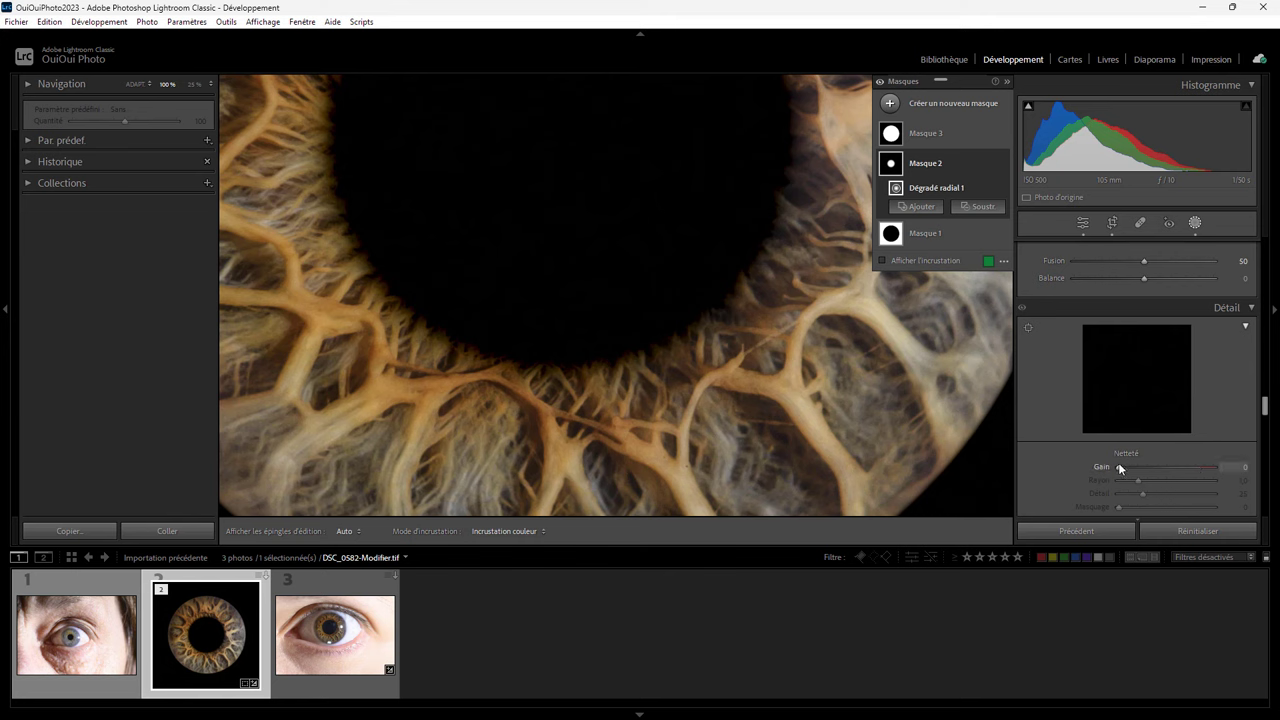
Set the sharpening Amount to 19 and fit the whole square image in view.
{"action": "mouse_move", "coordinate": [1118, 467]}
{"action": "left_mouse_down"}
{"action": "mouse_move", "coordinate": [1143, 466]}
{"action": "mouse_move", "coordinate": [1108, 470]}
{"action": "mouse_move", "coordinate": [1132, 467]}
{"action": "left_mouse_up"}
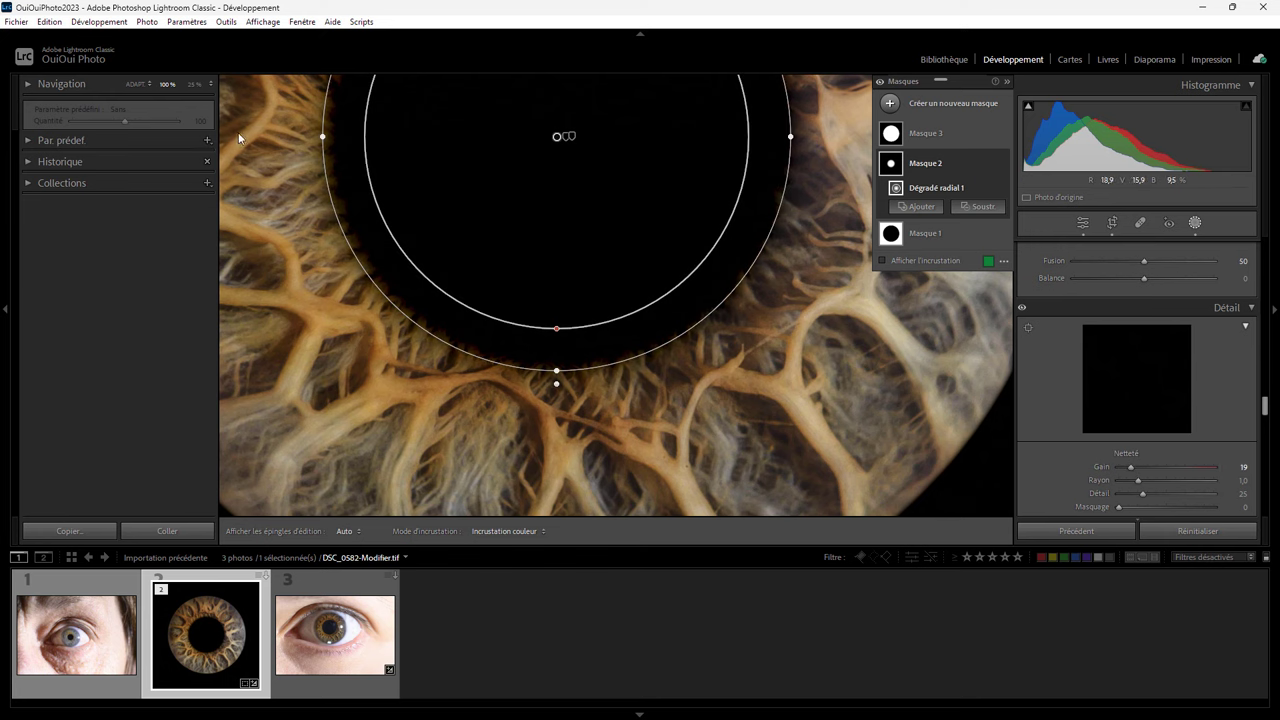
{"action": "left_click", "coordinate": [136, 86]}
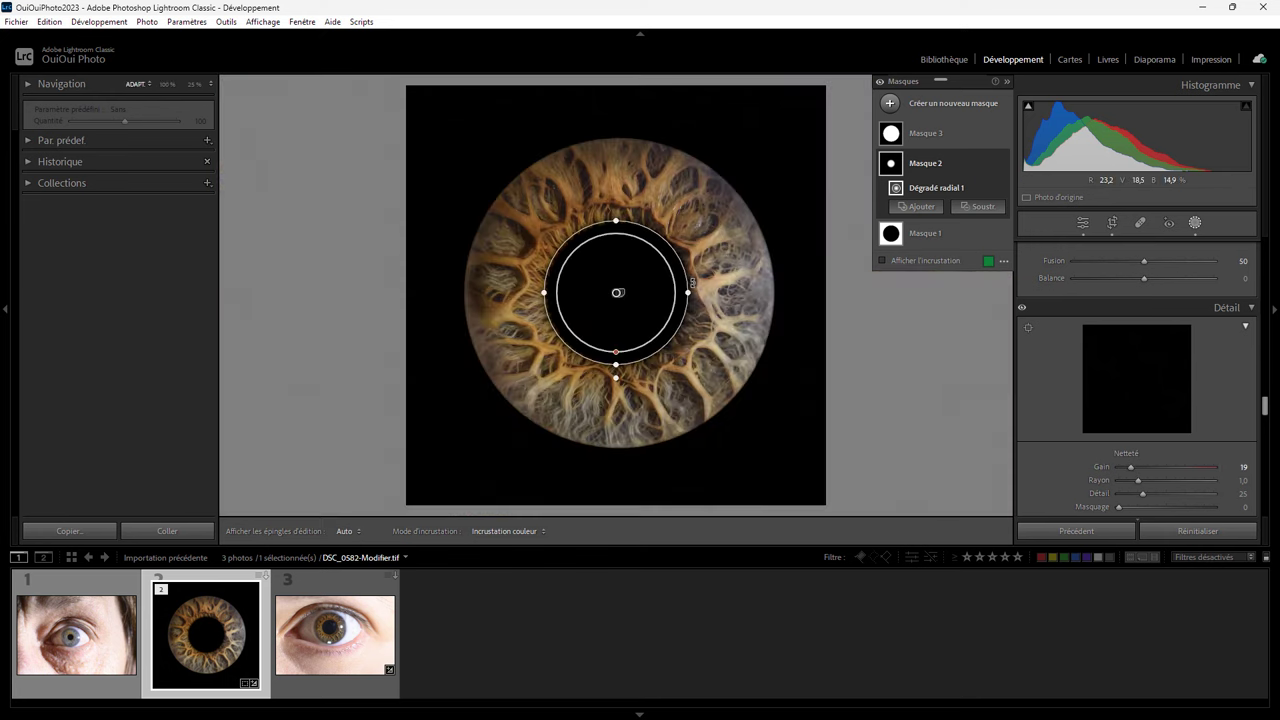
{"action": "left_click_drag", "start_coordinate": [616, 350], "coordinate": [617, 356]}
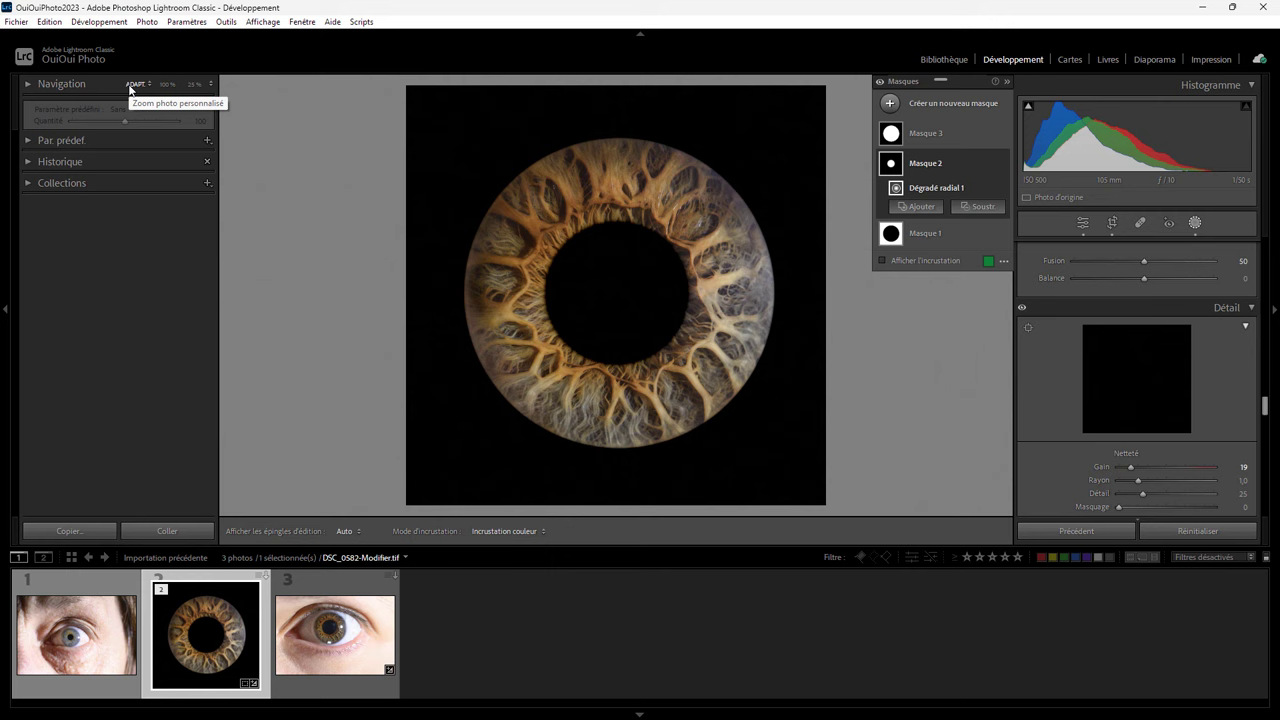
{"action": "left_click", "coordinate": [346, 638]}
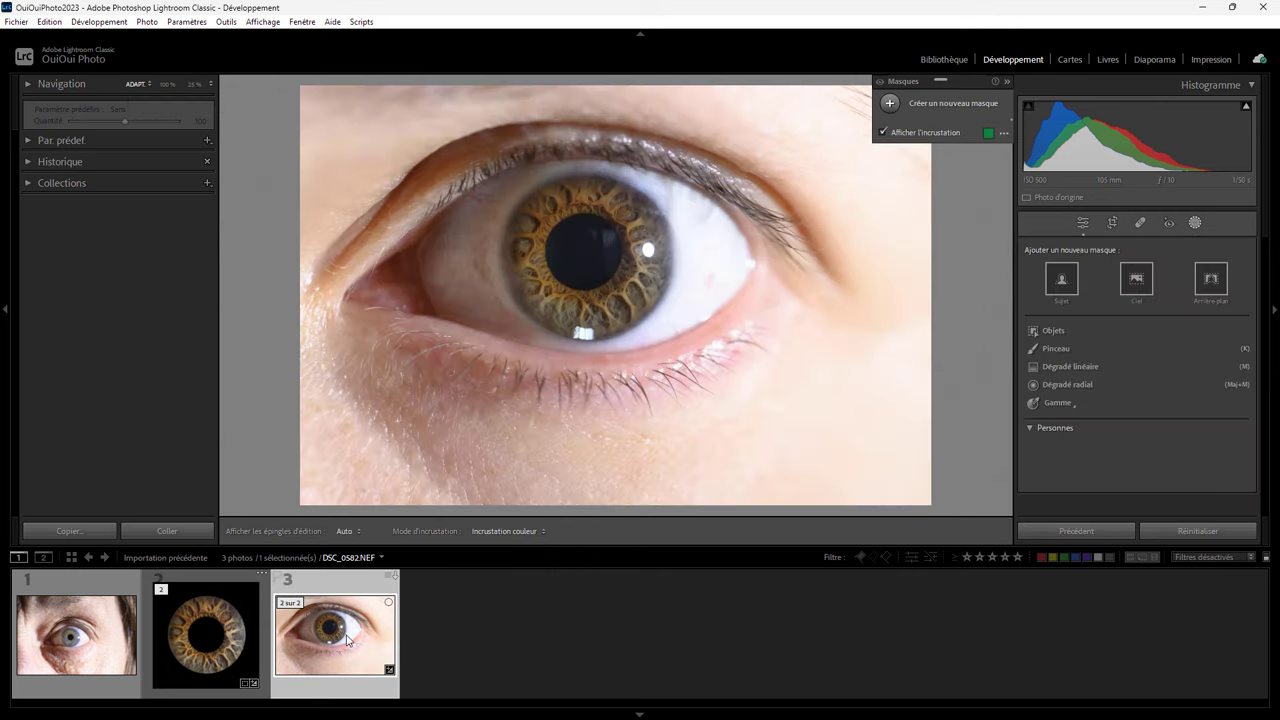
{"action": "left_click", "coordinate": [201, 642]}
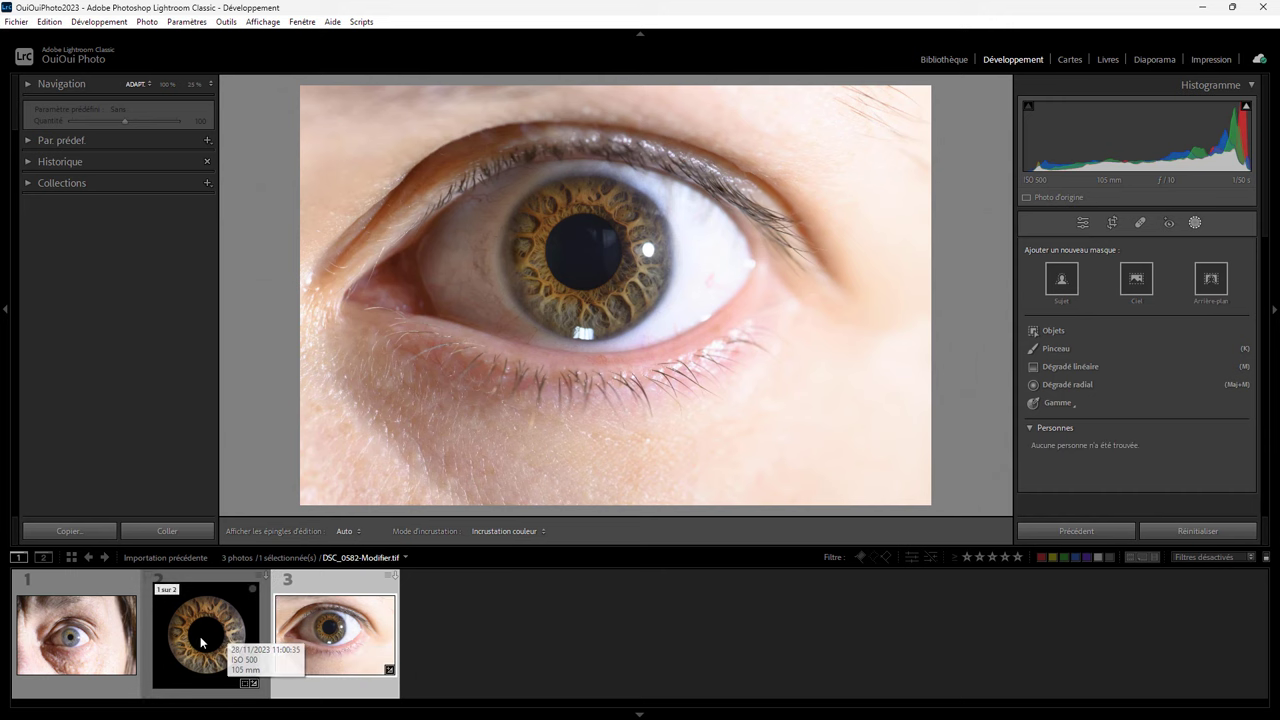